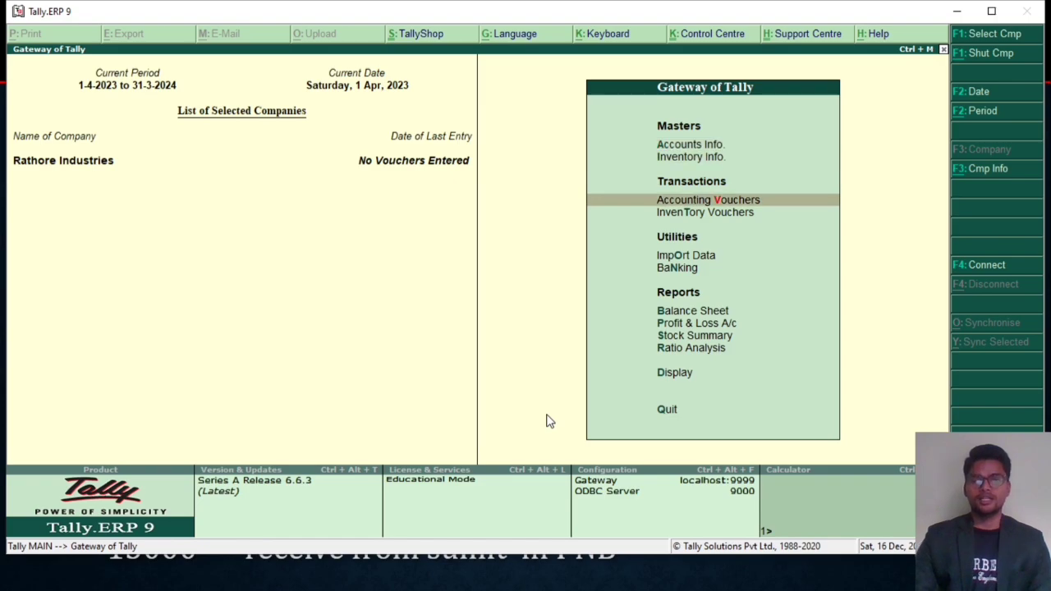
Open the display of single account groups and look through the list of existing groups.
key("Down")
key("Up")
key("Up")
key("Up")
key("Return")
key("Down")
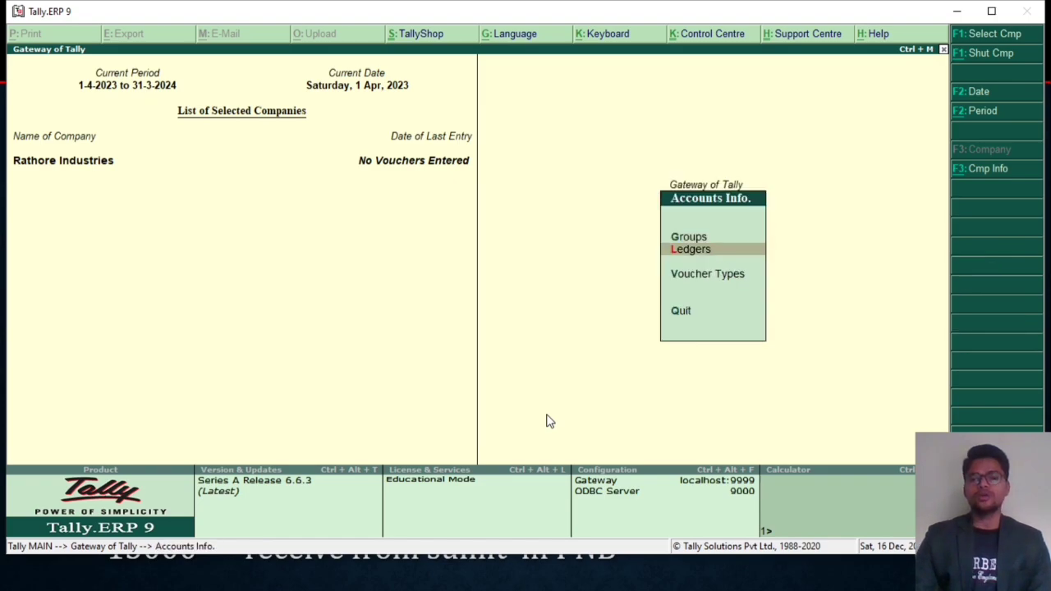
key("Up")
key("Return")
key("Down")
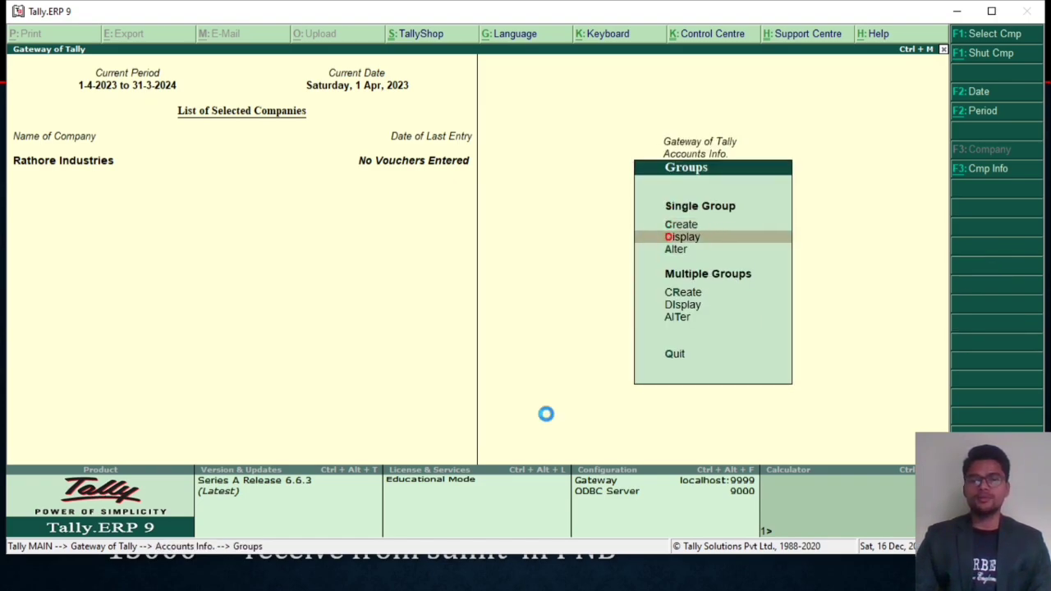
key("Return")
key("Down")
key("Down")
key("Down")
key("Down")
key("Down")
key("Down")
key("Down")
key("Down")
key("Down")
key("Down")
key("Down")
key("Down")
key("Down")
key("Down")
key("Down")
key("Down")
key("Down")
key("Down")
key("Down")
key("Down")
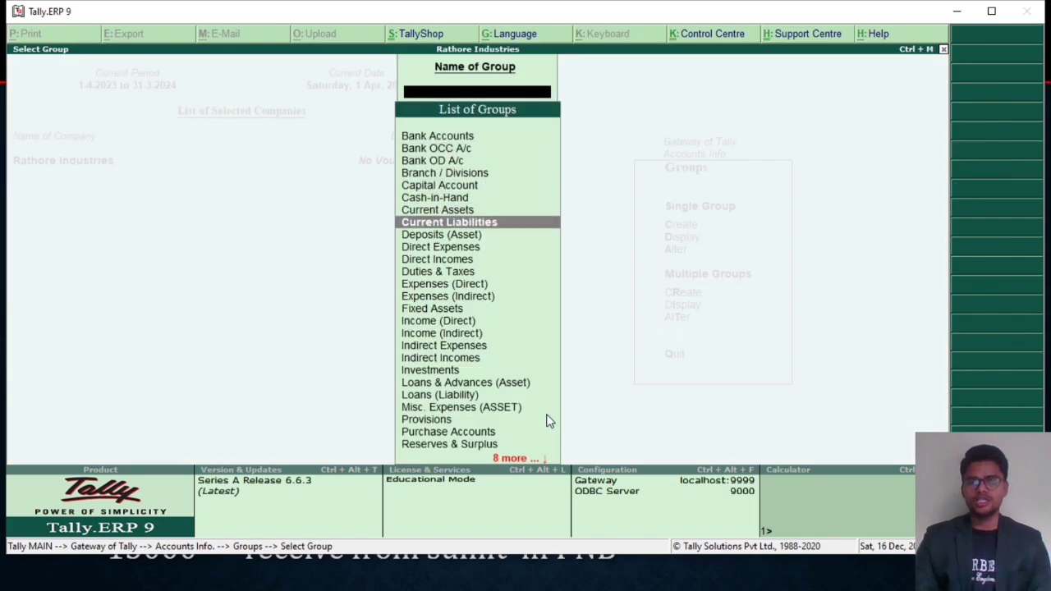
Search the existing groups for names starting with "Cu" and "Sa", then leave the group list.
type("Cu")
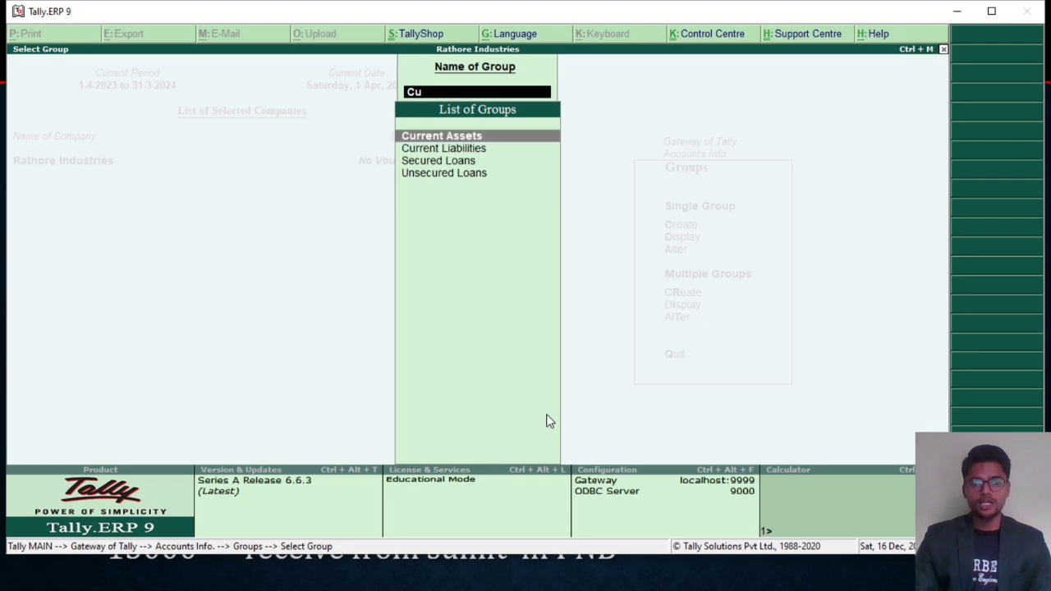
key("Down")
key("BackSpace")
key("BackSpace")
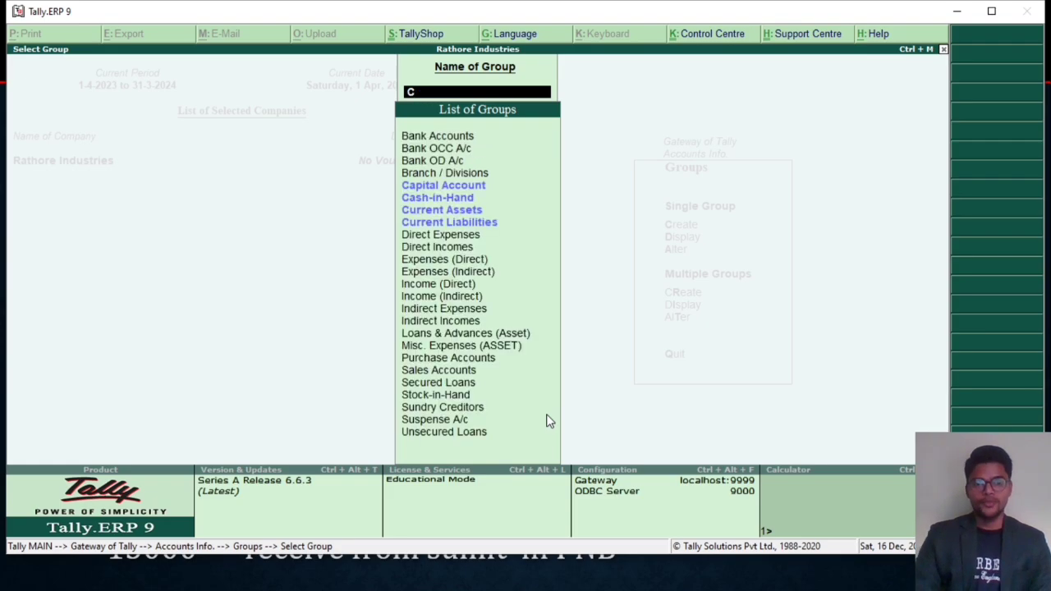
type("Sa")
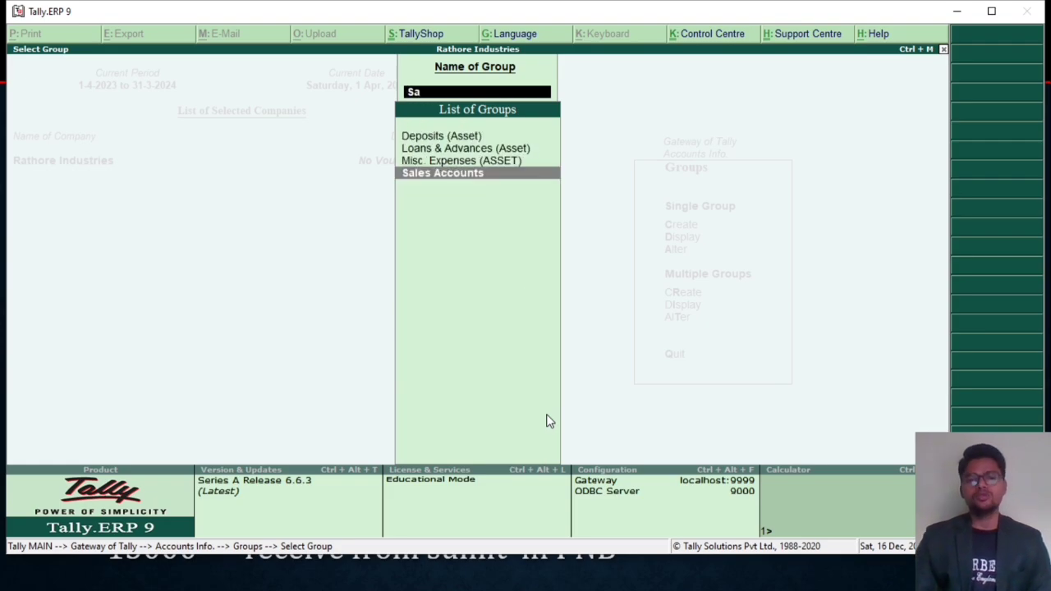
key("BackSpace")
key("BackSpace")
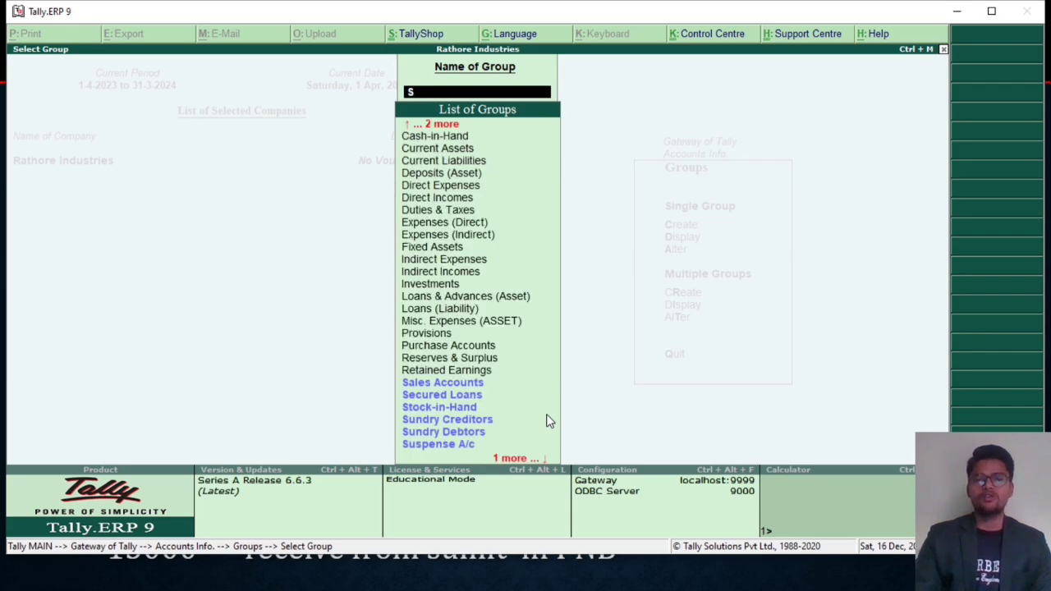
key("Escape")
key("Escape")
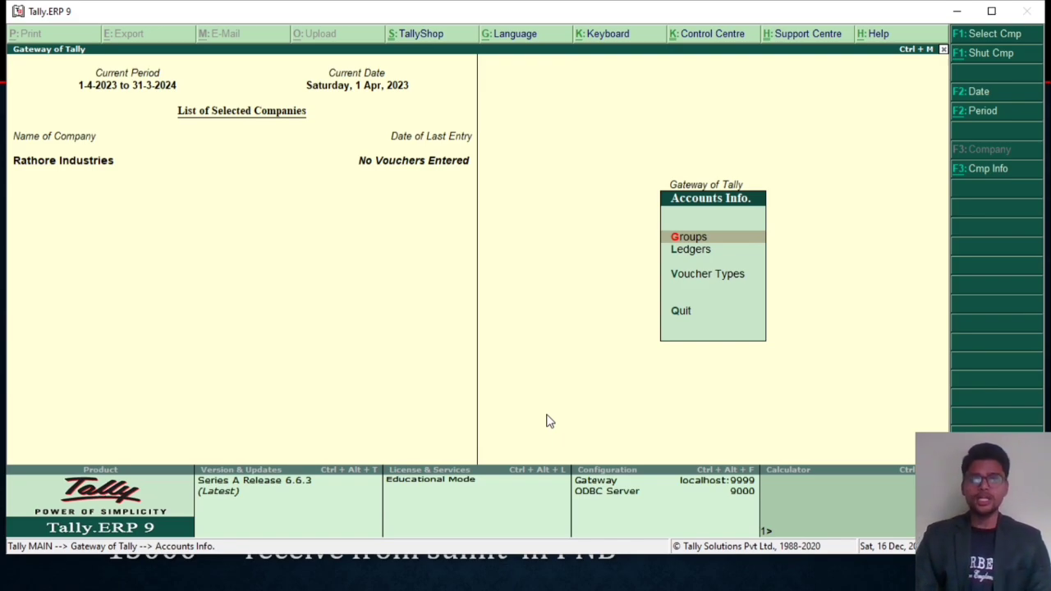
Start creating a single account group and name it Current Account.
key("Down")
key("Up")
key("Escape")
key("Return")
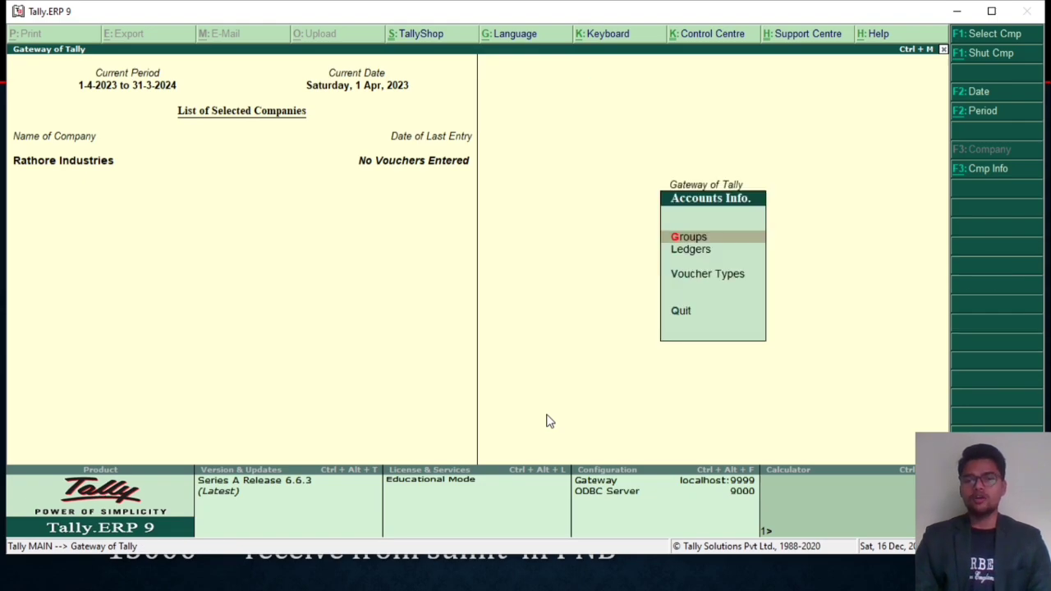
key("Down")
key("Up")
key("Return")
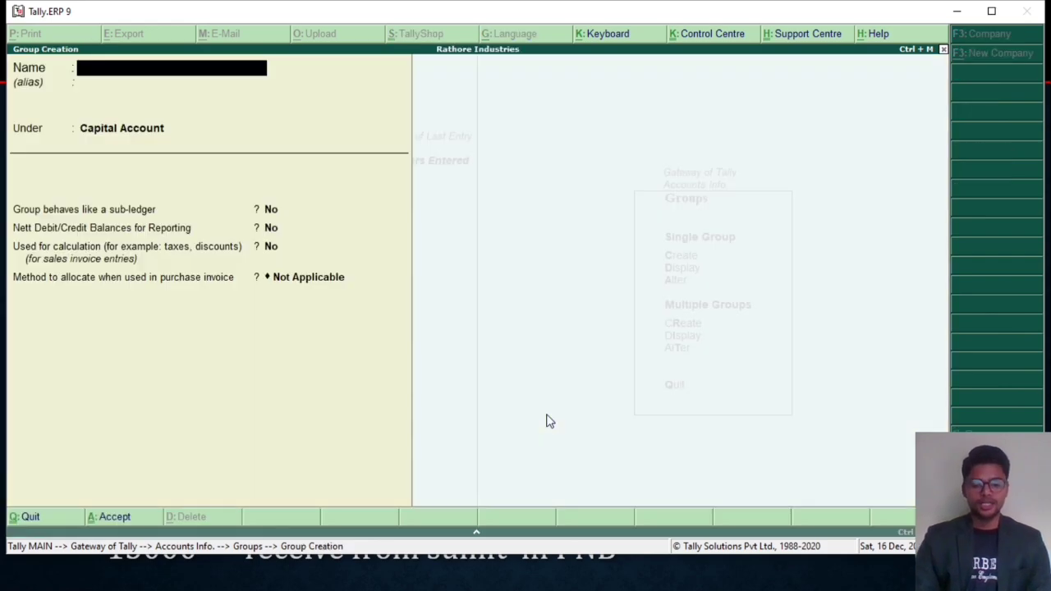
type("Current")
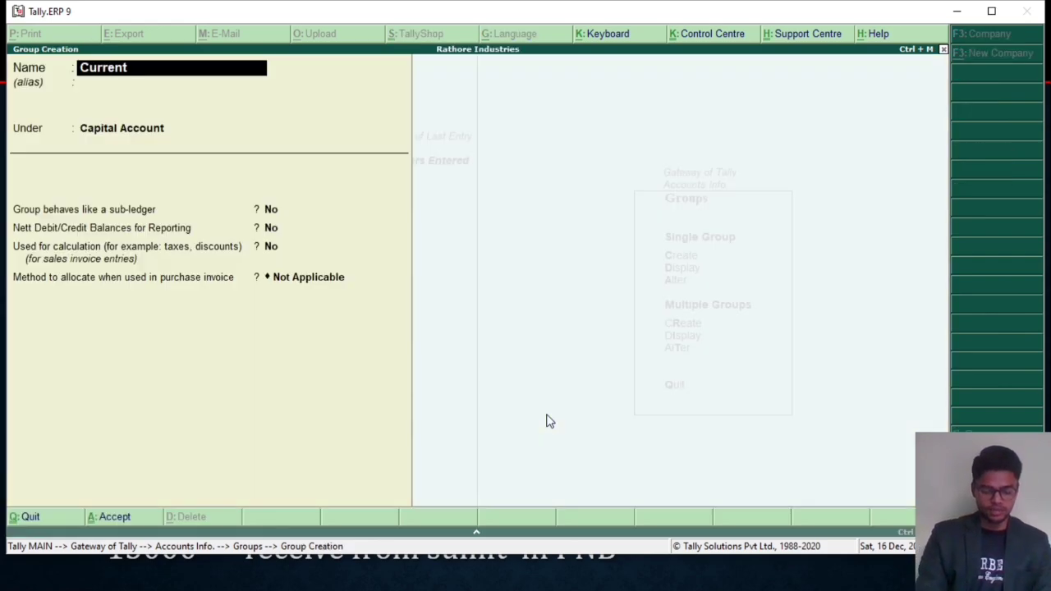
type(" Account")
key("Return")
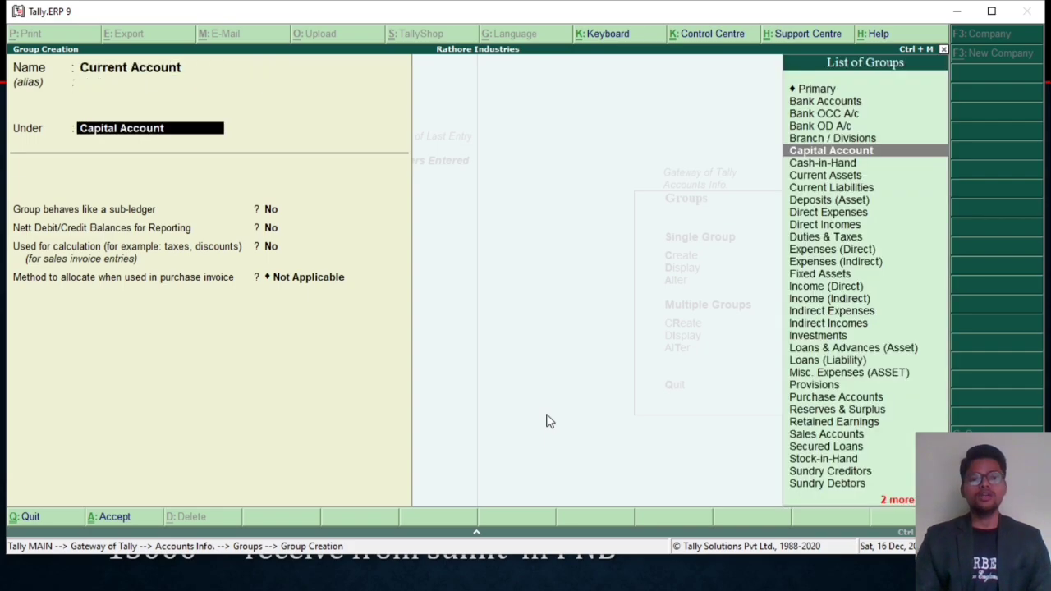
key("Up")
key("Up")
key("Up")
key("Up")
key("Up")
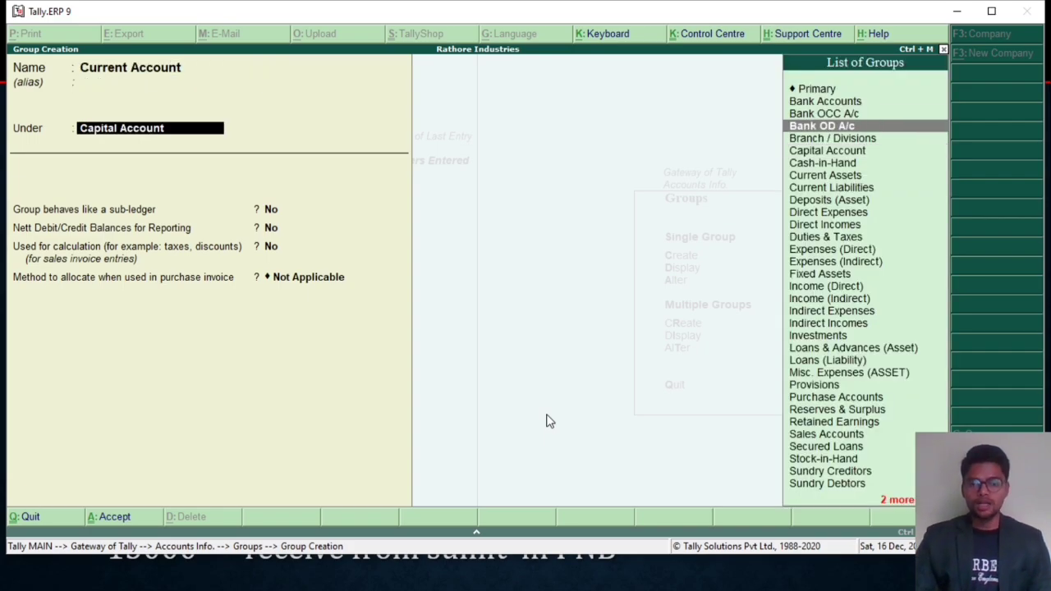
key("Return")
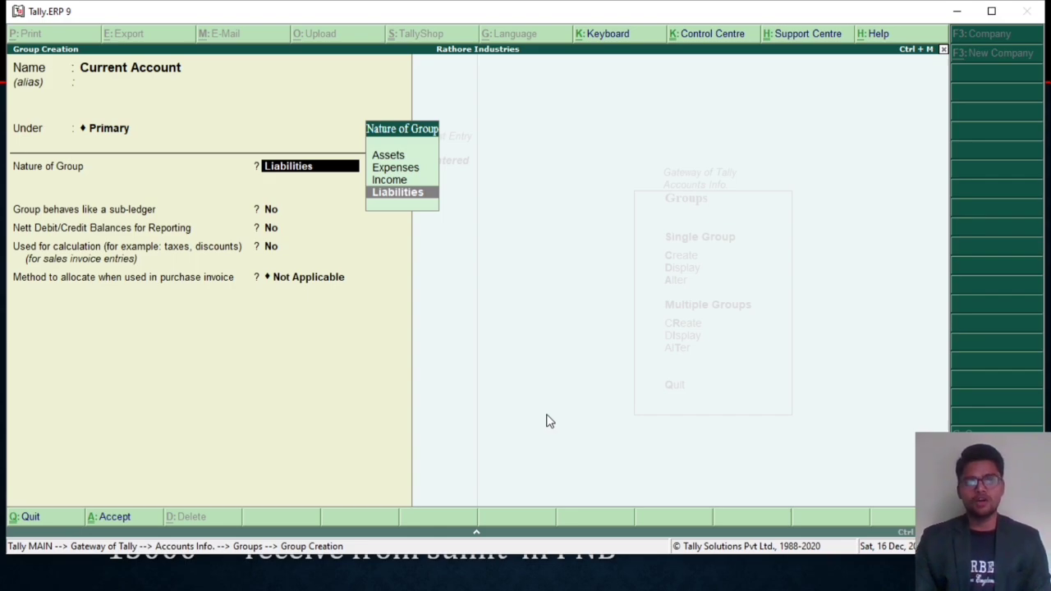
key("Up")
key("Up")
key("Up")
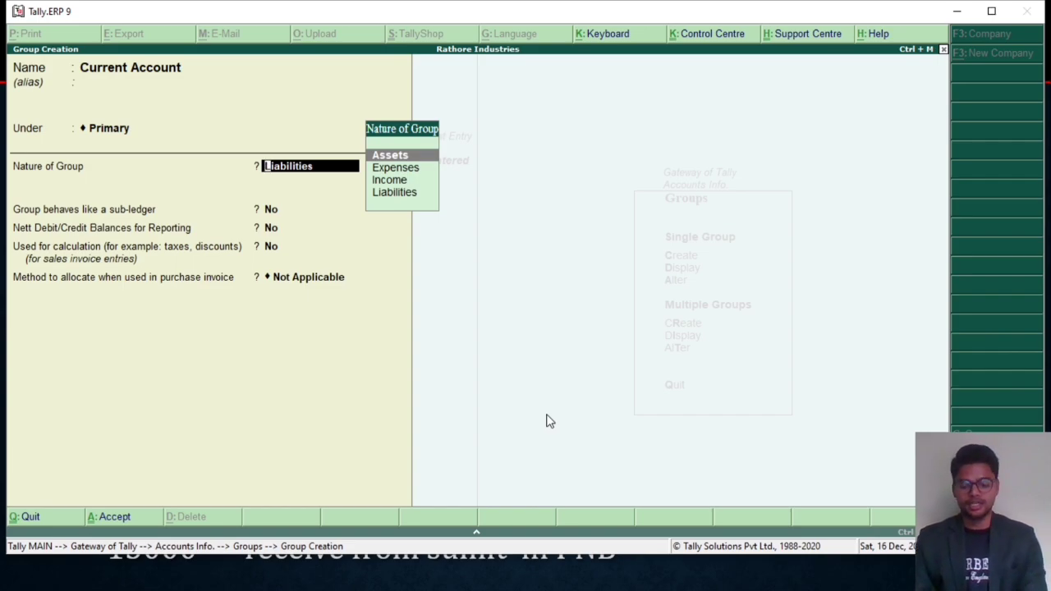
key("BackSpace")
Place the Current Account group under Bank Accounts, keep the remaining defaults and save it.
key("Down")
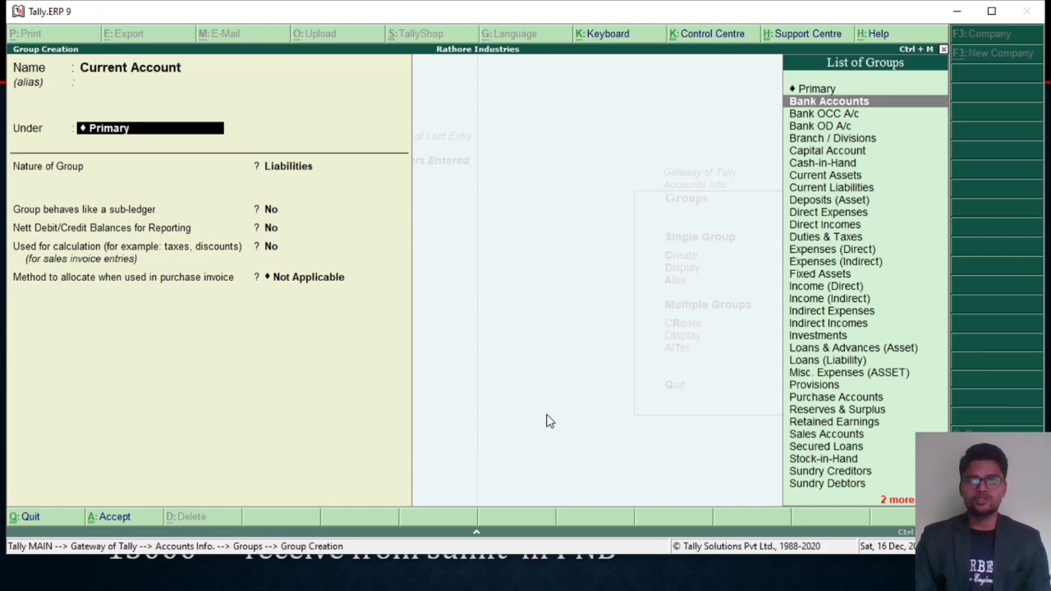
key("Return")
key("BackSpace")
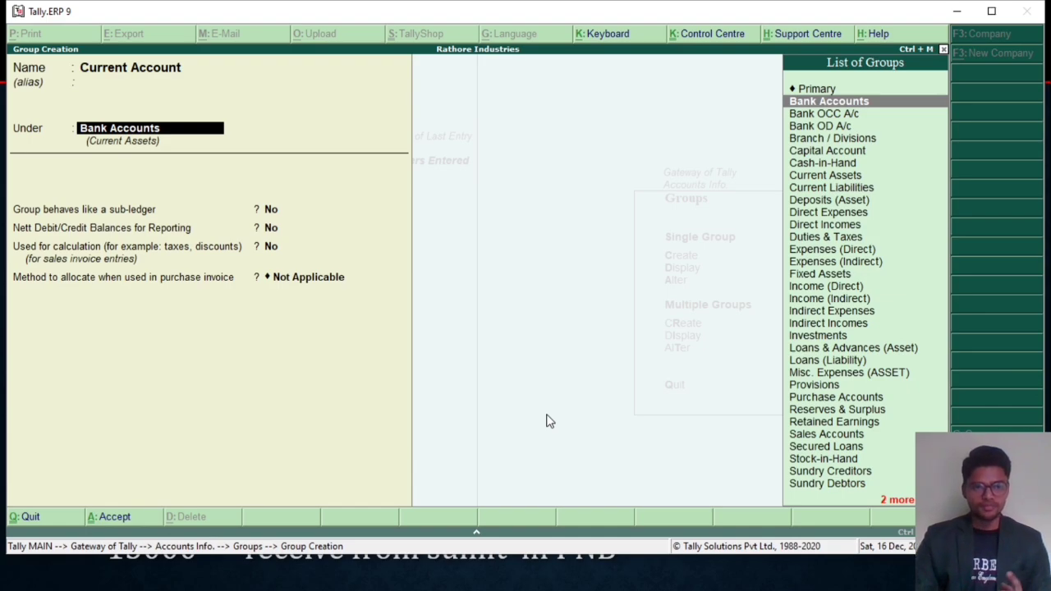
key("Return")
key("Return")
key("Return")
key("Return")
key("Return")
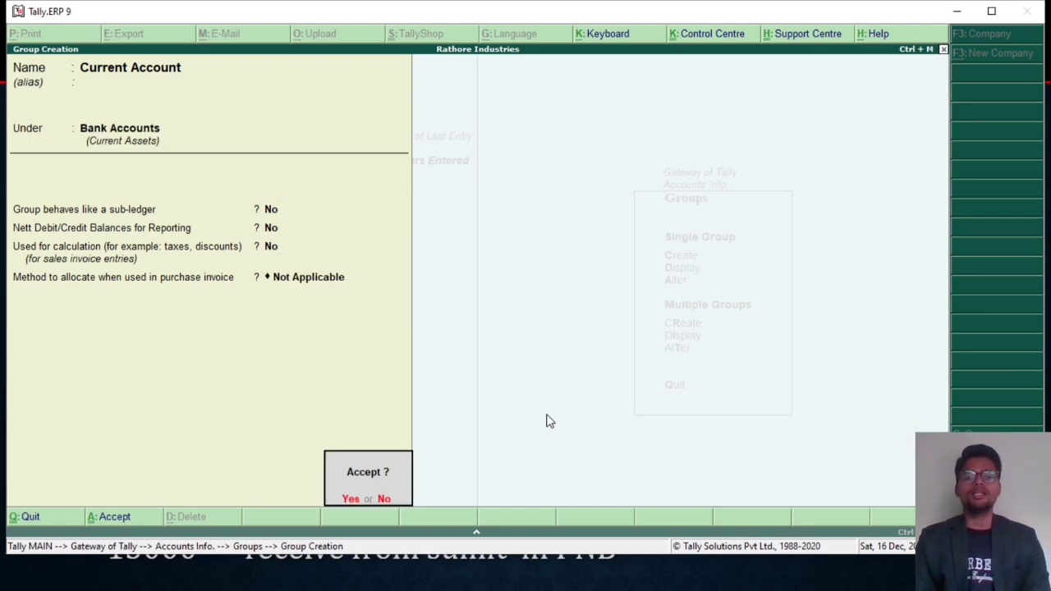
key("Return")
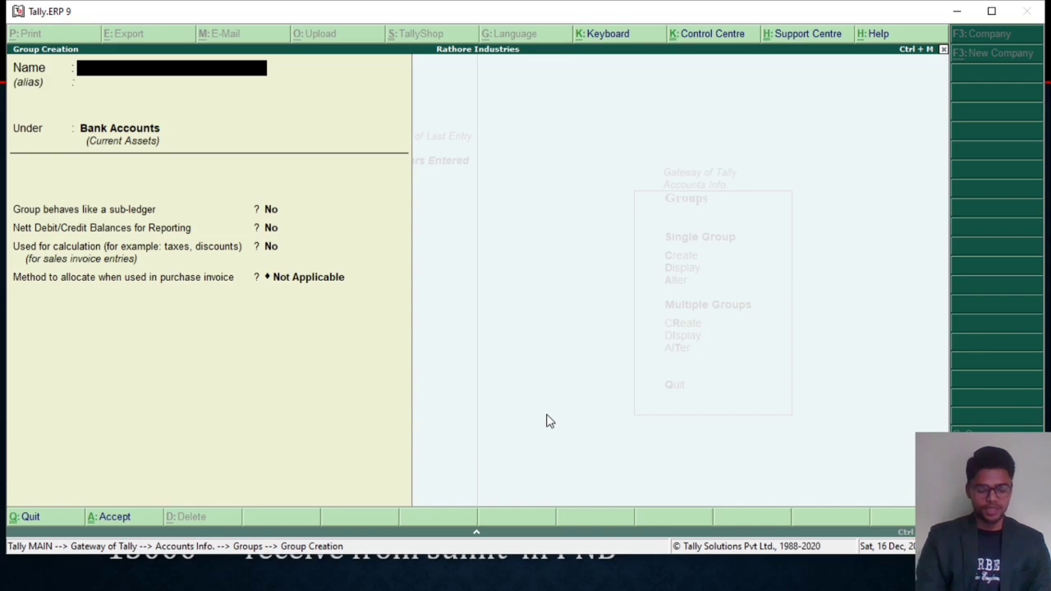
Create a second group named Saving Account under Bank Accounts with default settings, save it and leave group creation.
type("Saving Accou")
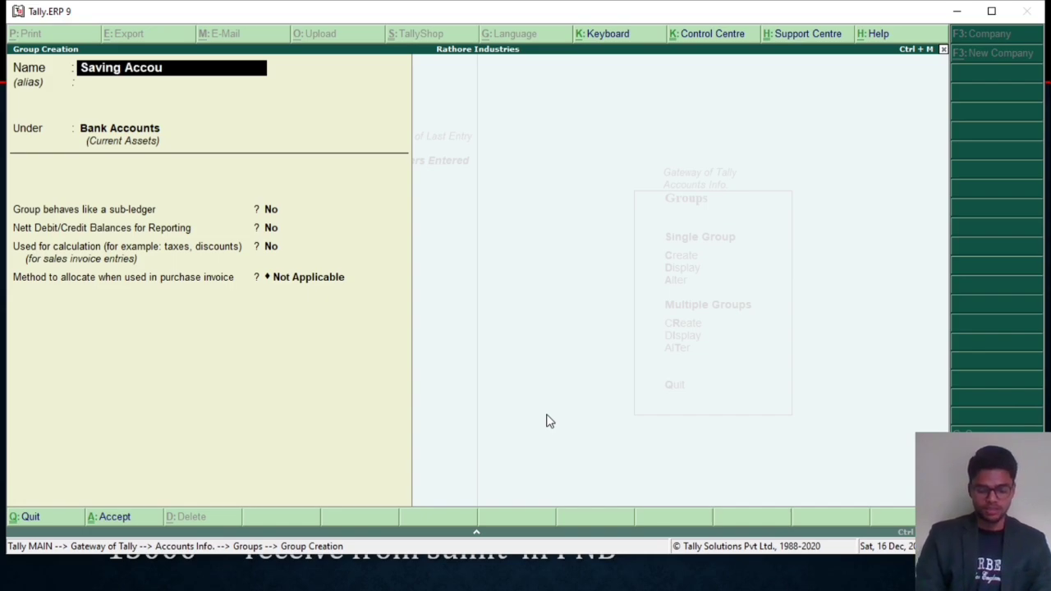
type("nt")
key("Return")
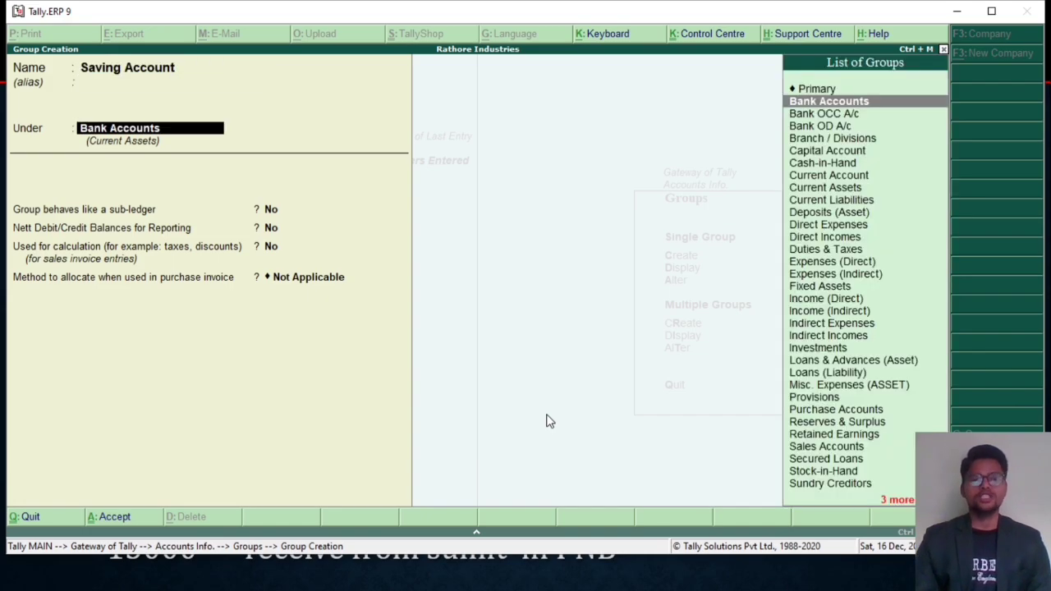
key("Return")
key("Return")
key("Return")
key("Return")
key("Return")
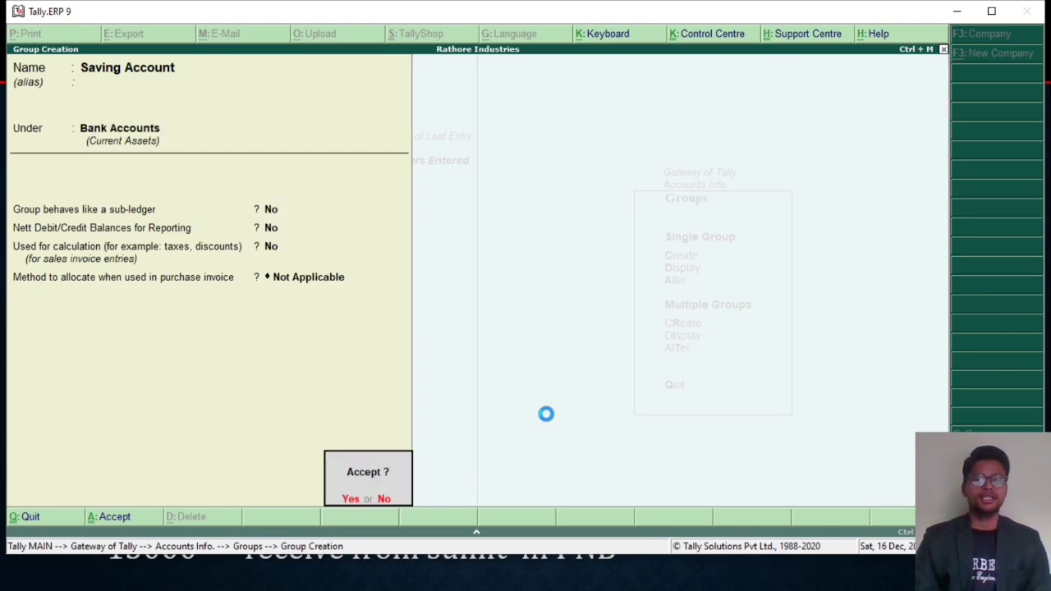
key("Return")
key("Escape")
key("Return")
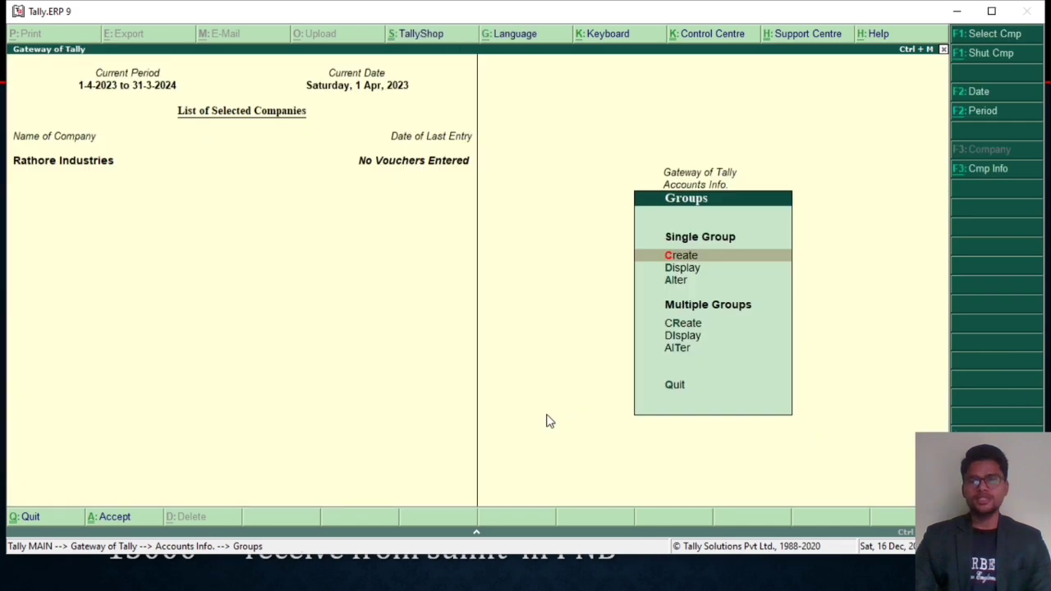
Check the displayed group list for the new groups by searching "Curre" and "Savi".
key("Down")
key("Return")
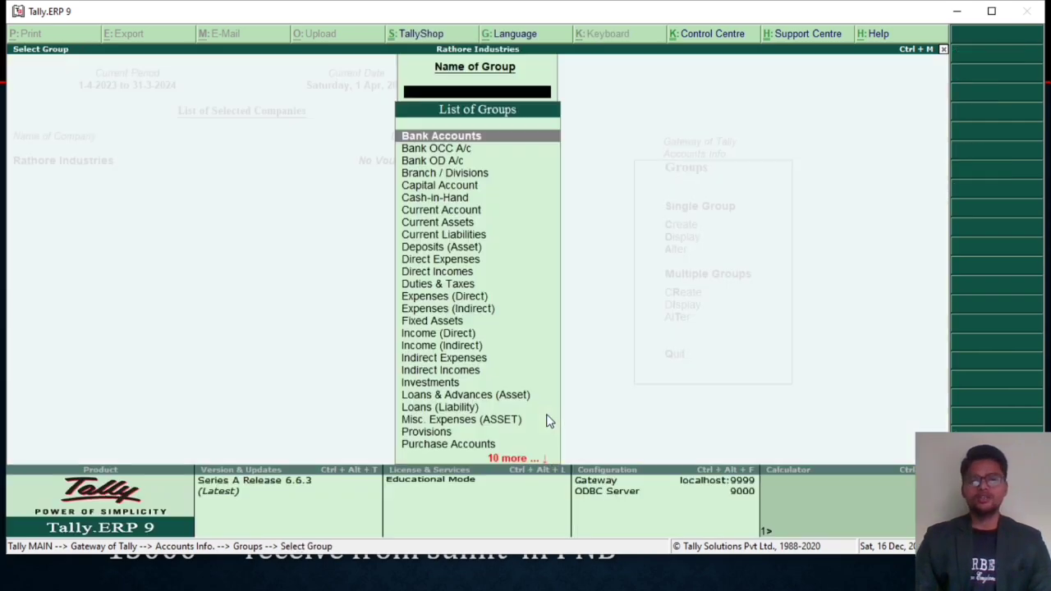
type("Curre")
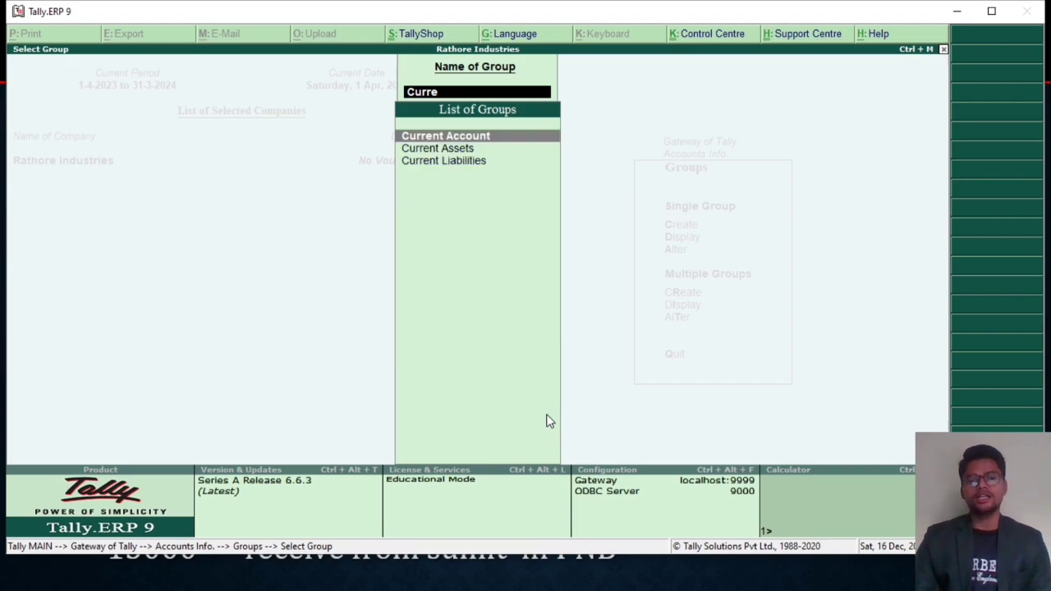
key("BackSpace")
key("BackSpace")
key("BackSpace")
key("BackSpace")
key("BackSpace")
type("Sa")
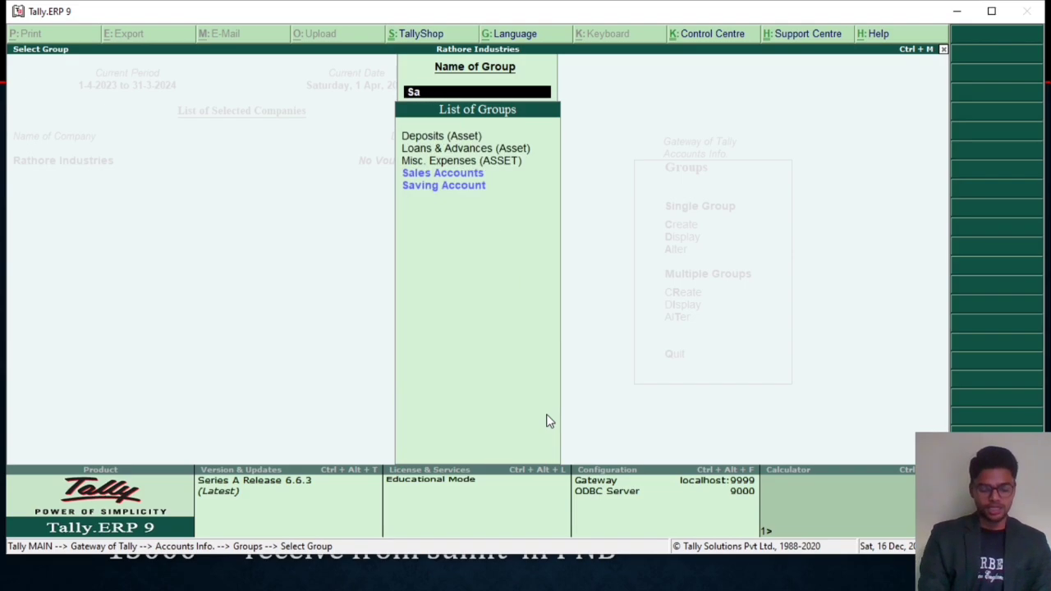
type("vi")
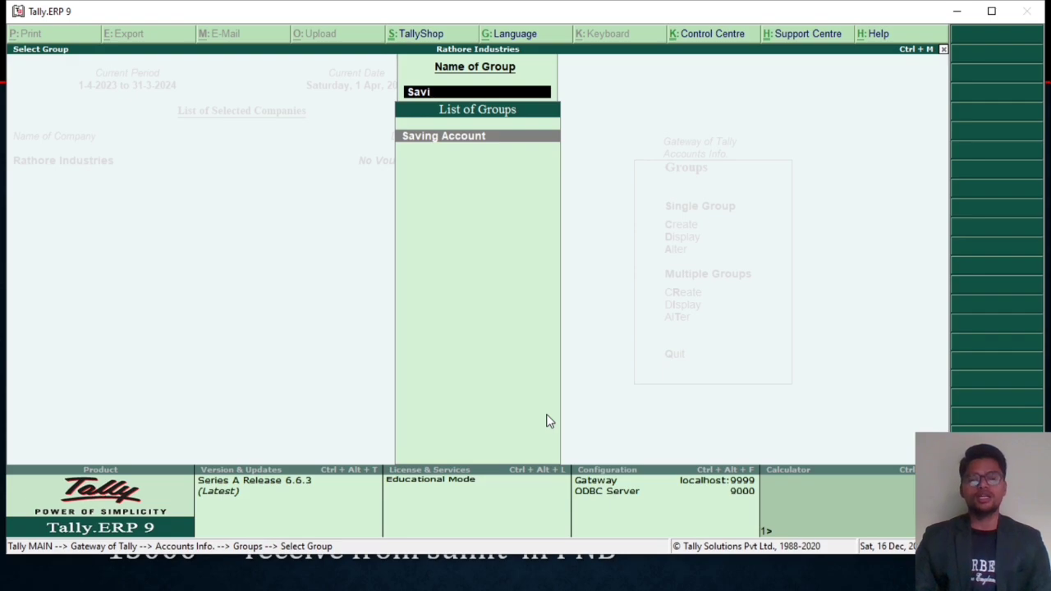
key("Escape")
key("Escape")
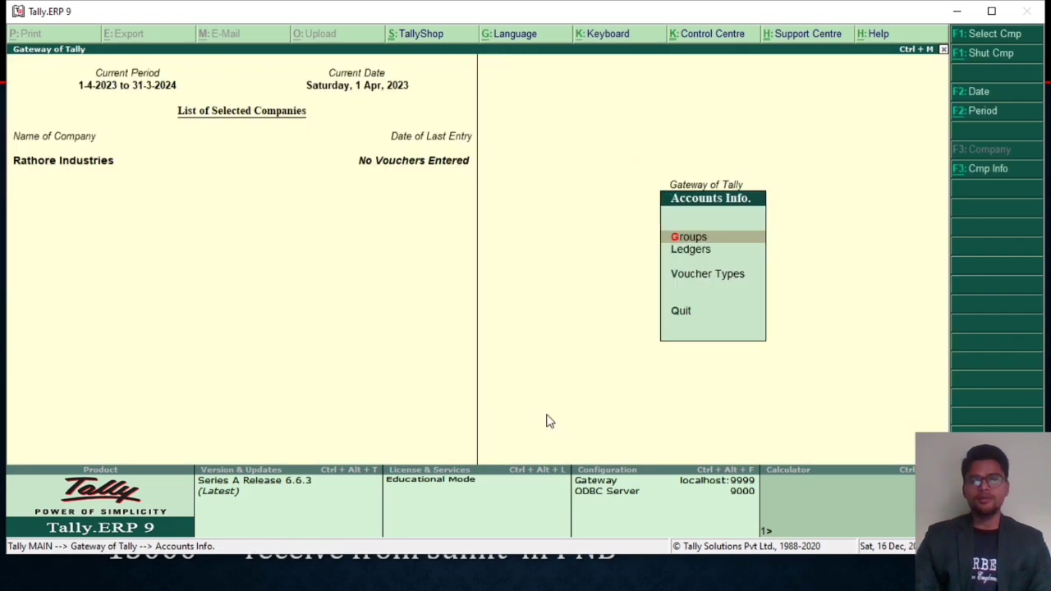
Leave the account groups and open the ledger management options.
key("Escape")
key("Return")
key("Down")
key("Return")
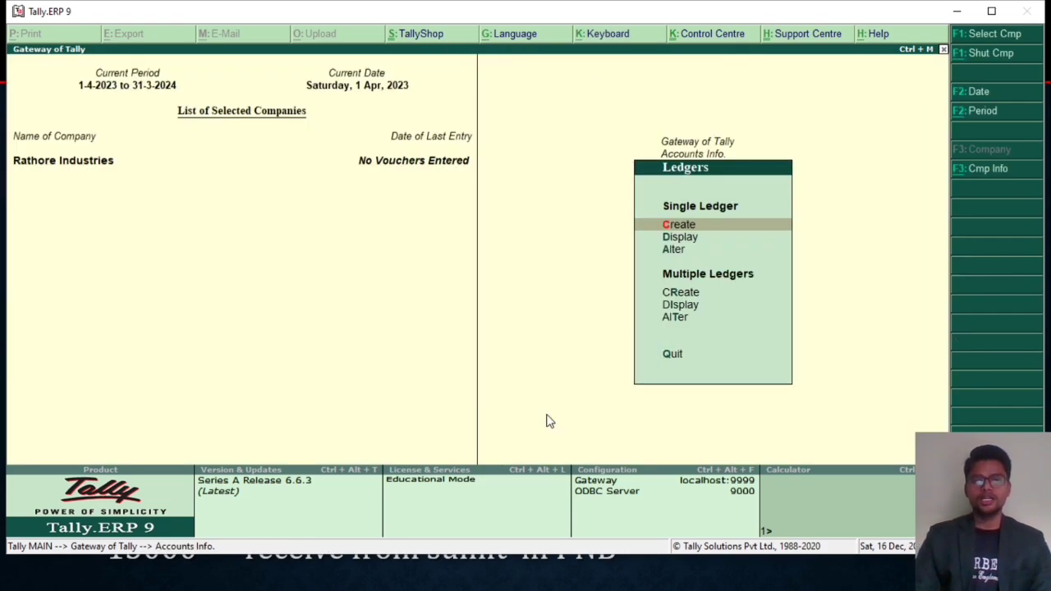
key("Down")
key("Up")
key("Return")
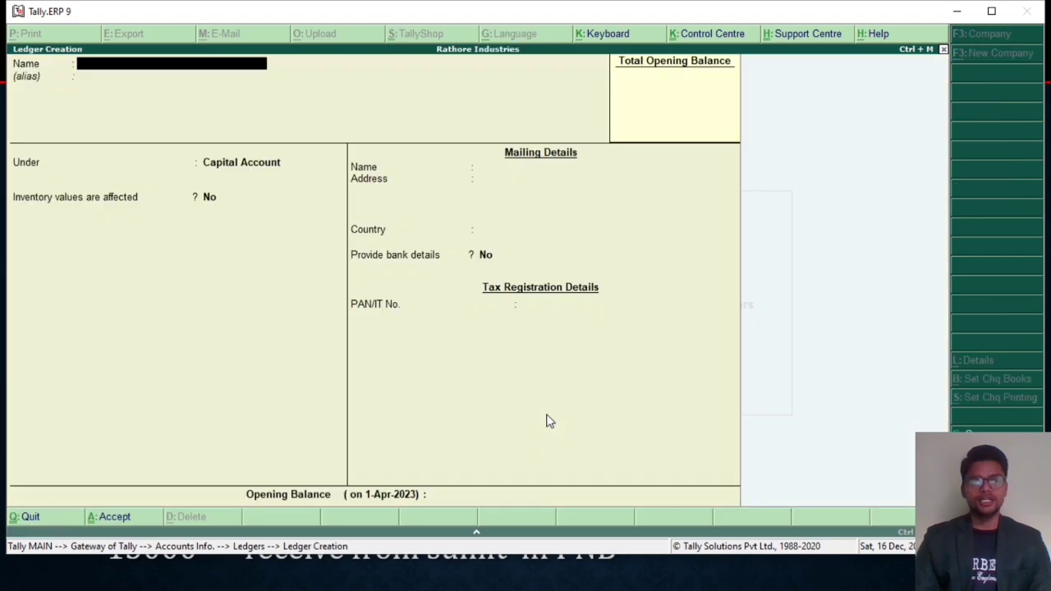
key("Escape")
key("Return")
Open multiple ledger creation and enter a first ledger, named with the owner's first name plus "Capiotal A/c", under Capital Account.
key("Down")
key("Down")
key("Down")
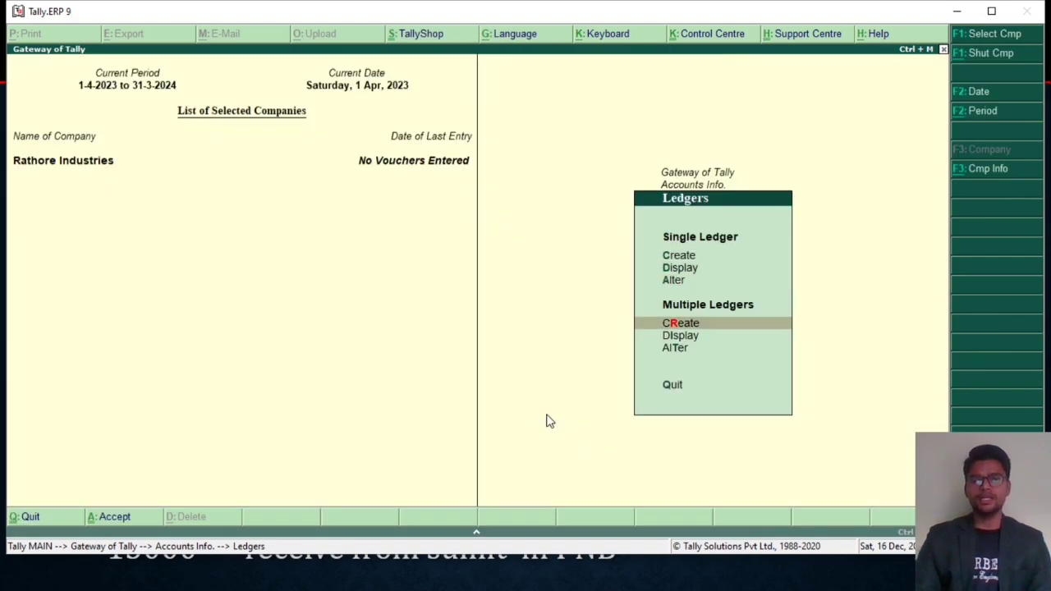
key("Return")
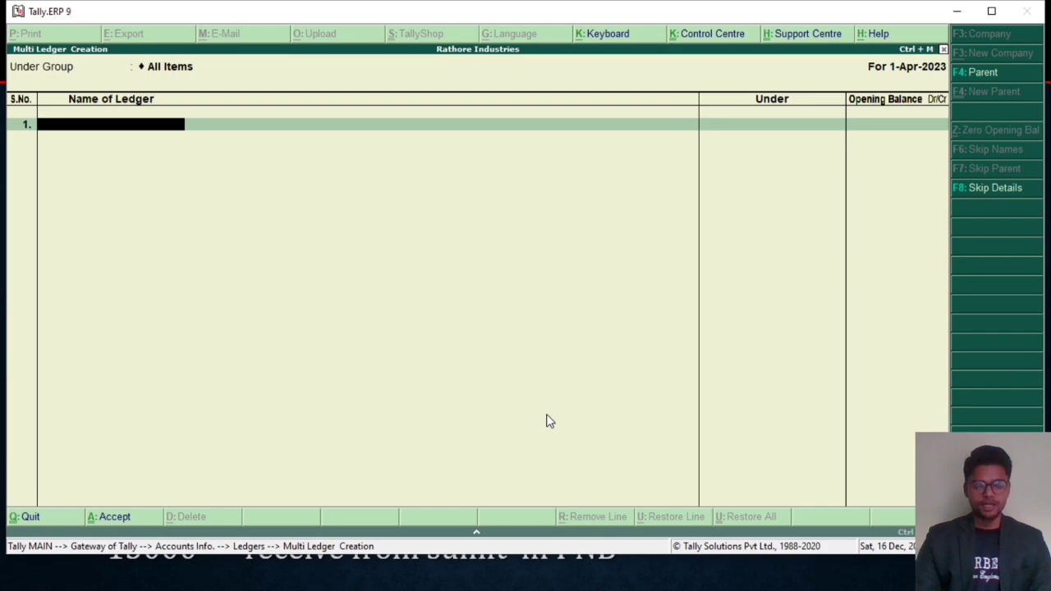
type("Abhishek")
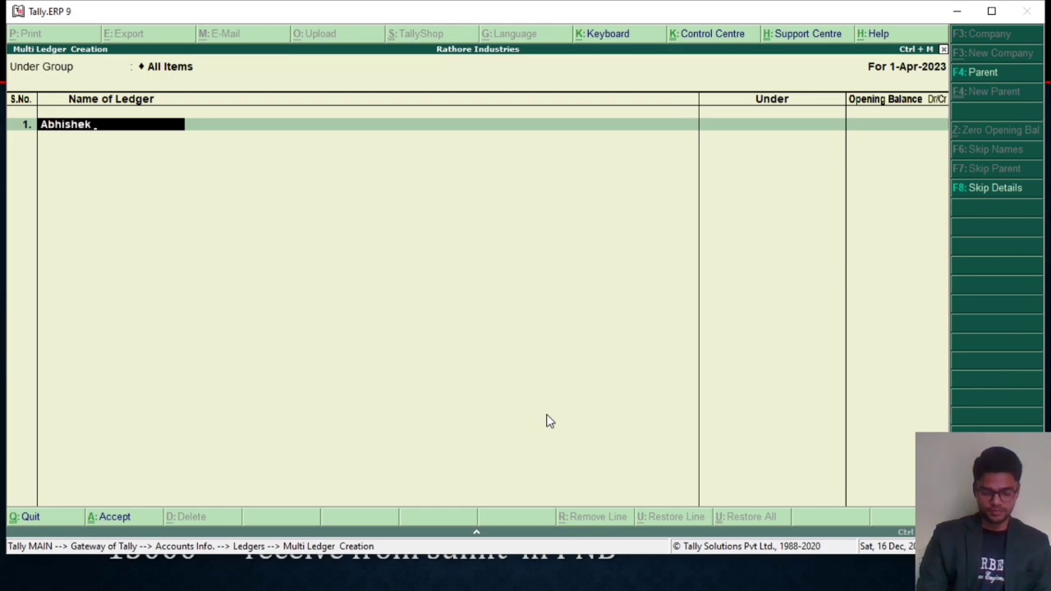
type(" Capiotal A/c")
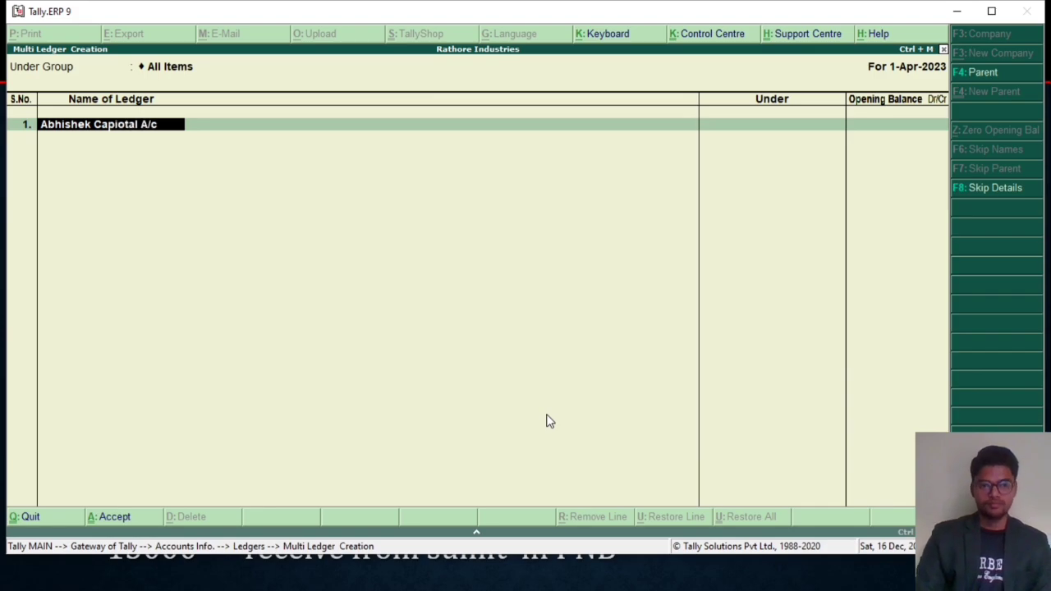
key("Return")
type("ca")
key("Down")
key("Return")
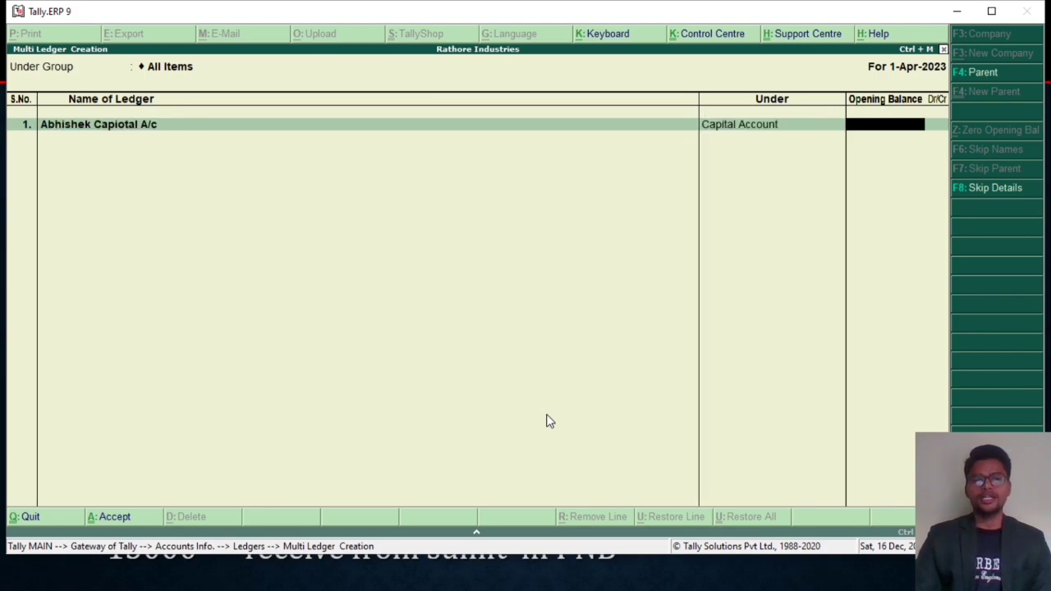
Leave the first ledger's opening balance blank and add a second ledger, HDFC Bank A/c, under Bank OD A/c without an opening balance.
key("Return")
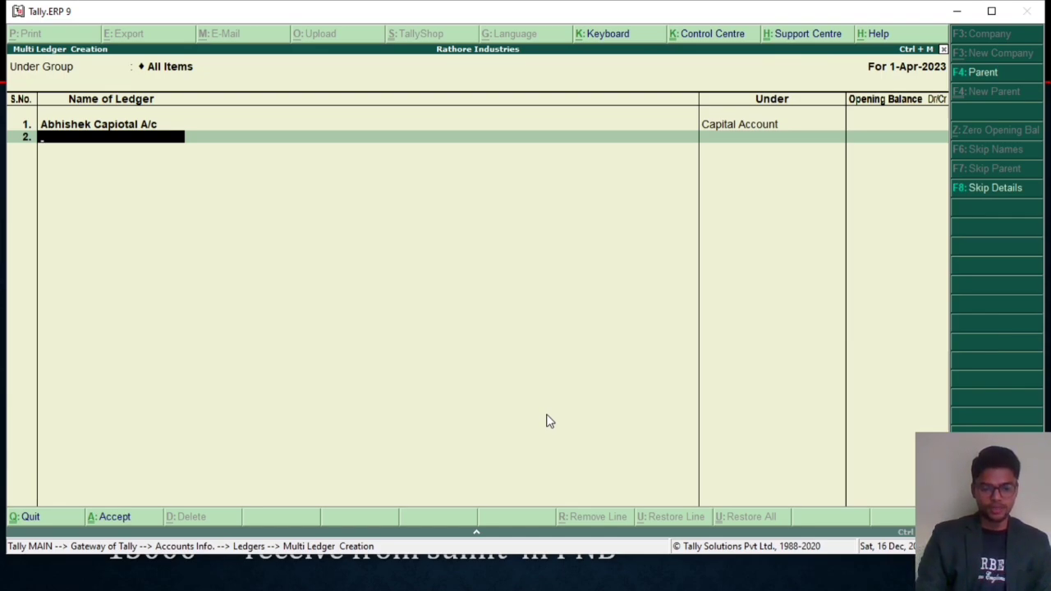
type("HD")
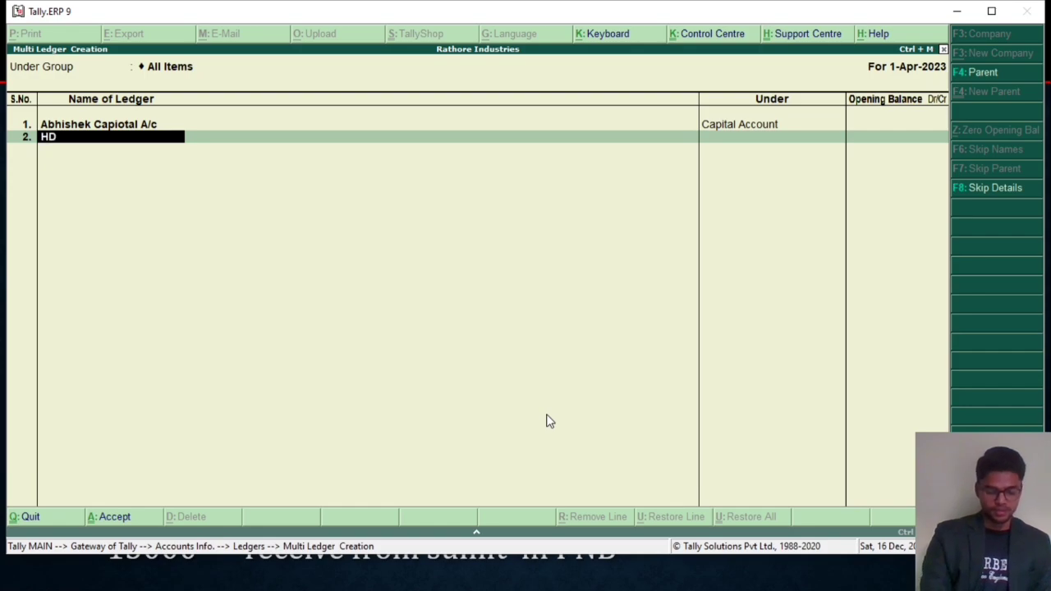
type("FC Bank A/c")
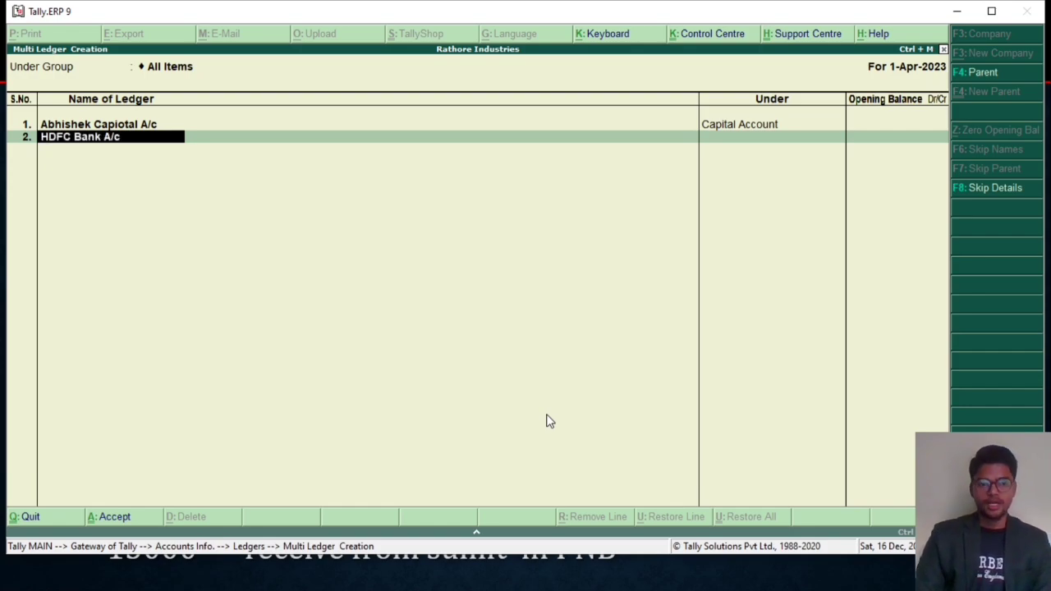
key("Return")
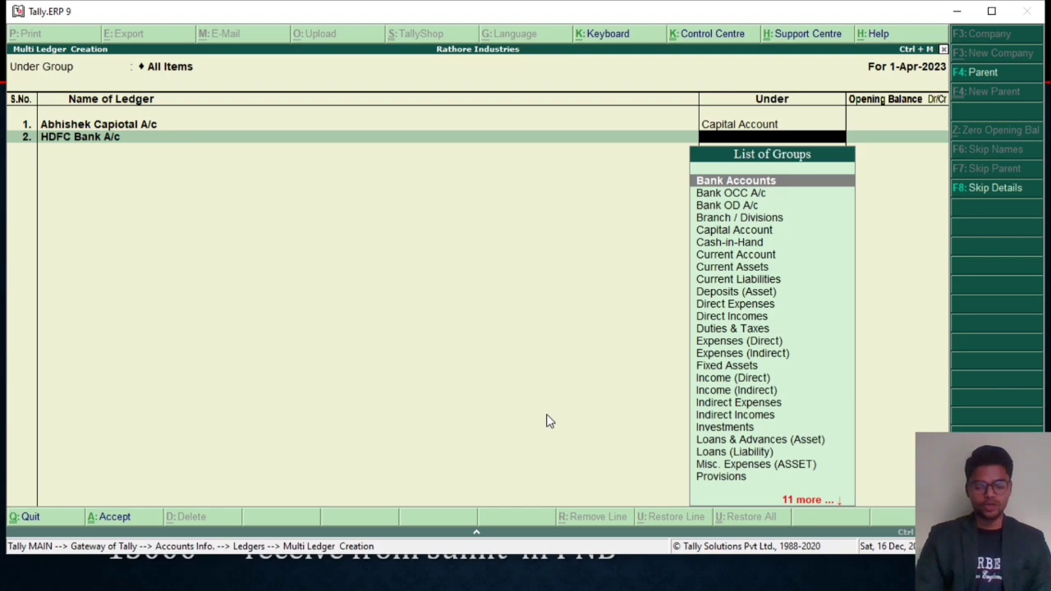
type("Ba")
key("Down")
key("Down")
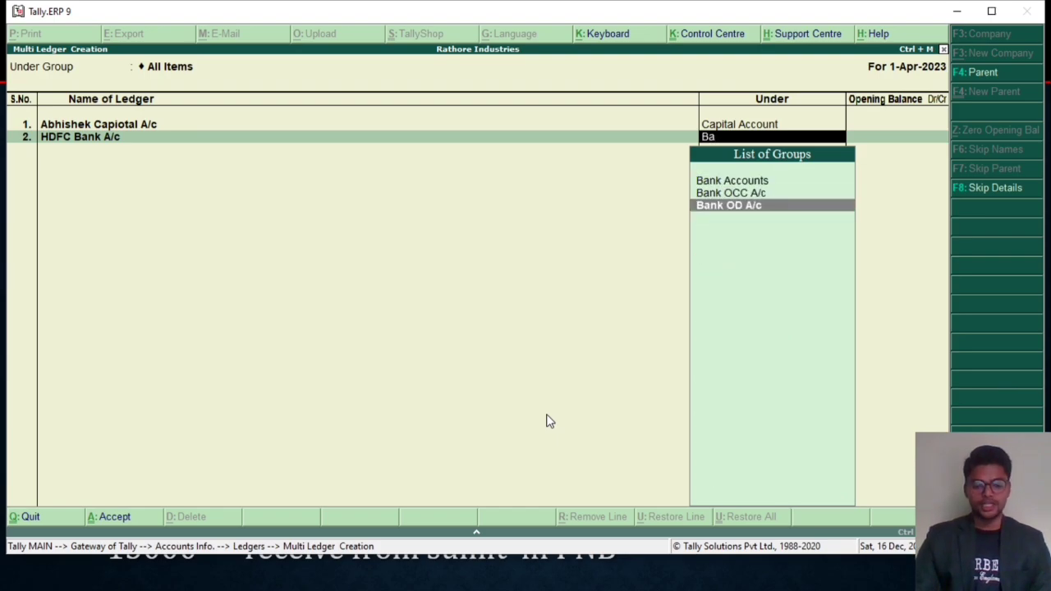
key("Return")
key("Return")
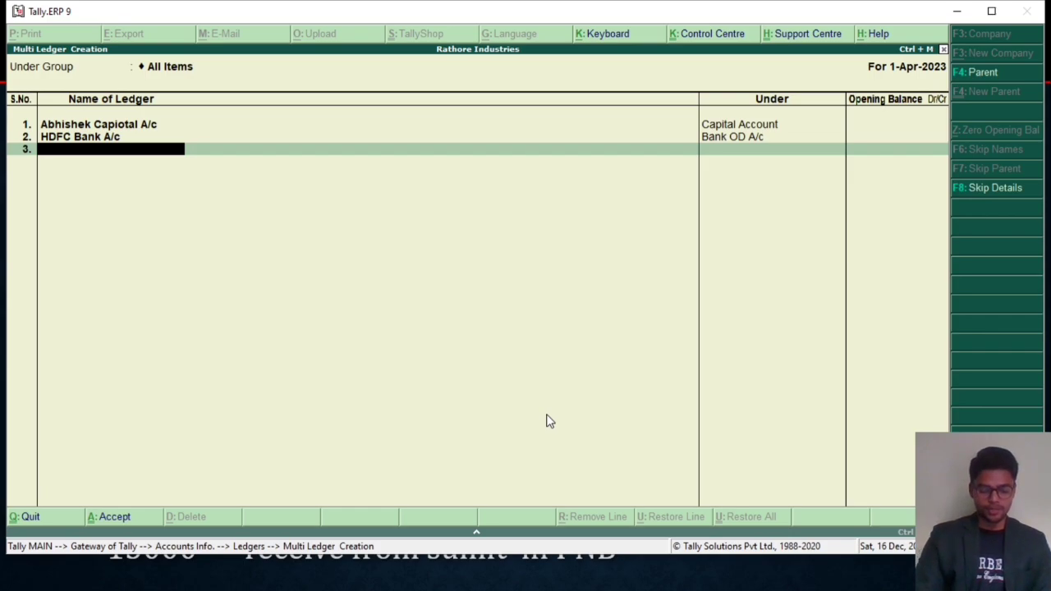
Add a third ledger named HDFGC Current A/c under Current Account, with no opening balance.
type("HDFGC")
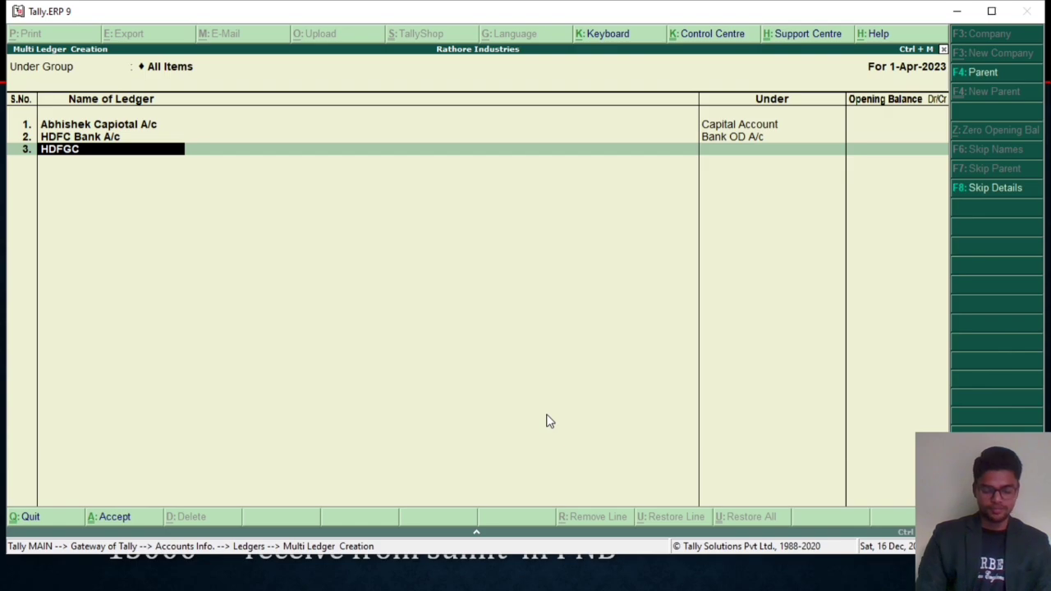
type(" Current a")
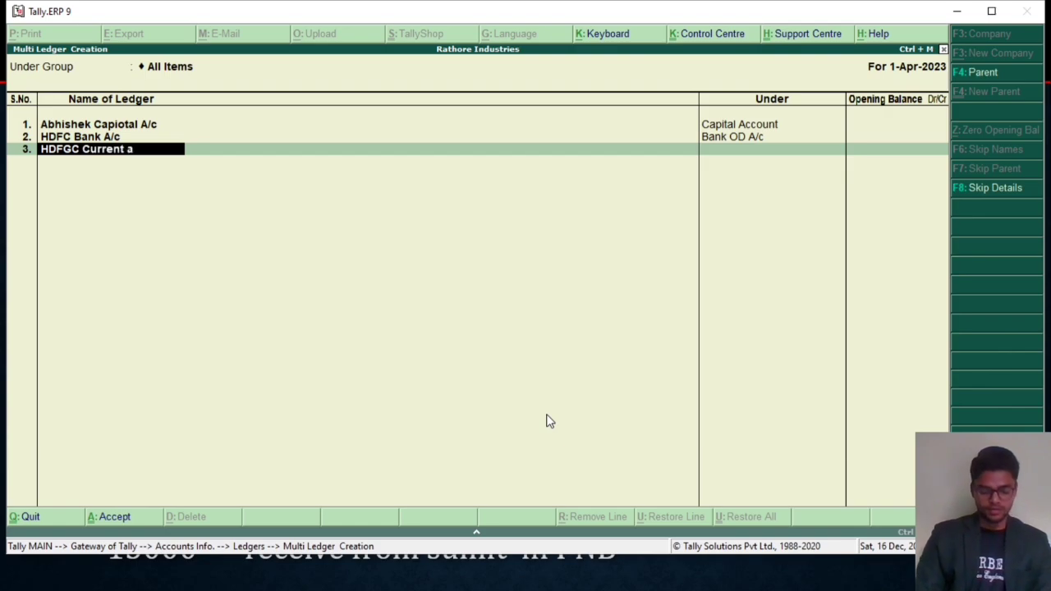
type("/c")
key("Return")
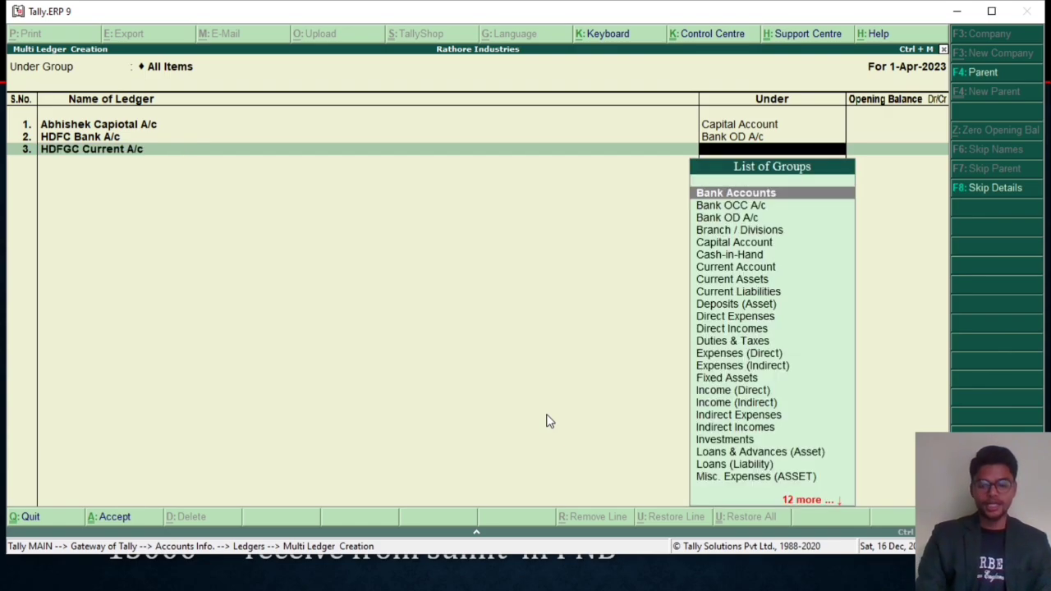
type("Cu")
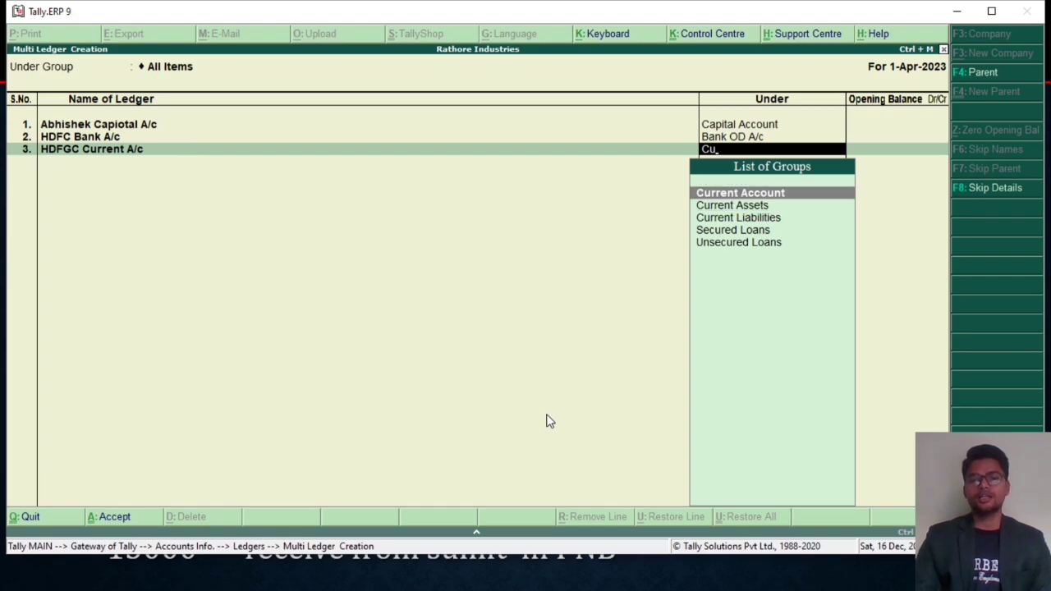
key("Return")
key("Return")
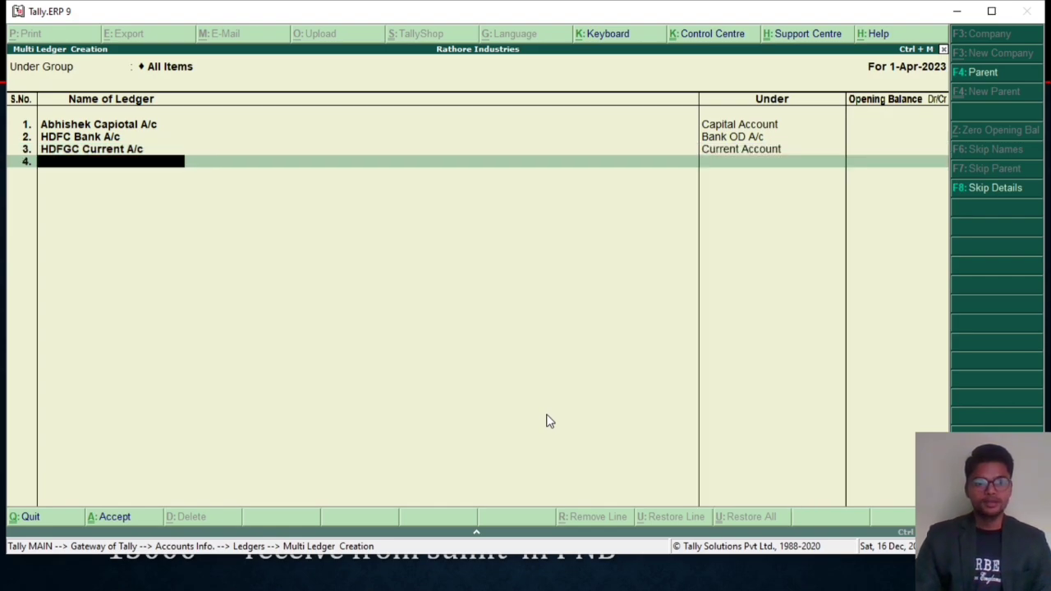
Rename the third ledger as HDFC Bank Cuurent A/c, keeping it under Current Account with a blank opening balance.
key("BackSpace")
key("BackSpace")
key("BackSpace")
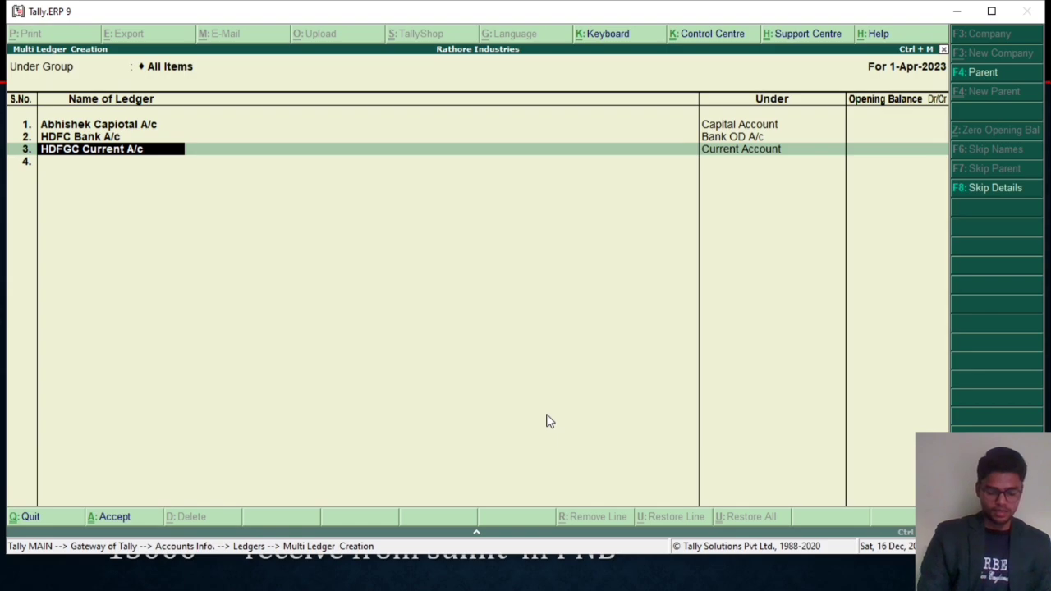
type("HDFC")
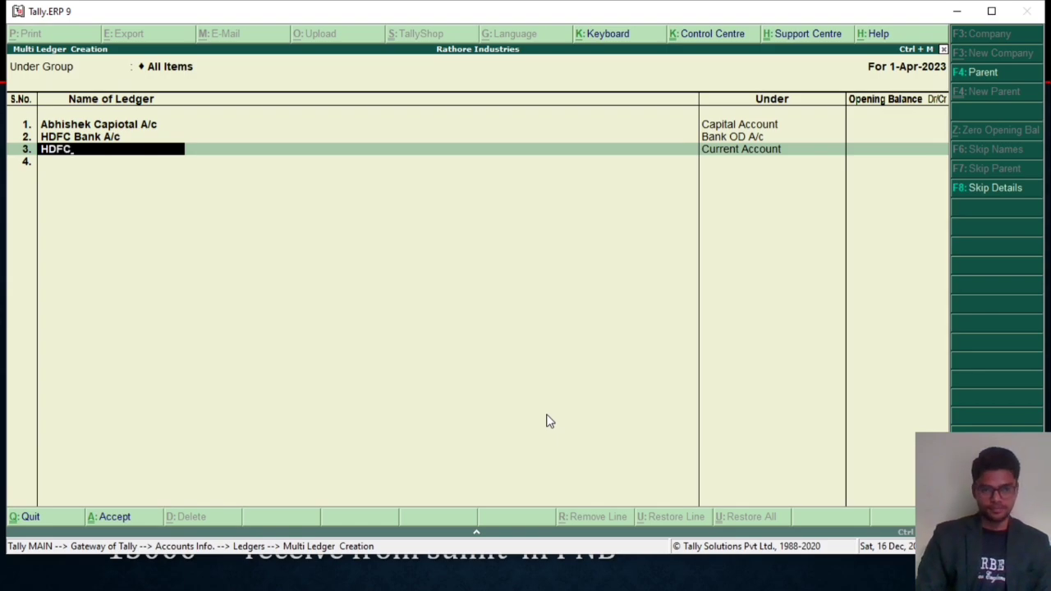
type(" Bank Cuur")
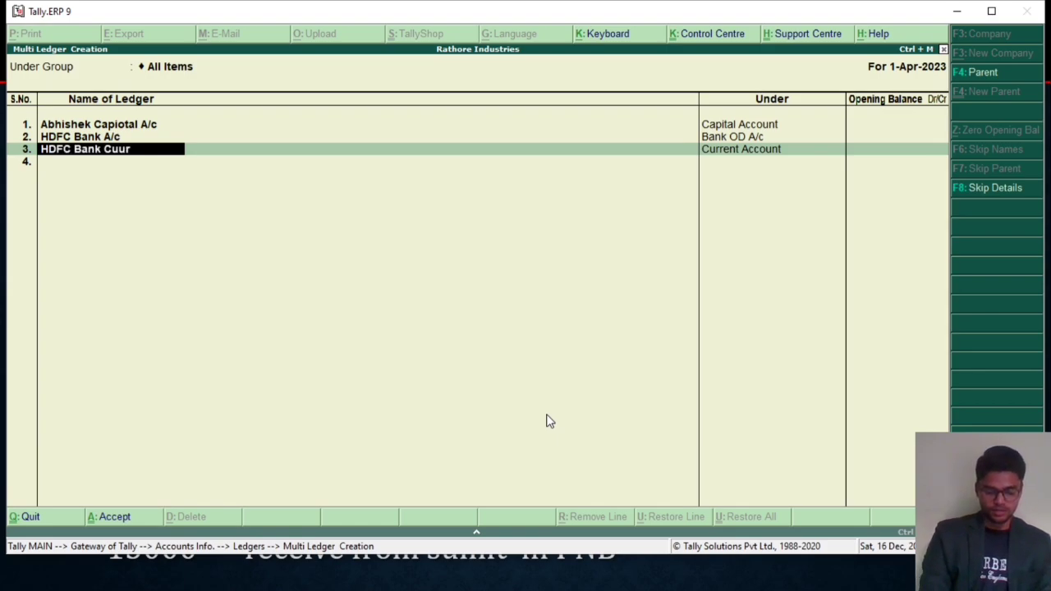
type("ent A/c")
key("Return")
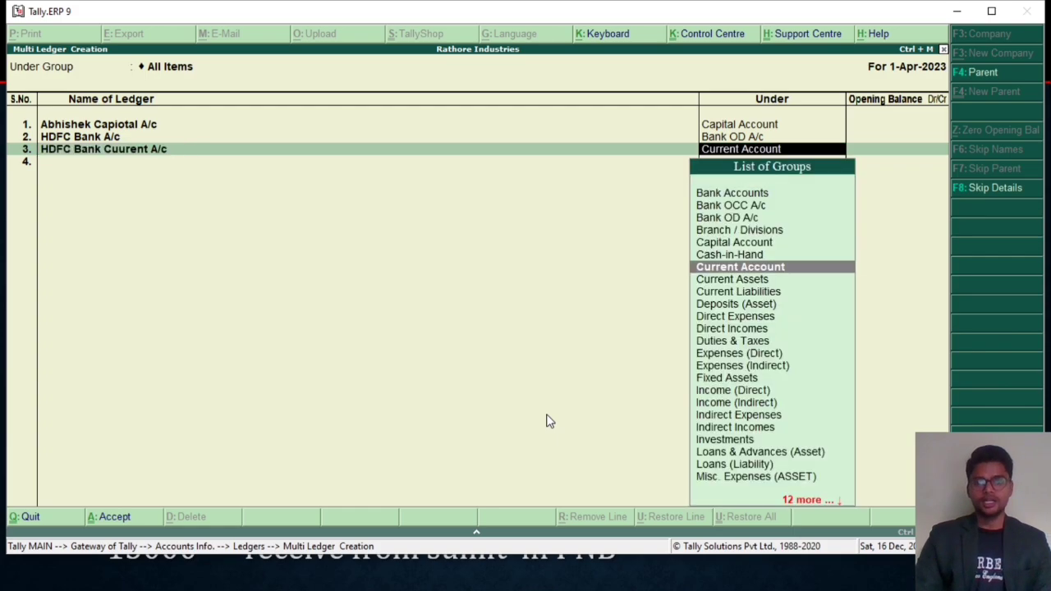
key("Return")
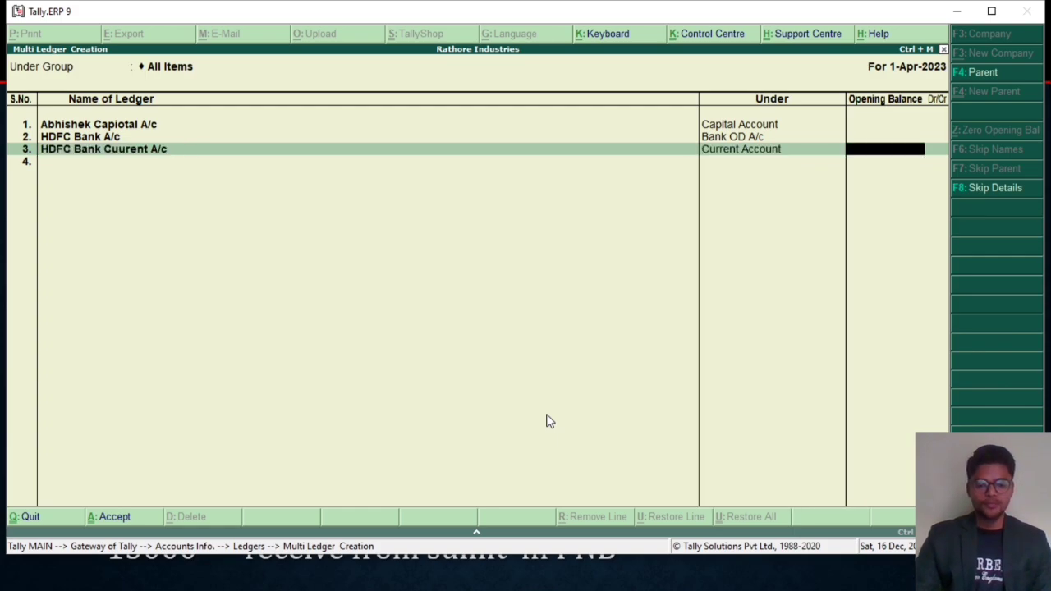
key("Return")
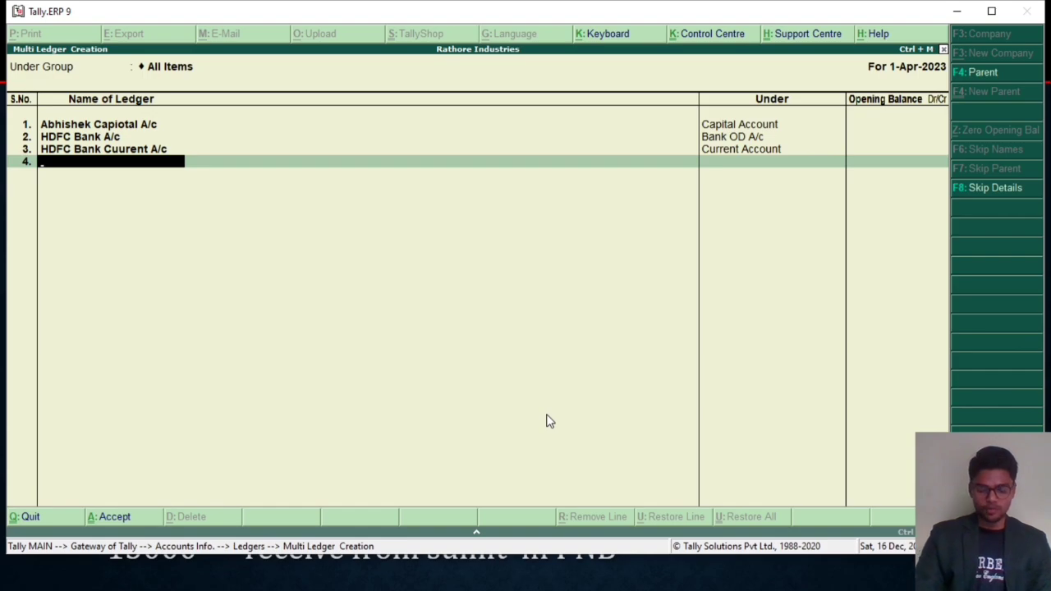
Add a fourth ledger named PNB Saving A/c under Saving Account, with no opening balance.
type("PNB Sa")
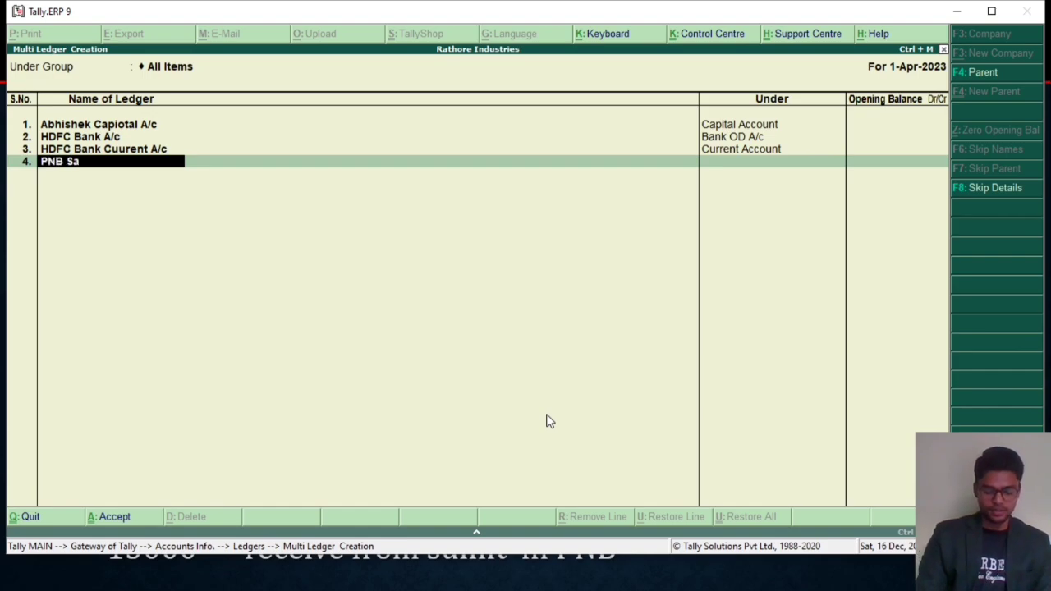
type("ving A/c")
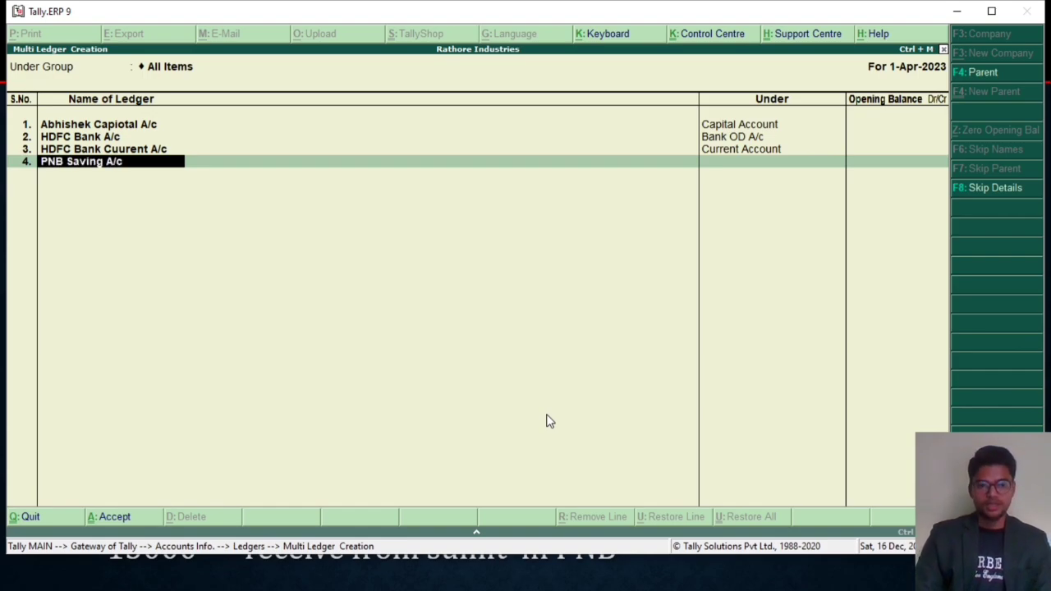
key("Return")
type("Sa")
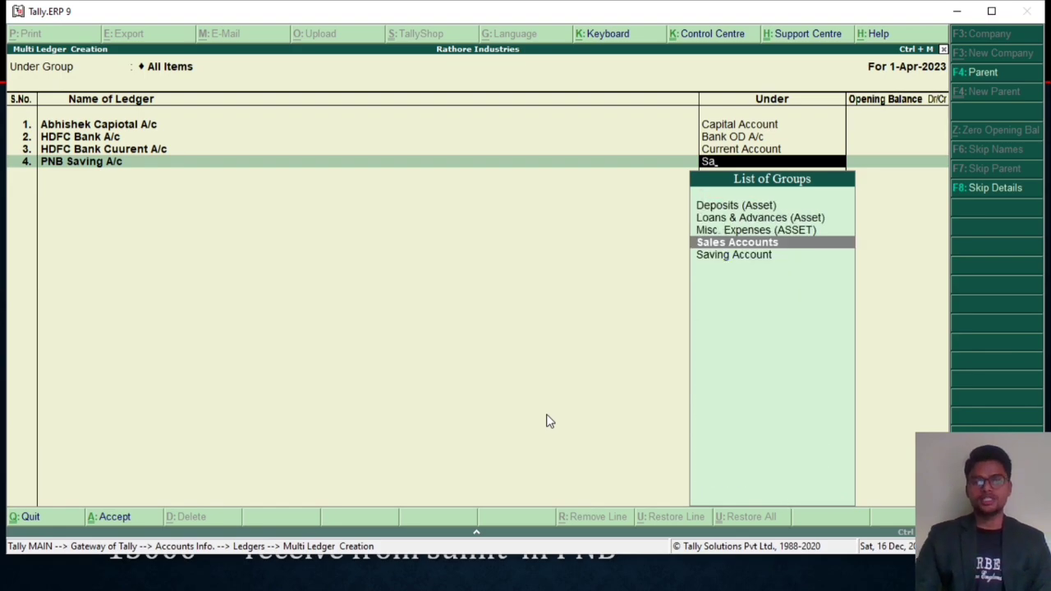
key("Down")
key("Return")
key("Return")
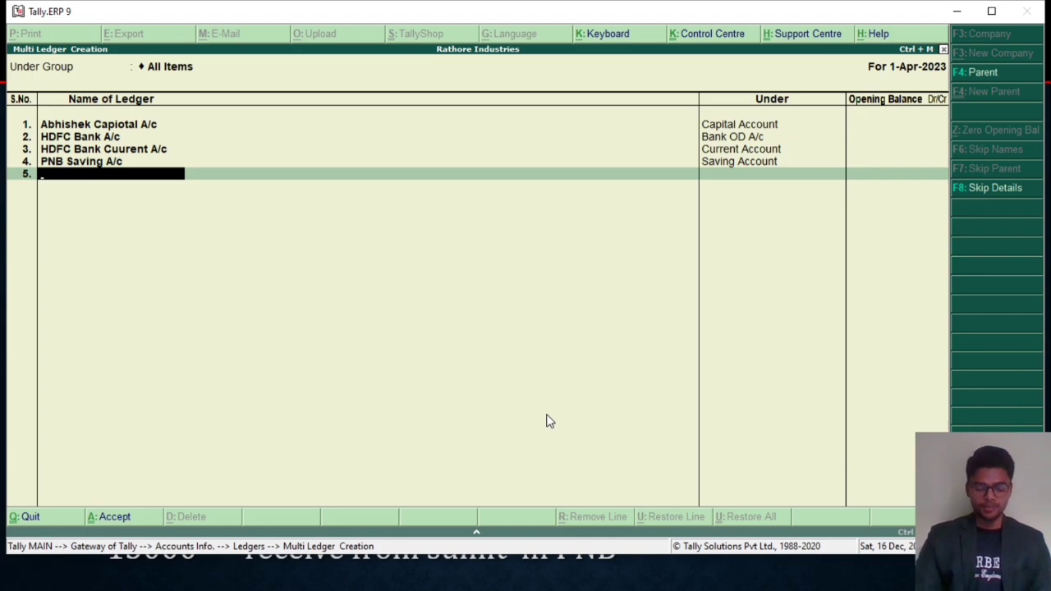
Add a fifth ledger named SBI Bank A/c under Bank Accounts, with no opening balance.
type("SBI")
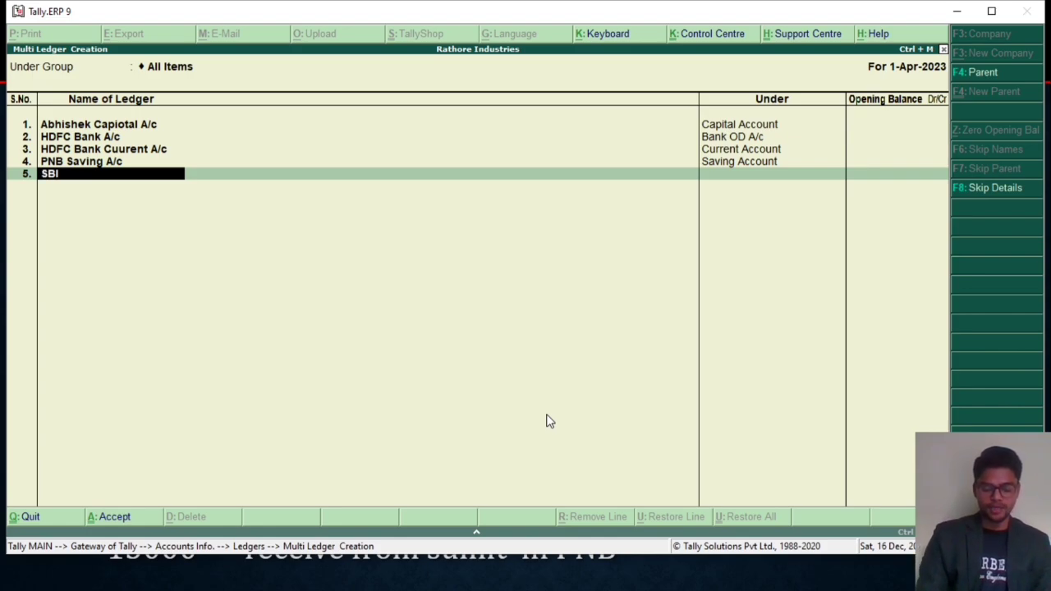
type(" Bank A/c")
key("Return")
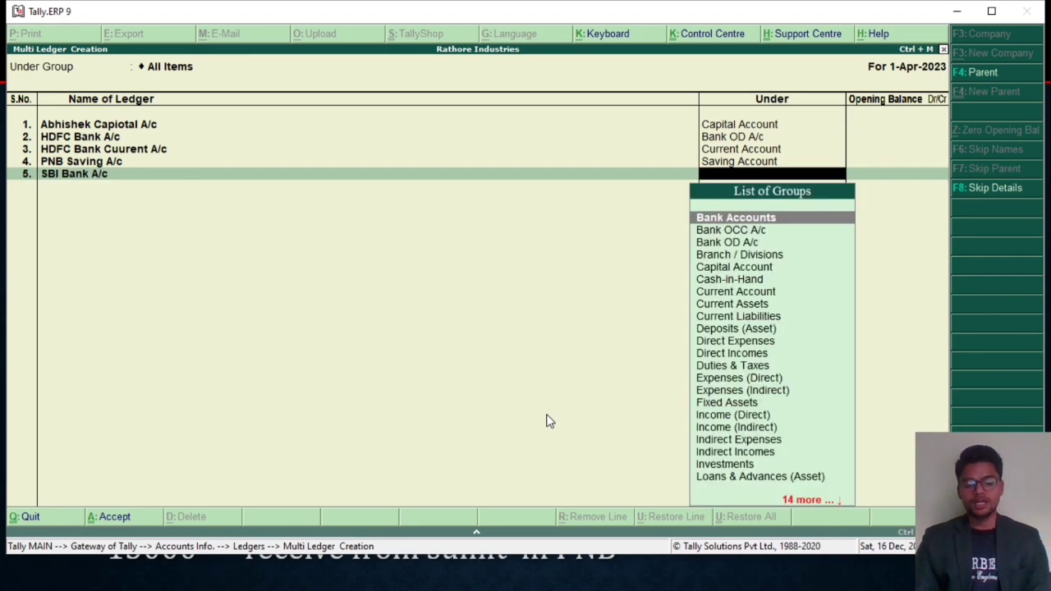
type("Ba")
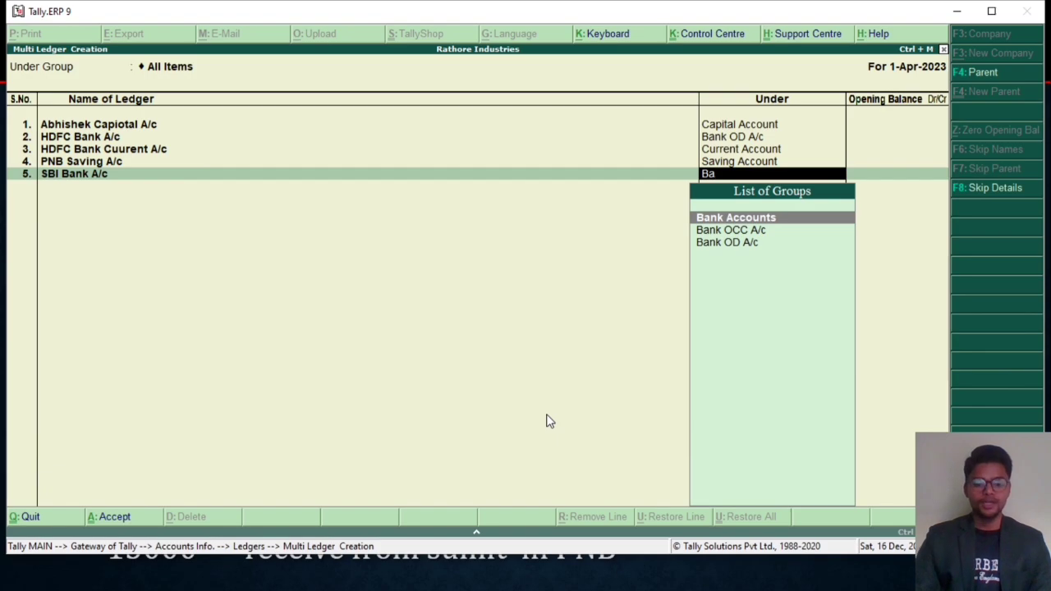
key("Return")
key("Return")
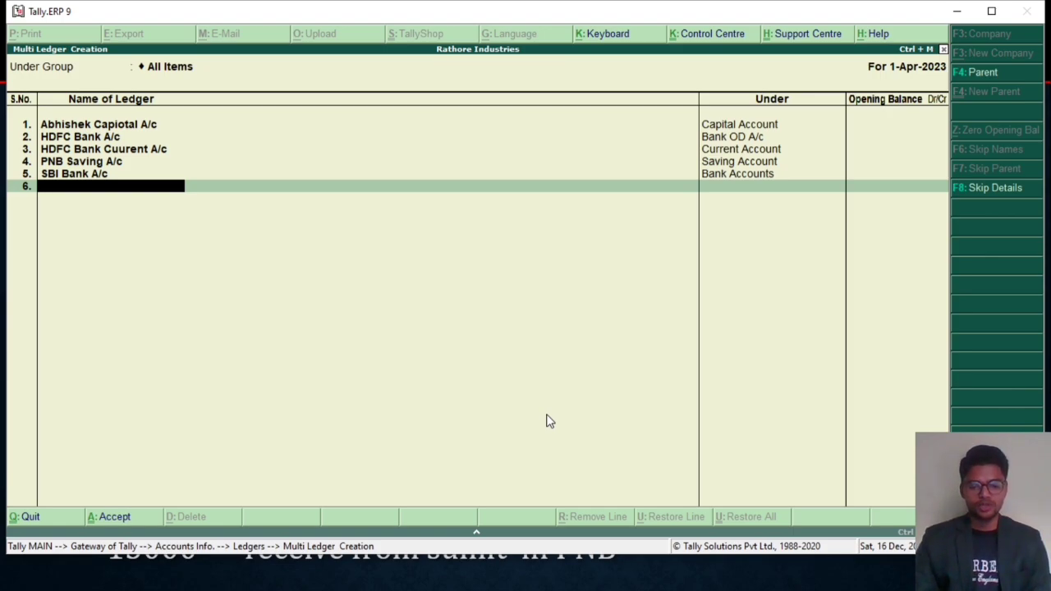
Add a sixth ledger named Salary Pay A/c under Indirect Expenses, with no opening balance.
type("Sa")
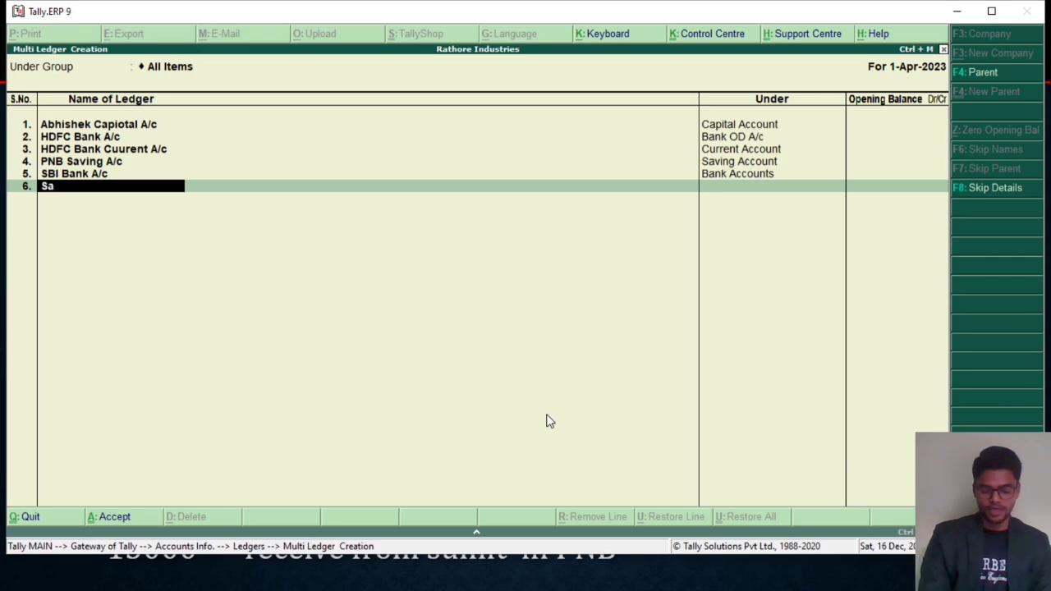
type("laruy Pay A/c")
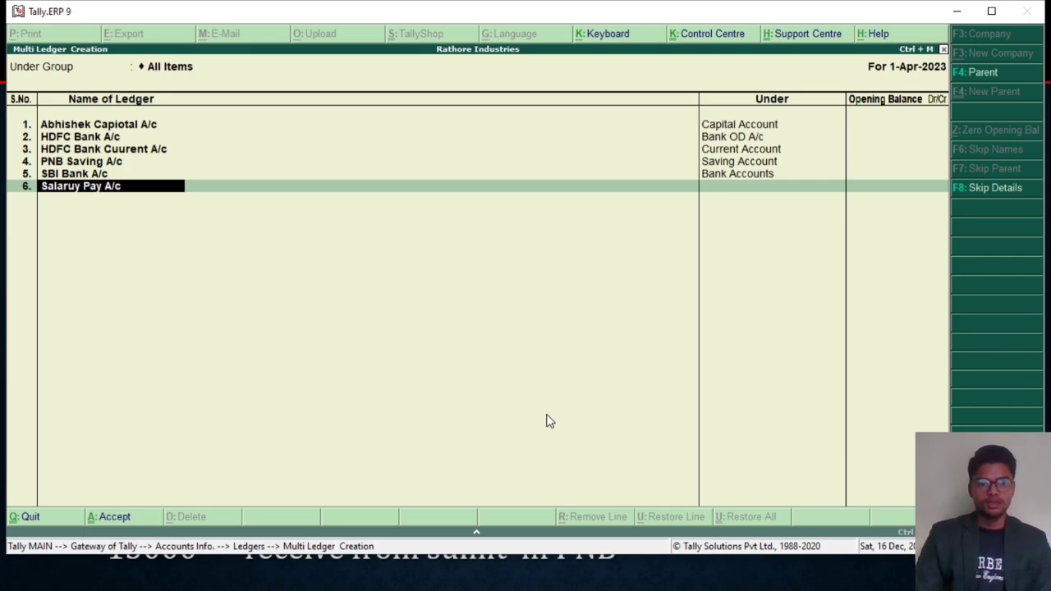
key("BackSpace")
key("BackSpace")
key("BackSpace")
key("BackSpace")
key("BackSpace")
key("BackSpace")
key("BackSpace")
key("BackSpace")
key("BackSpace")
key("BackSpace")
key("BackSpace")
key("BackSpace")
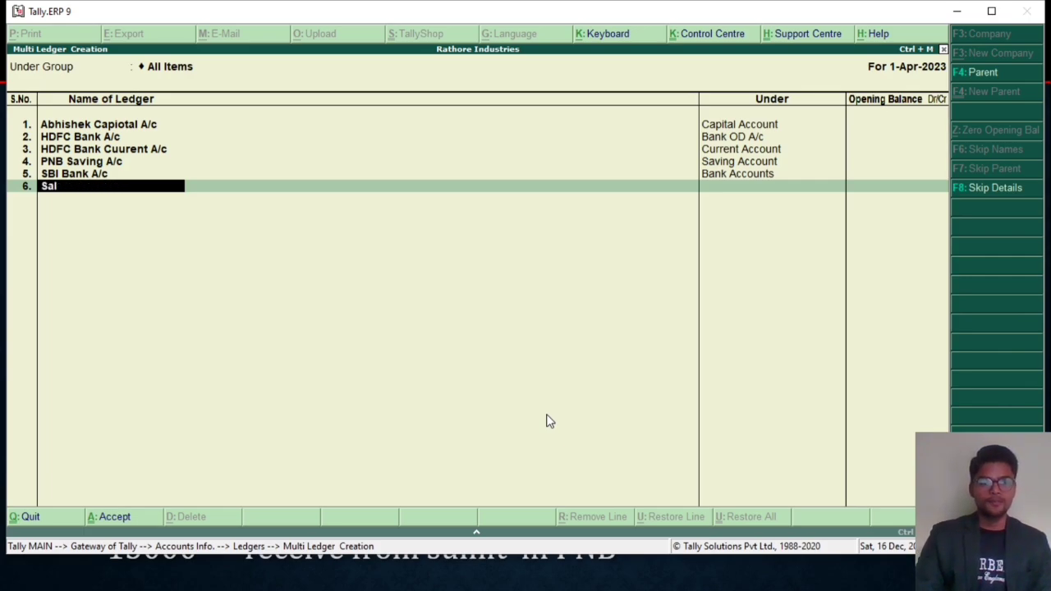
type("ary Pay A/c")
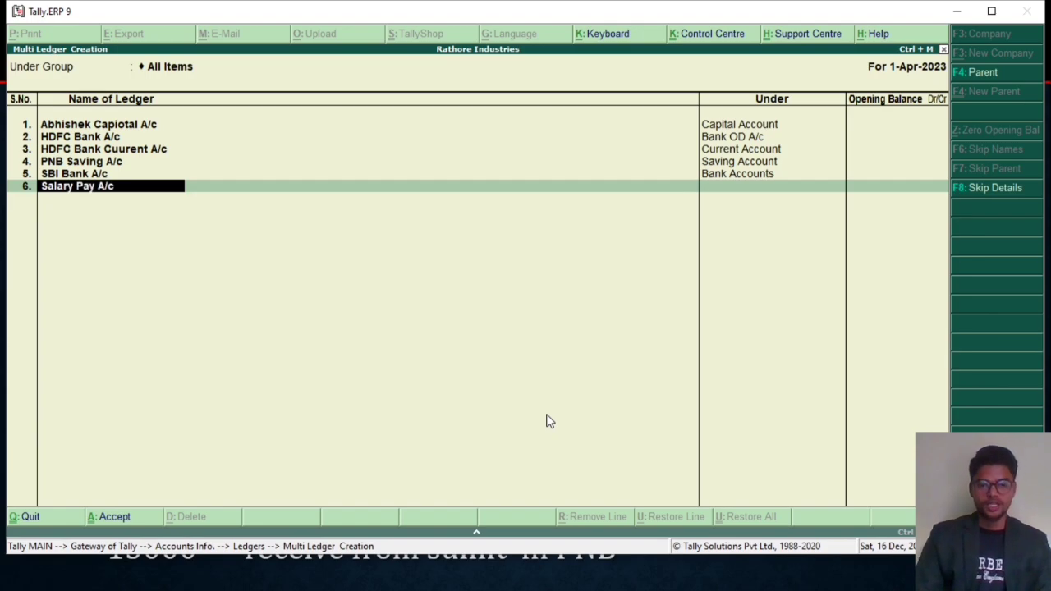
key("Return")
type("Ind")
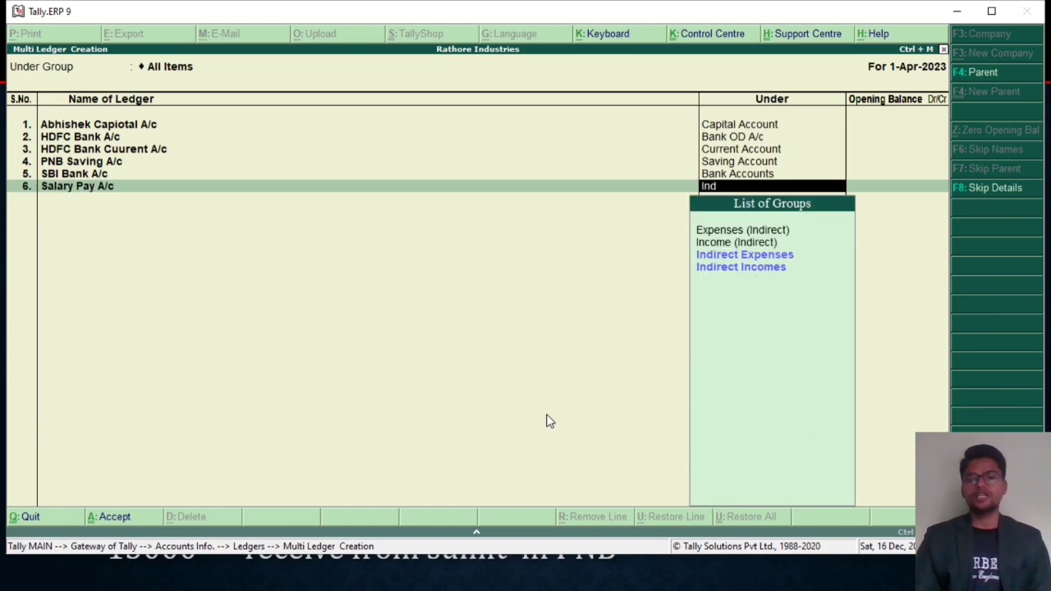
key("Down")
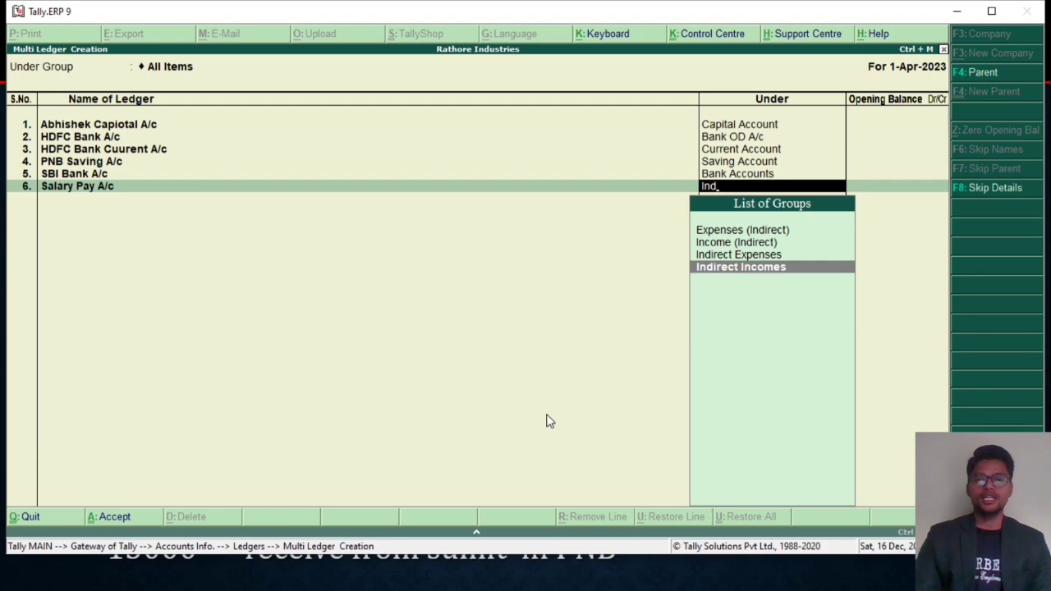
key("Up")
key("Return")
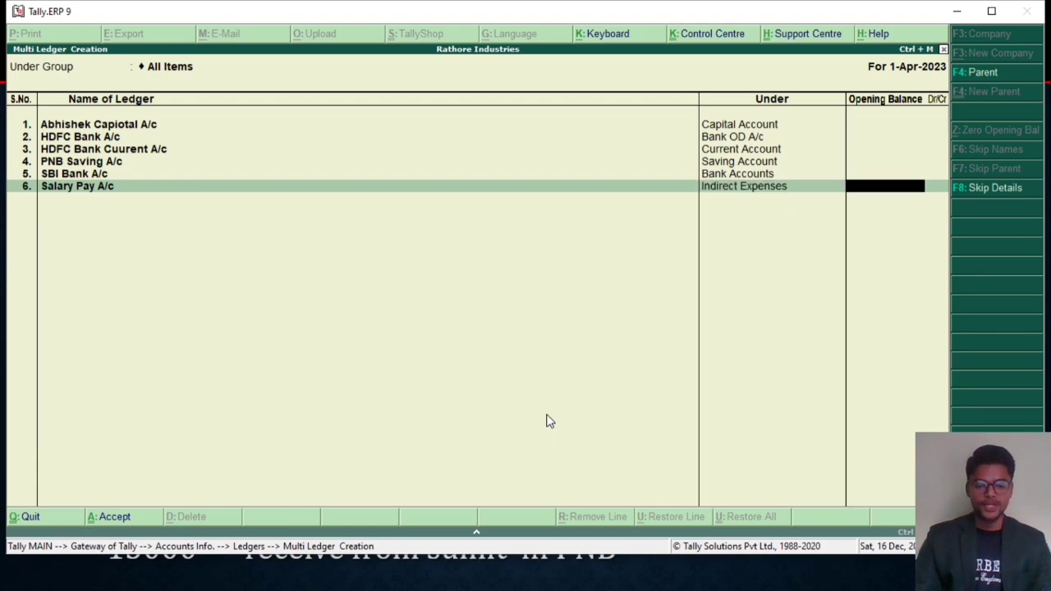
key("Return")
Add a seventh ledger named Light Bill Pay A/c under Indirect Expenses, with no opening balance.
type("Light")
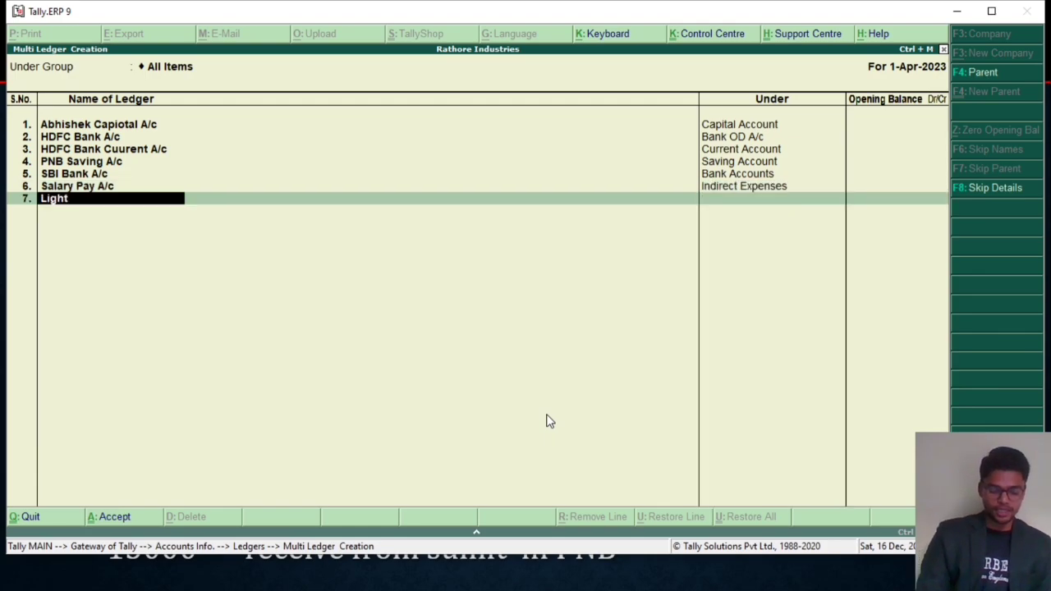
type(" Bill Pay A/c")
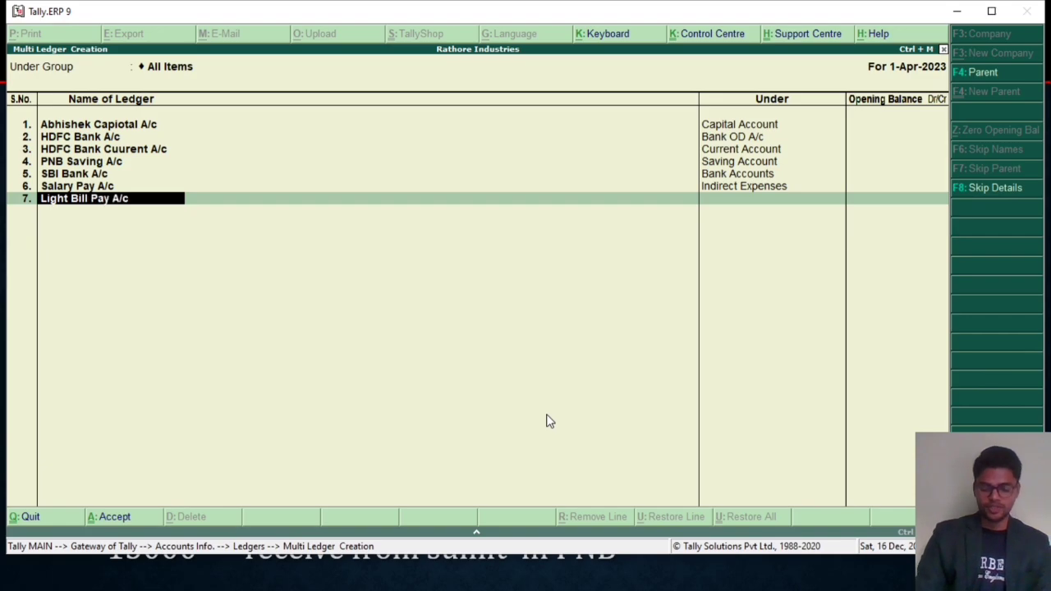
key("Return")
type("Ind")
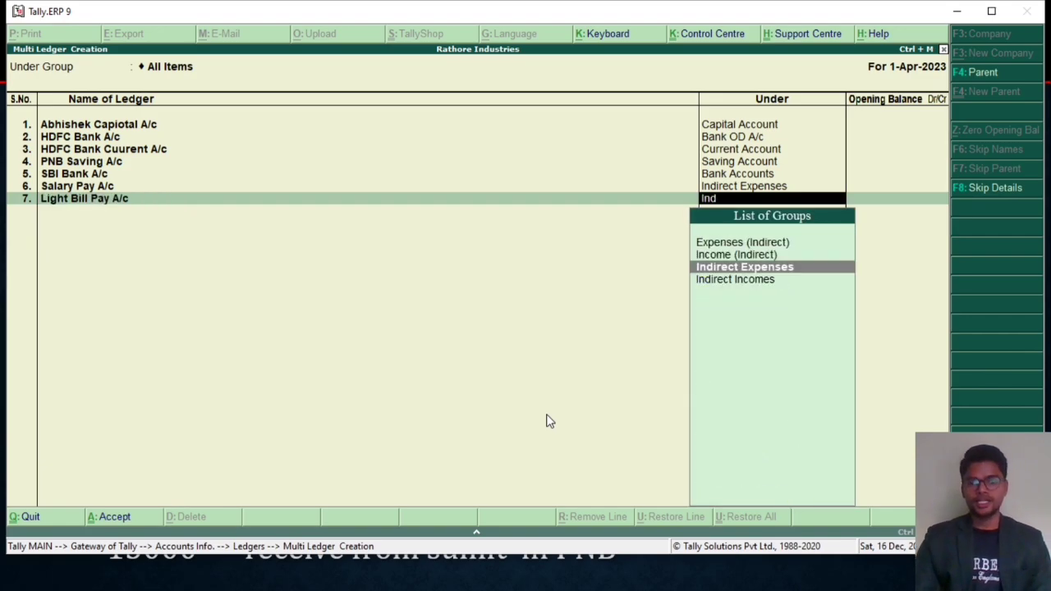
key("Return")
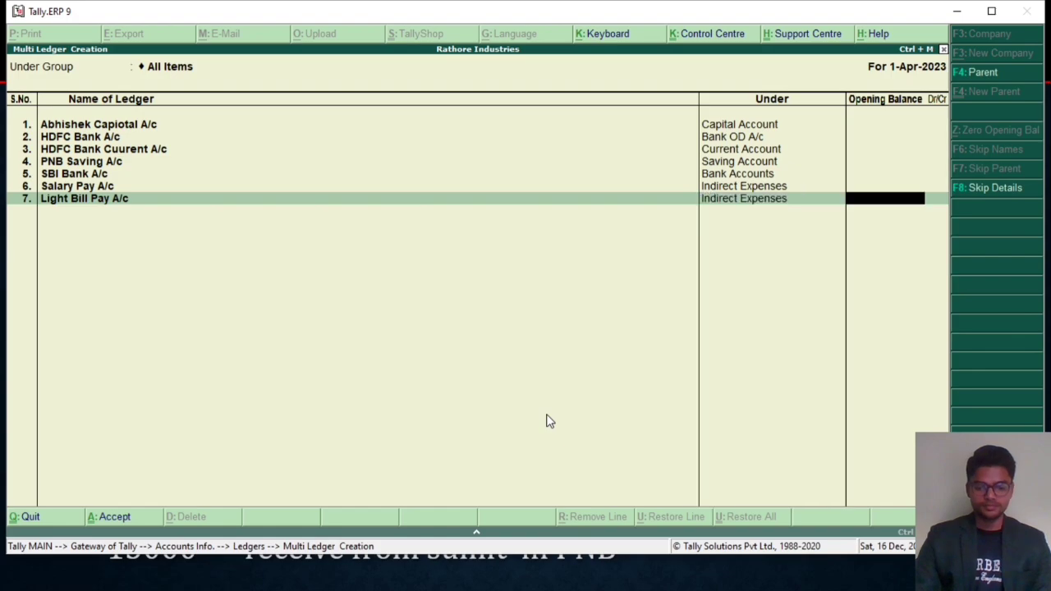
key("Return")
Add an eighth ledger named Building Rent Rec A/c under Indirect Incomes, with no opening balance.
type("Bui")
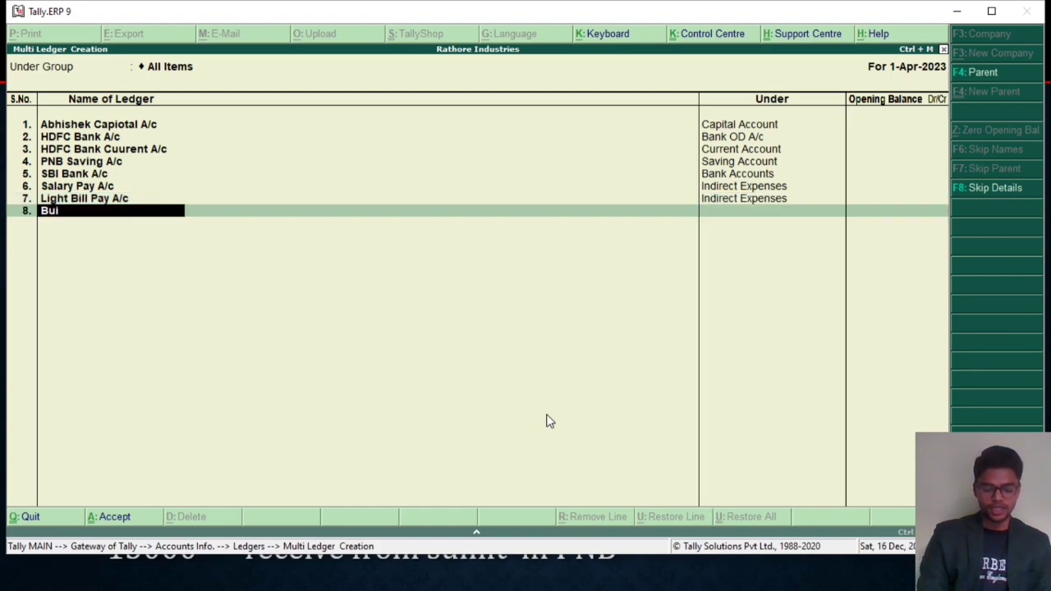
type("lding Rent Rec A/c")
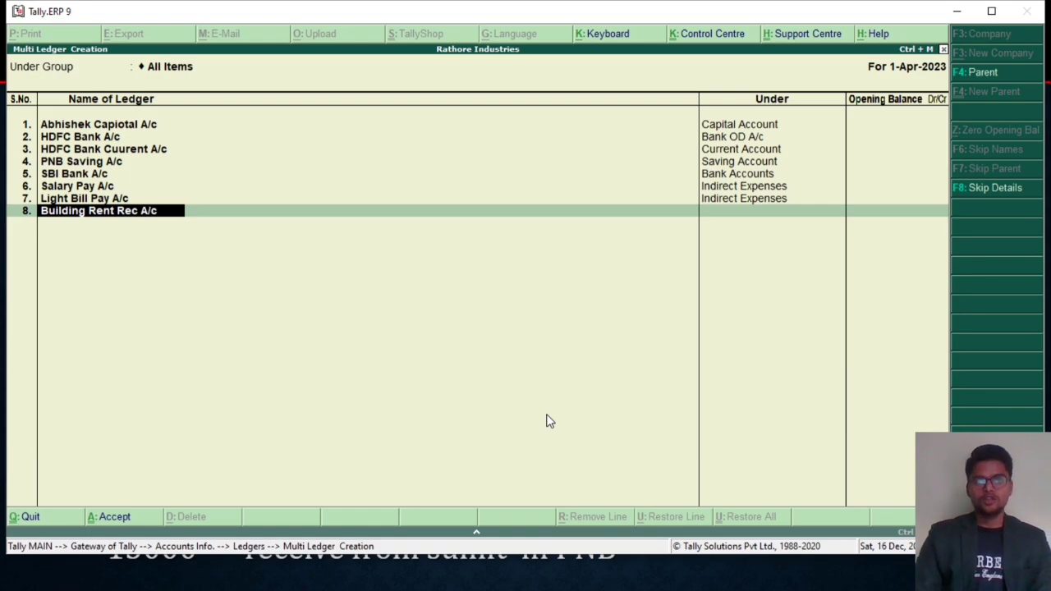
key("Return")
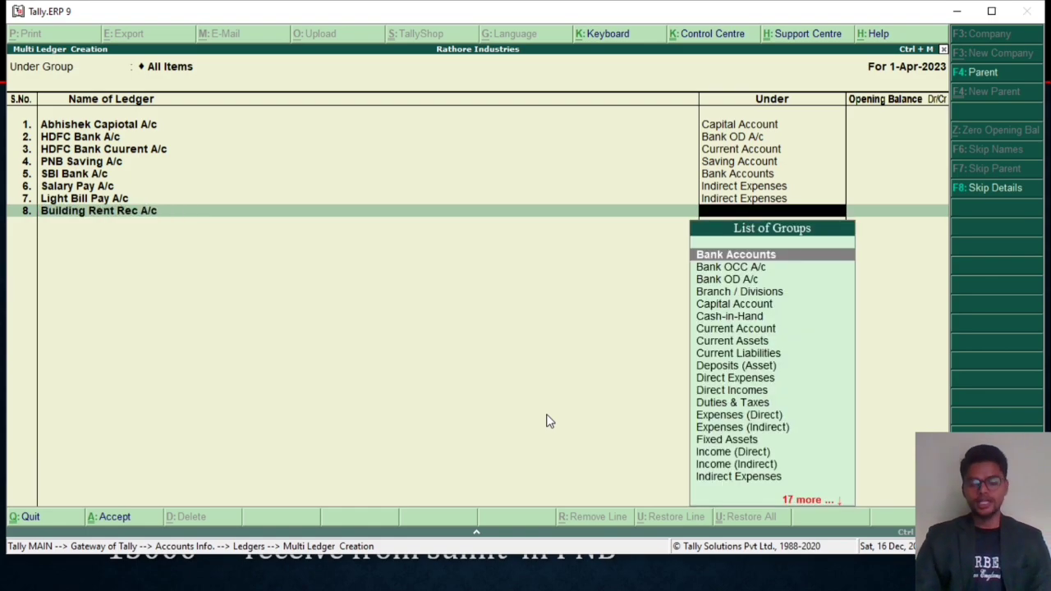
type("Ind")
key("Down")
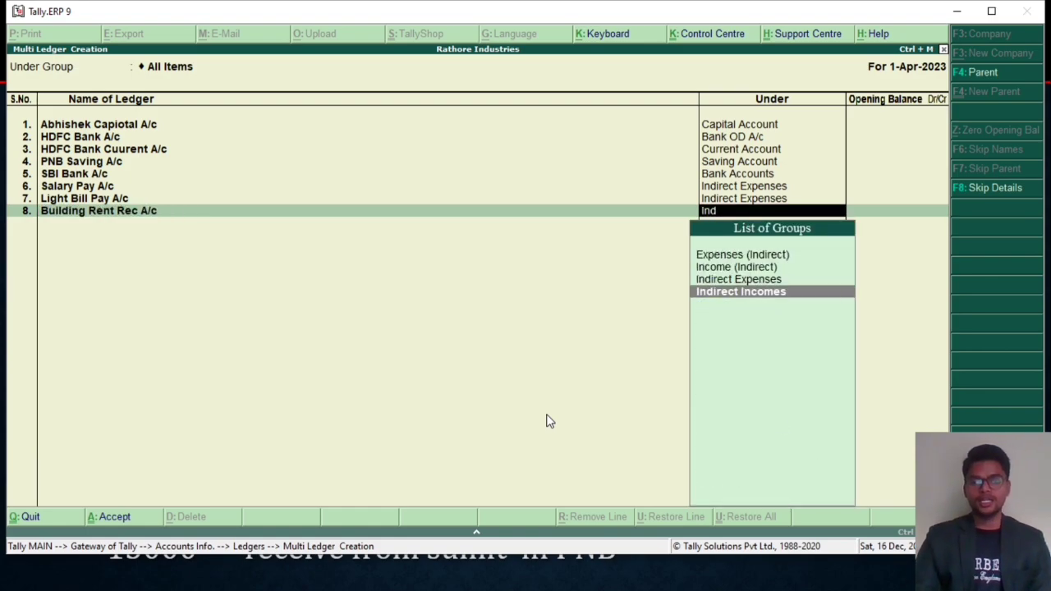
key("Return")
key("Return")
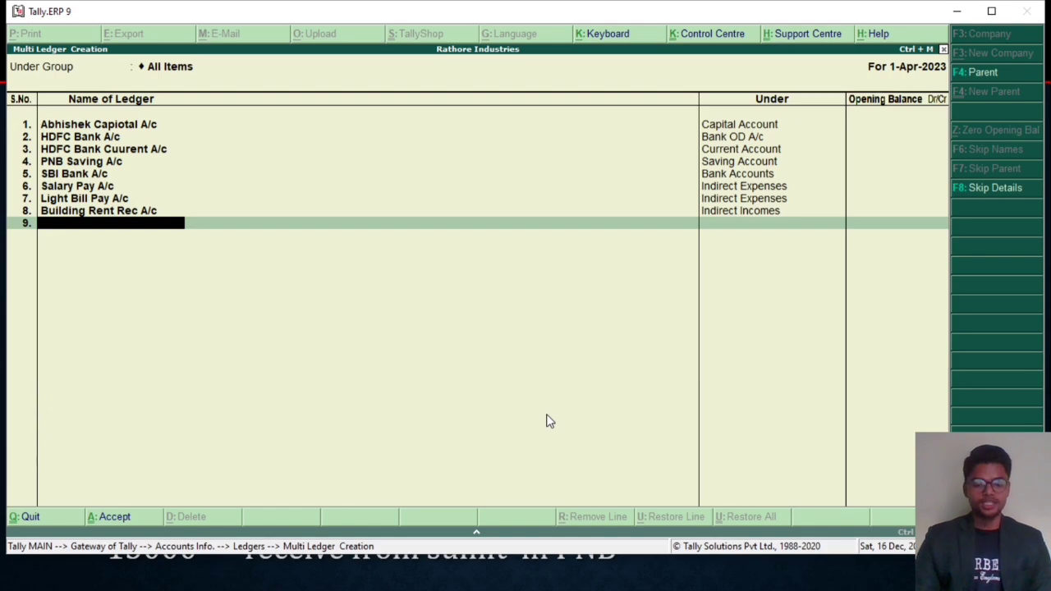
Add a ninth ledger for the individual party's account under Sundry Creditors, with no opening balance, and save all the ledgers.
type("Su")
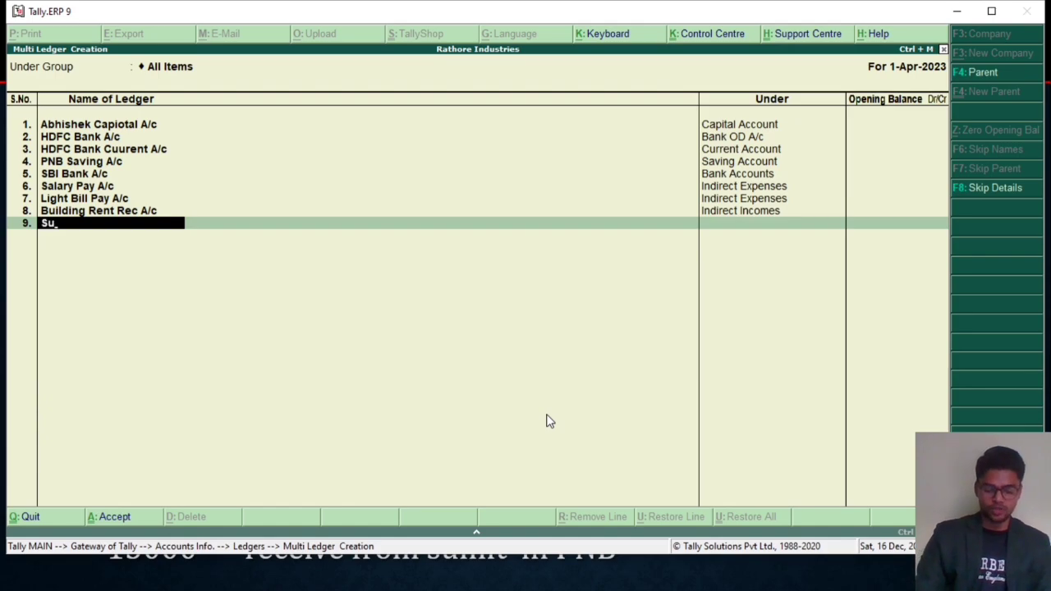
type("mit A/c")
key("Return")
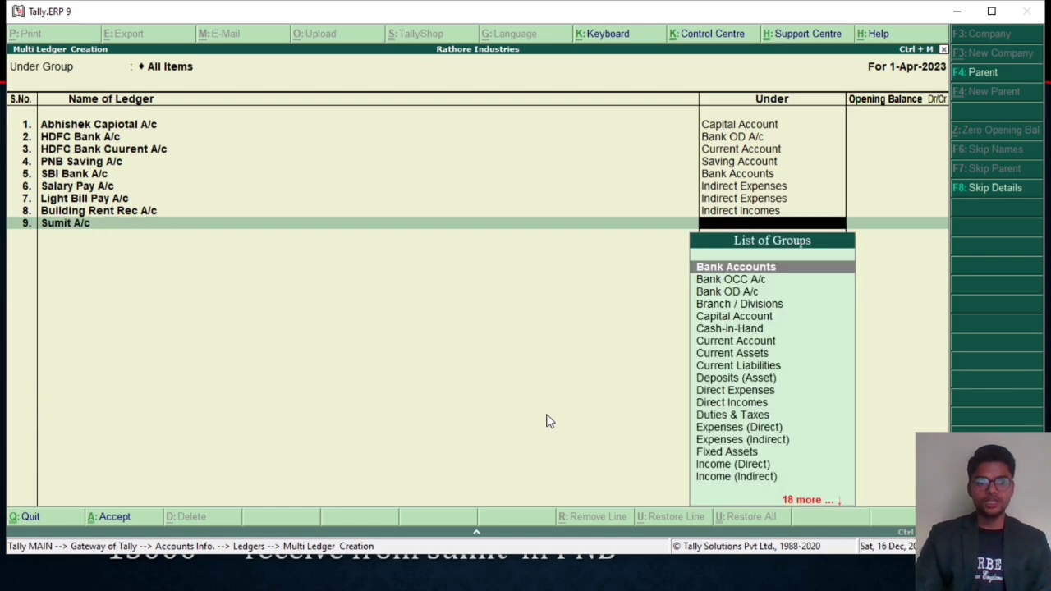
type("Sun")
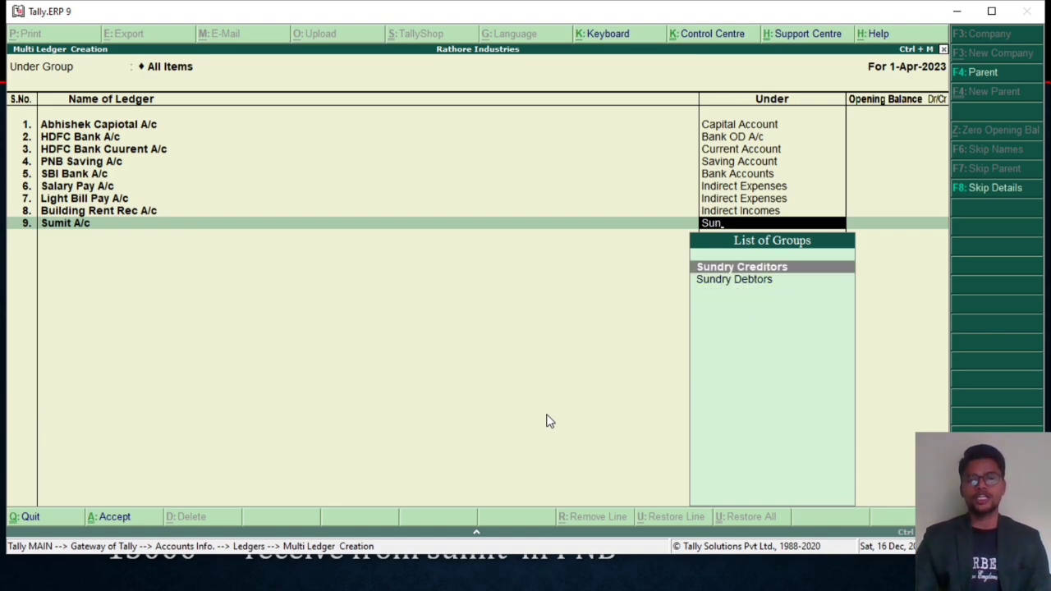
key("Return")
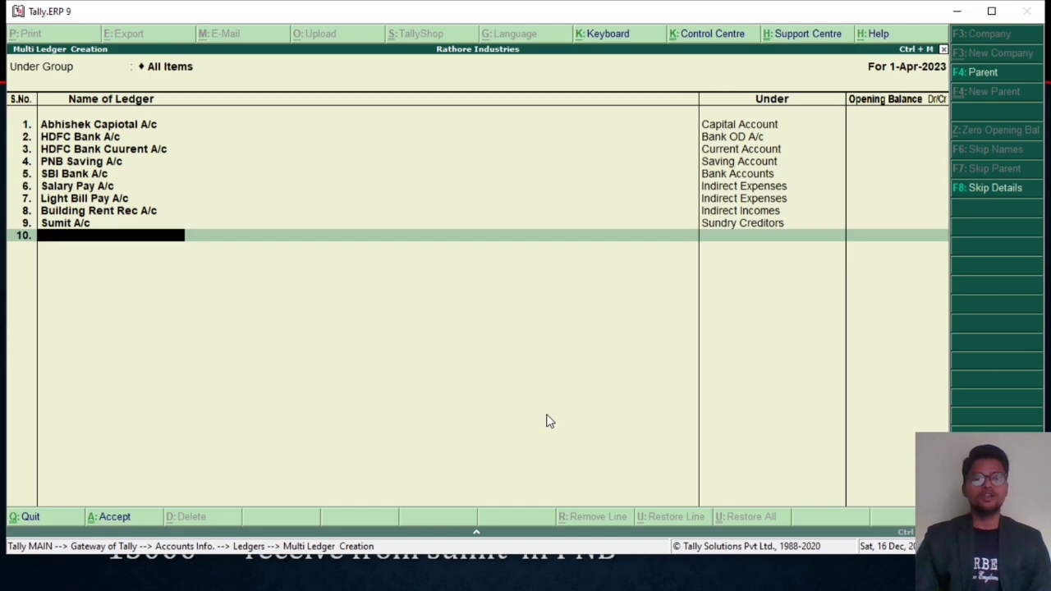
key("Return")
key("Return")
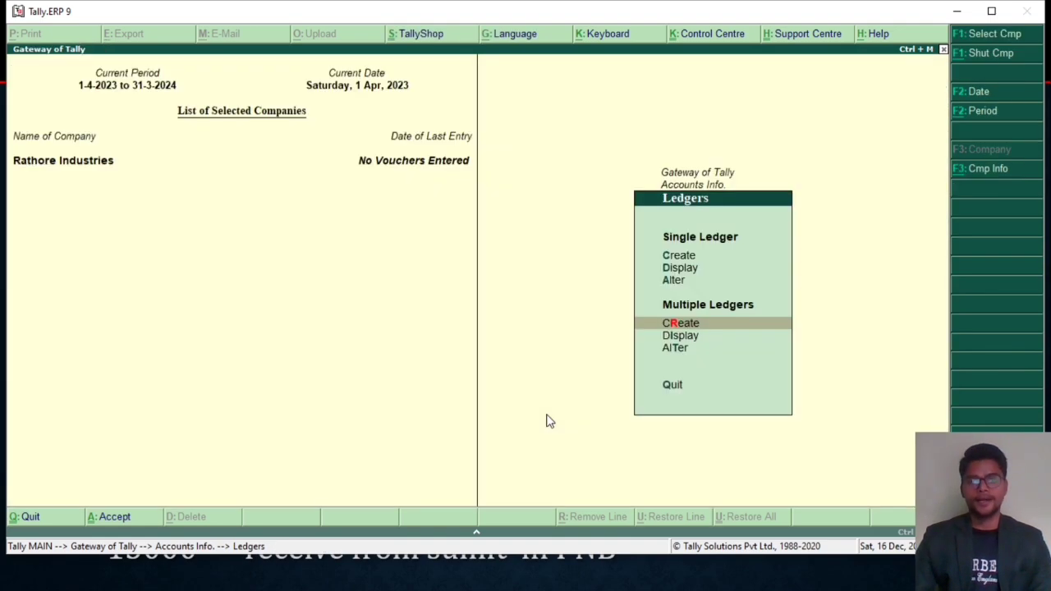
Review the company's full list of ledgers to check that every required account has been created.
key("Up")
key("Up")
key("Return")
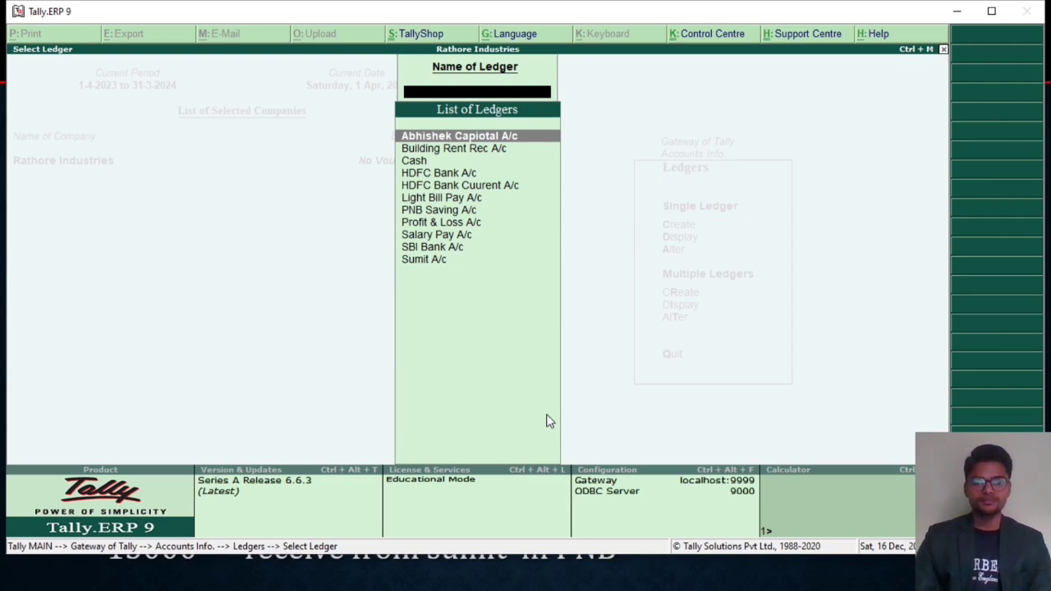
key("Down")
key("Down")
key("Down")
key("Down")
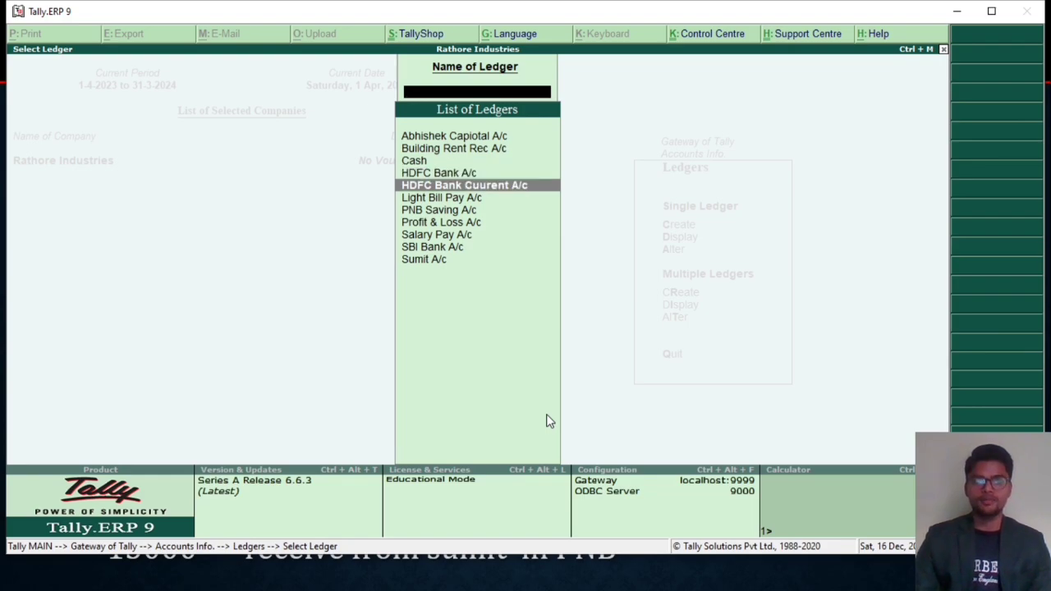
key("Down")
key("Down")
key("Down")
key("Down")
key("Down")
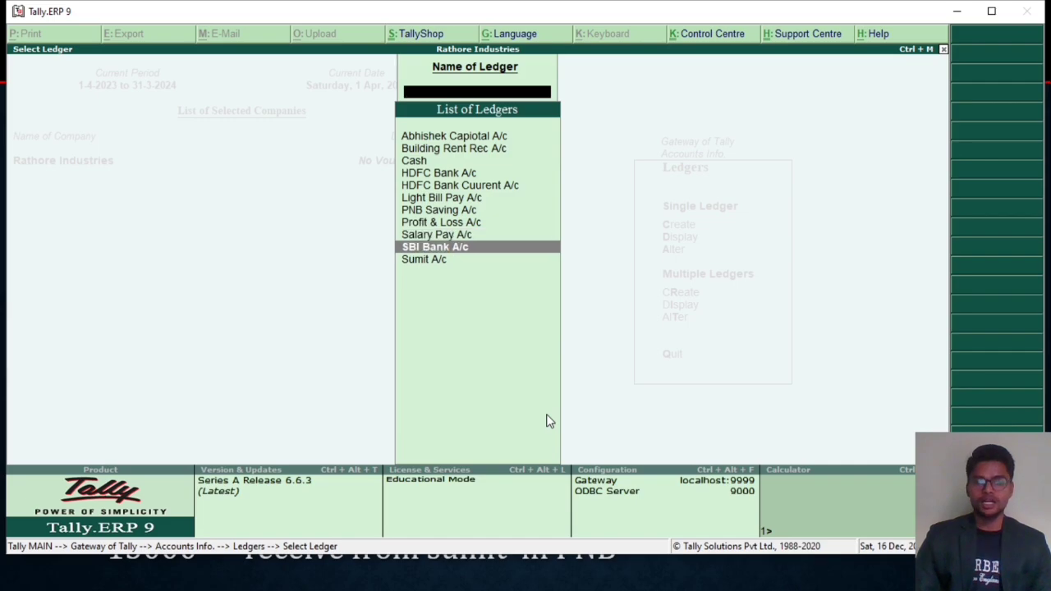
key("Down")
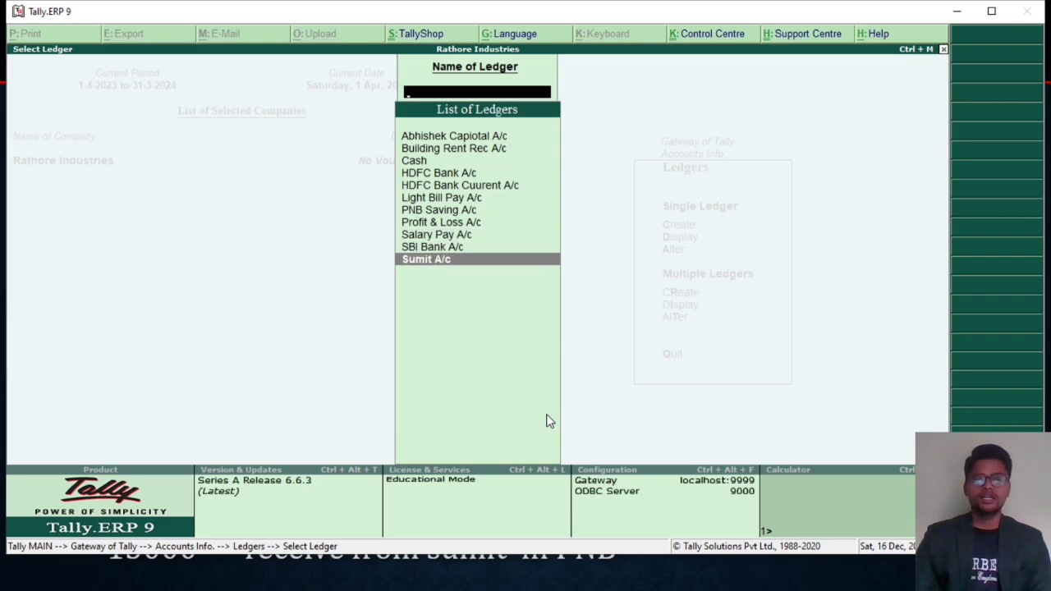
key("Escape")
key("Escape")
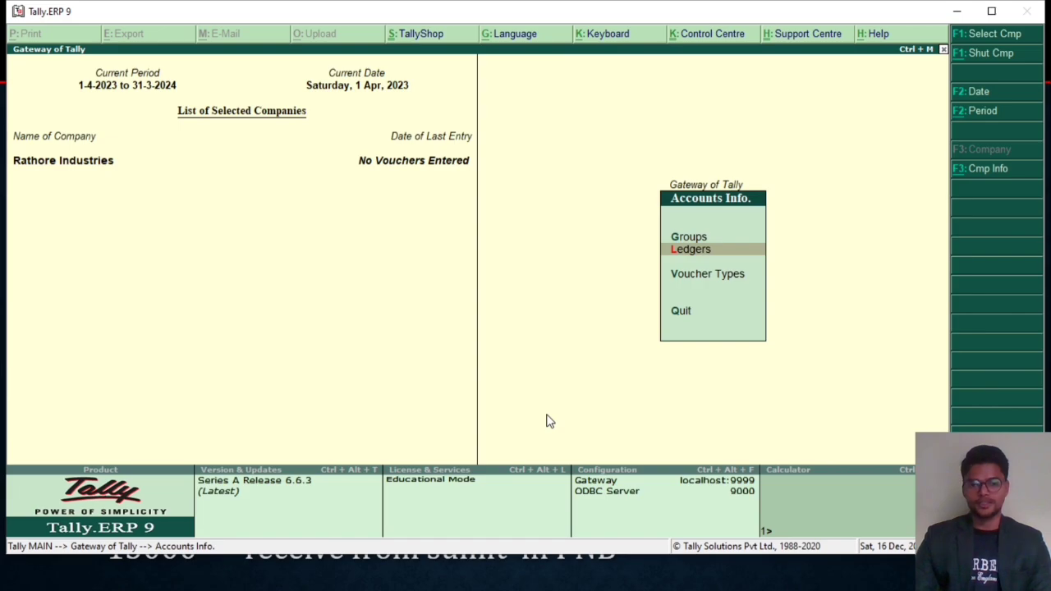
Start a receipt voucher with Cash as the receiving account.
key("Escape")
key("Down")
key("Down")
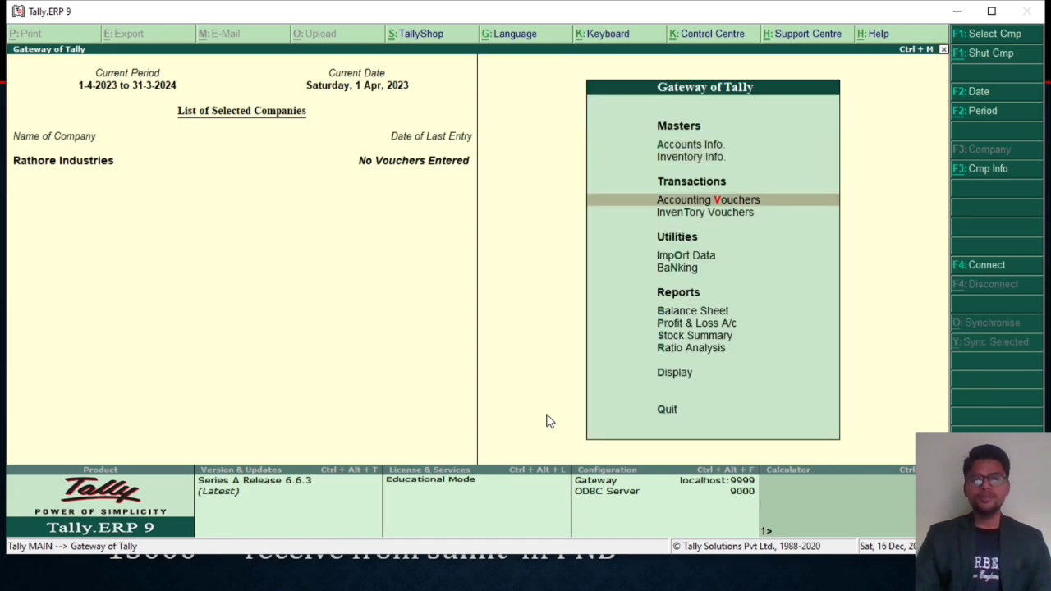
key("Return")
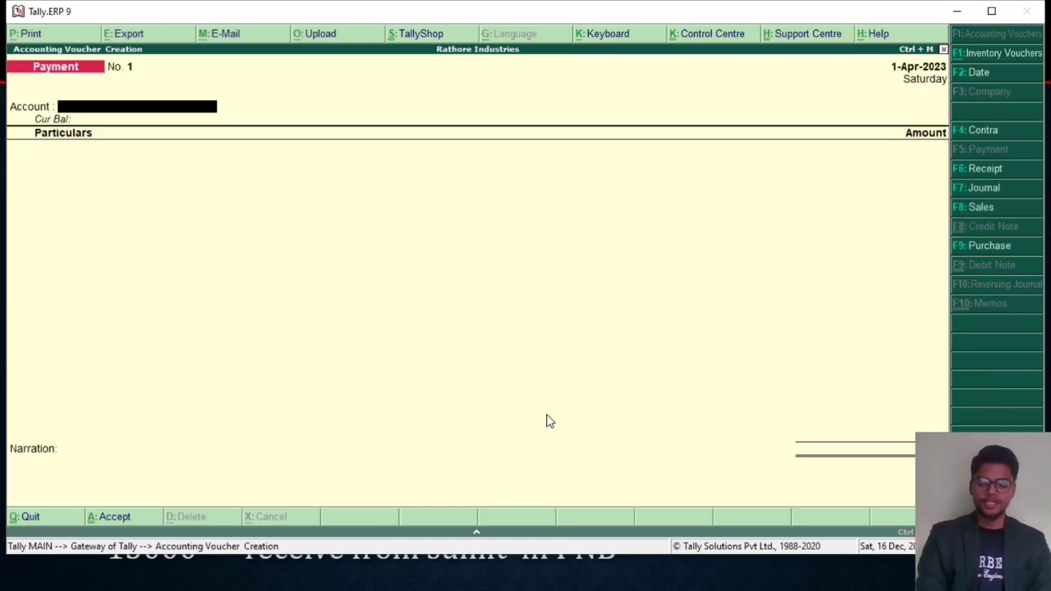
key("F6")
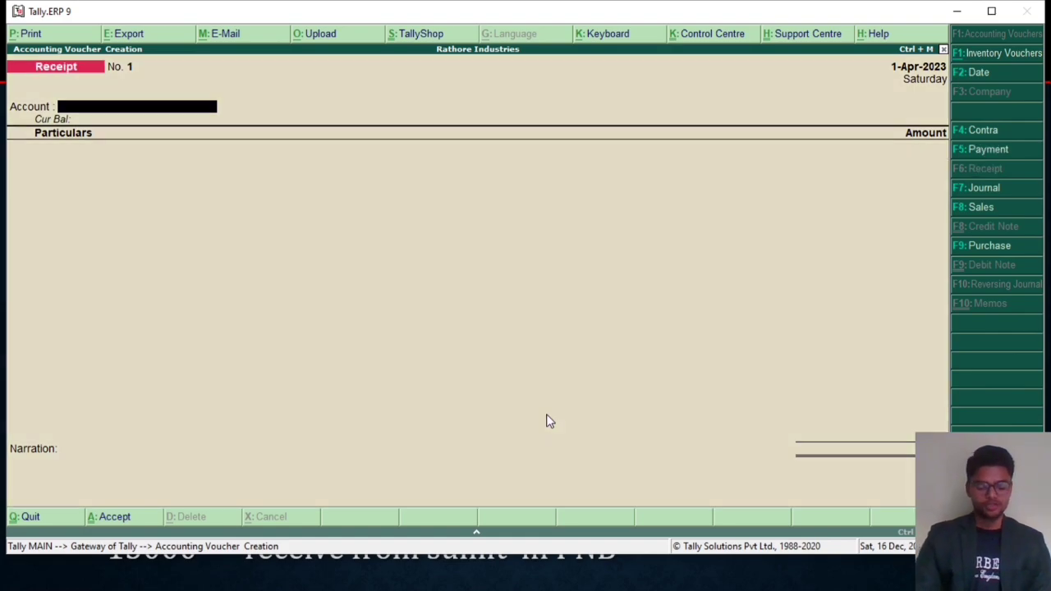
type("Ca")
key("Return")
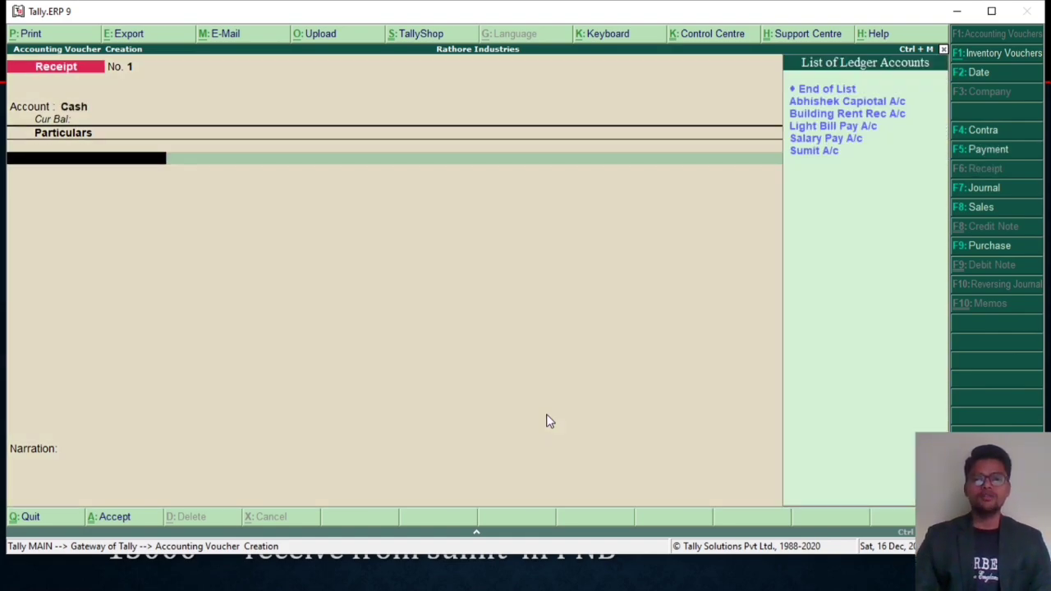
Credit the owner's capital ledger with 2000000 in the receipt, leave the narration blank, and save the voucher.
key("Down")
key("Down")
key("Down")
key("Up")
key("Up")
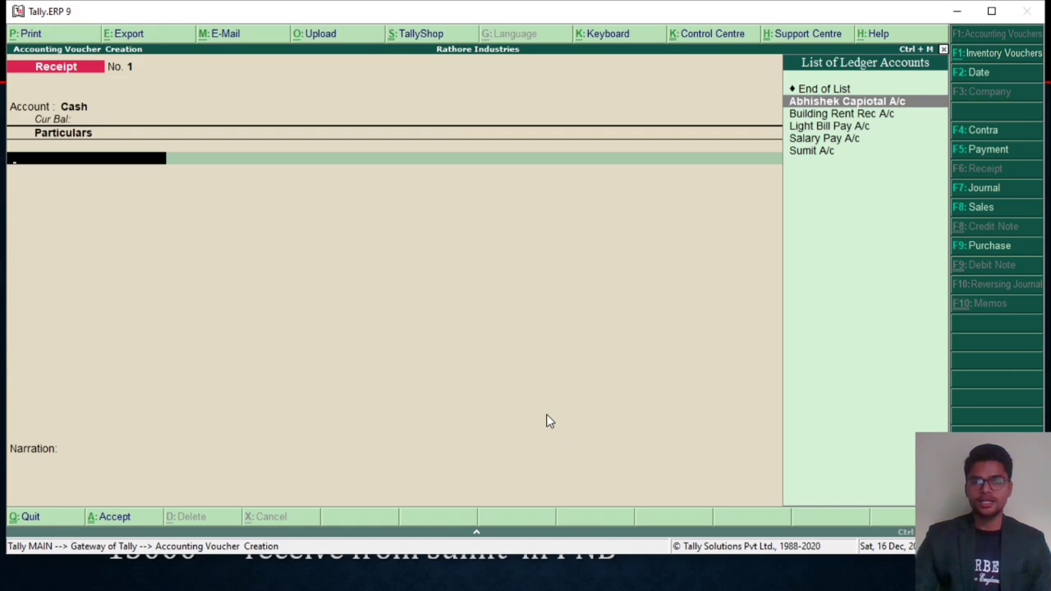
key("Return")
type("2000000")
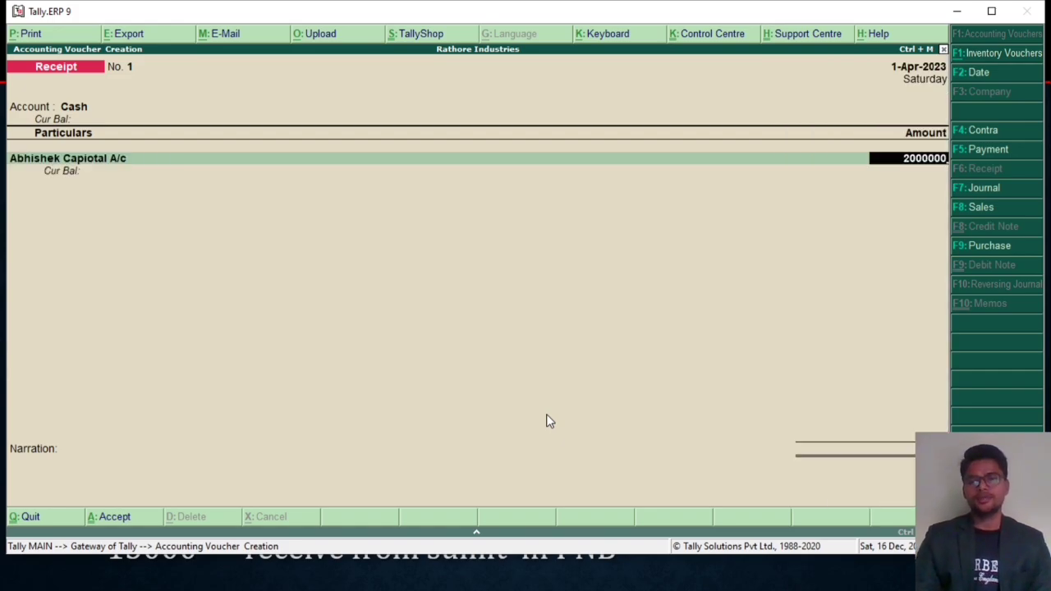
key("Return")
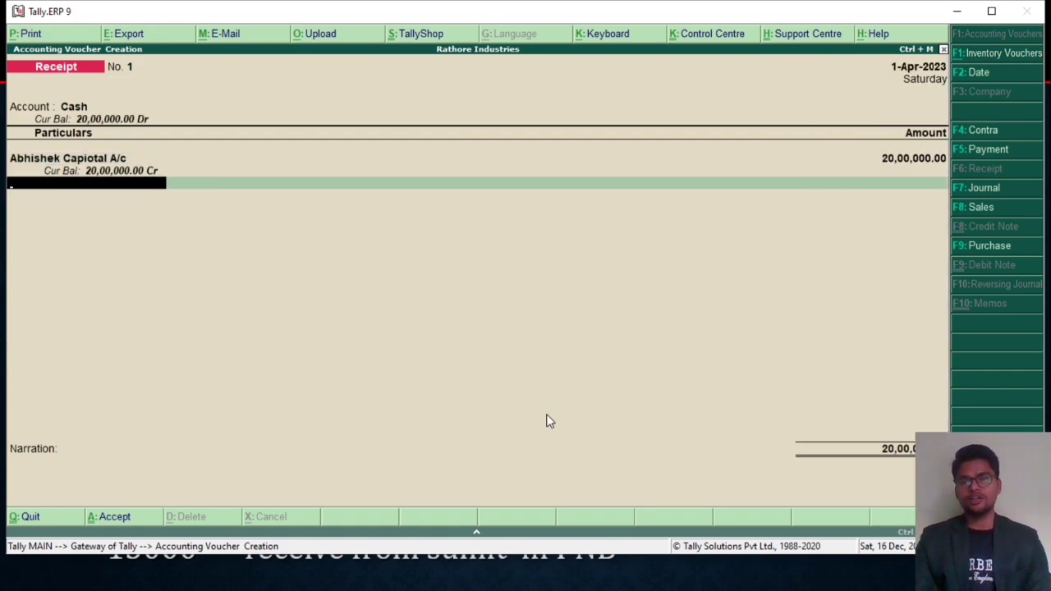
key("Return")
key("Return")
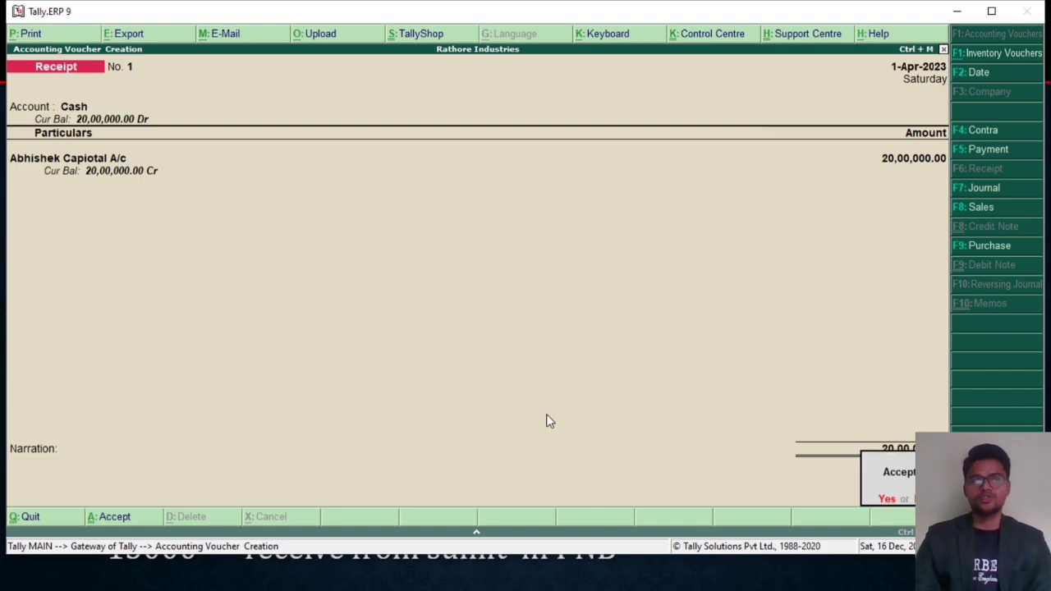
key("Return")
key("Escape")
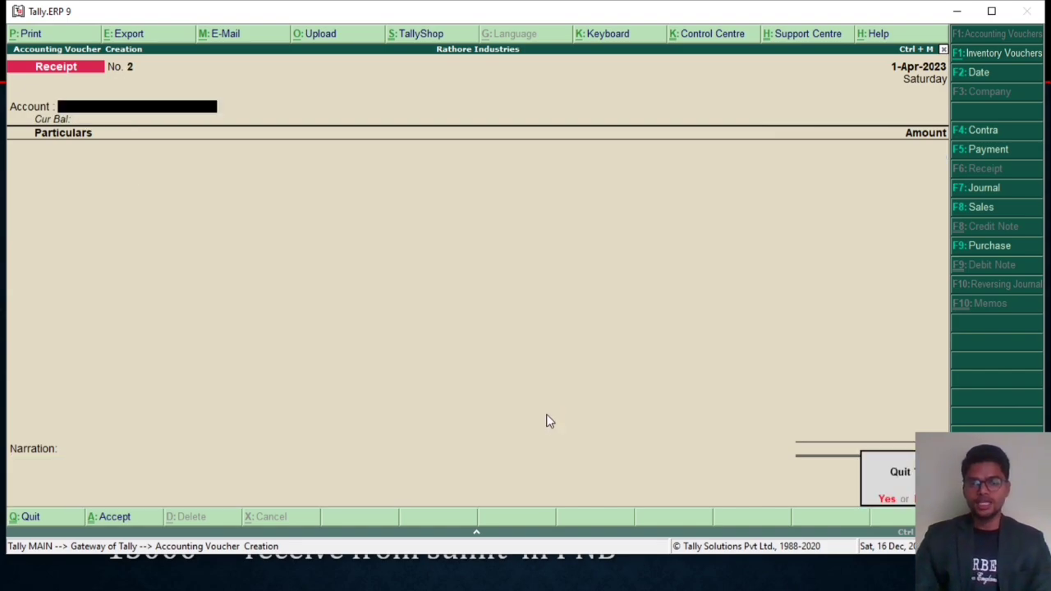
key("Return")
Examine the detailed trial balance for the capital and cash-in-hand balances.
key("Up")
key("Up")
key("Up")
key("Up")
key("Up")
key("Down")
key("Return")
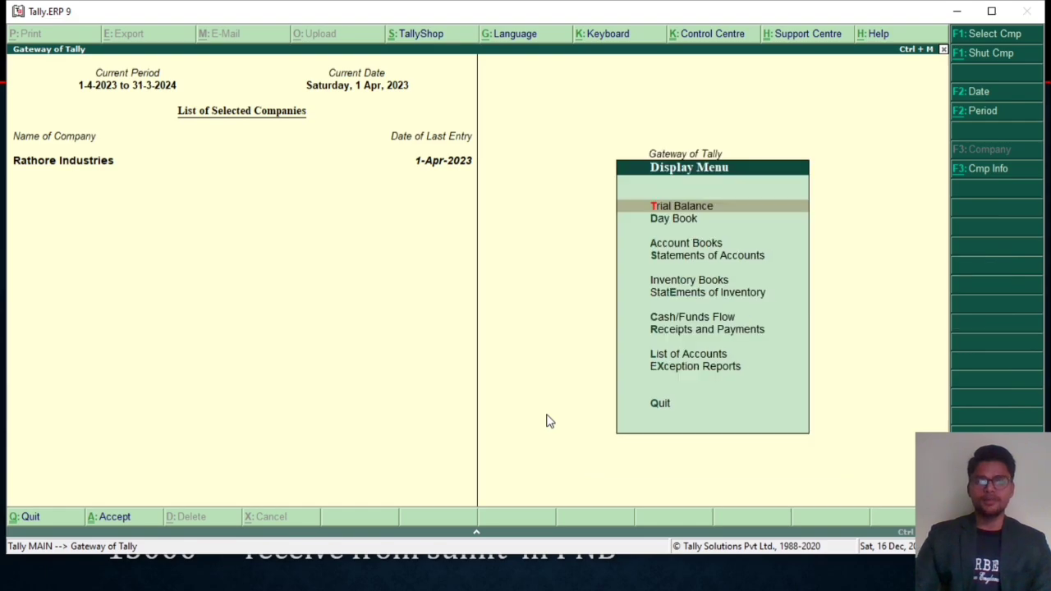
key("Return")
key("alt+F1")
key("Down")
key("Down")
key("Down")
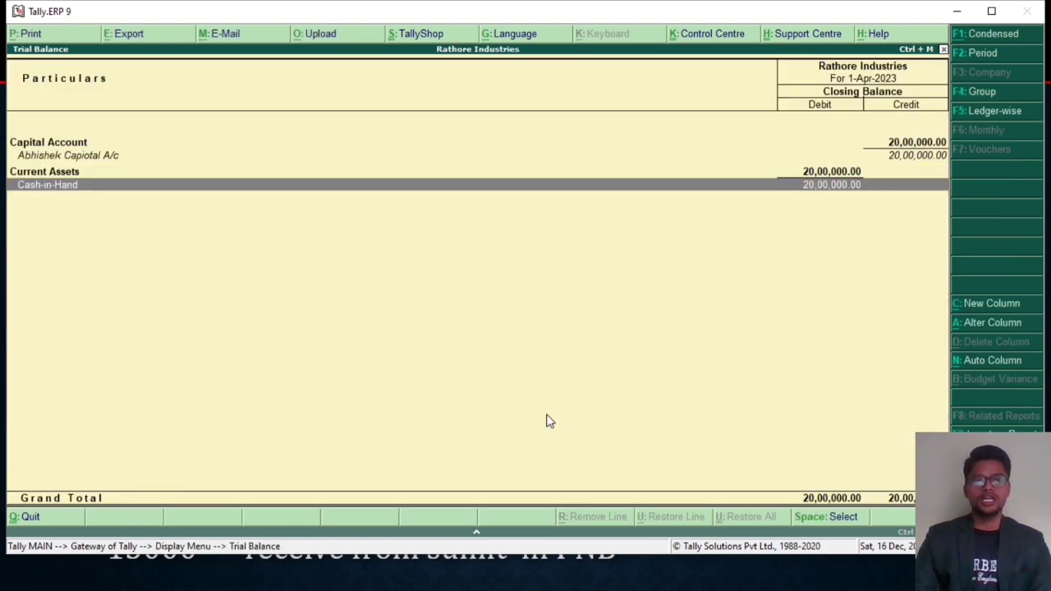
key("Escape")
key("Escape")
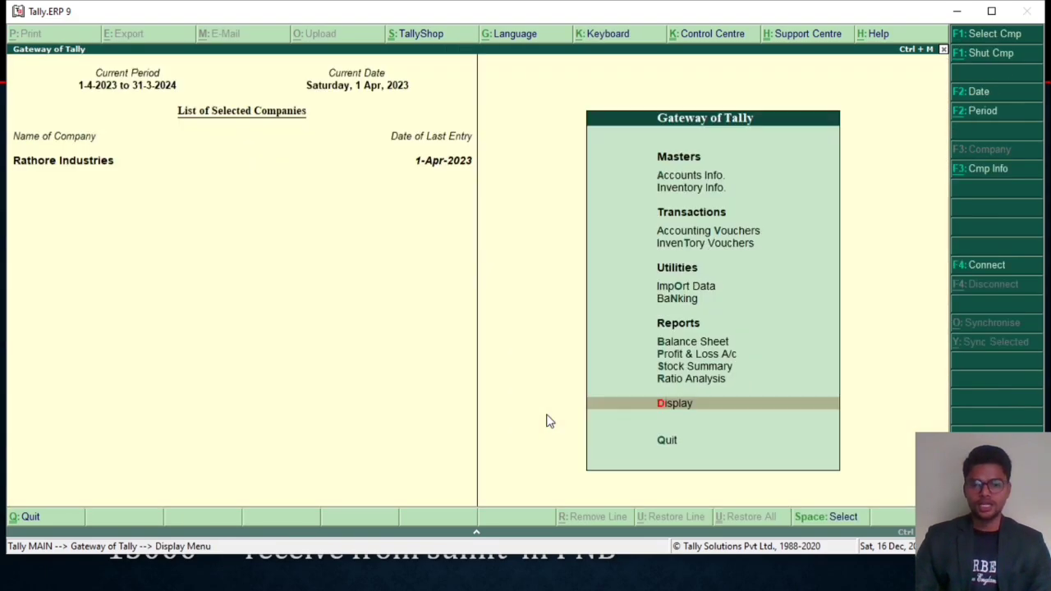
key("Escape")
key("n")
Start a contra voucher with Cash as the receiving account.
key("Up")
key("Up")
key("Up")
key("Up")
key("Up")
key("Up")
key("Up")
key("Up")
key("Up")
key("Up")
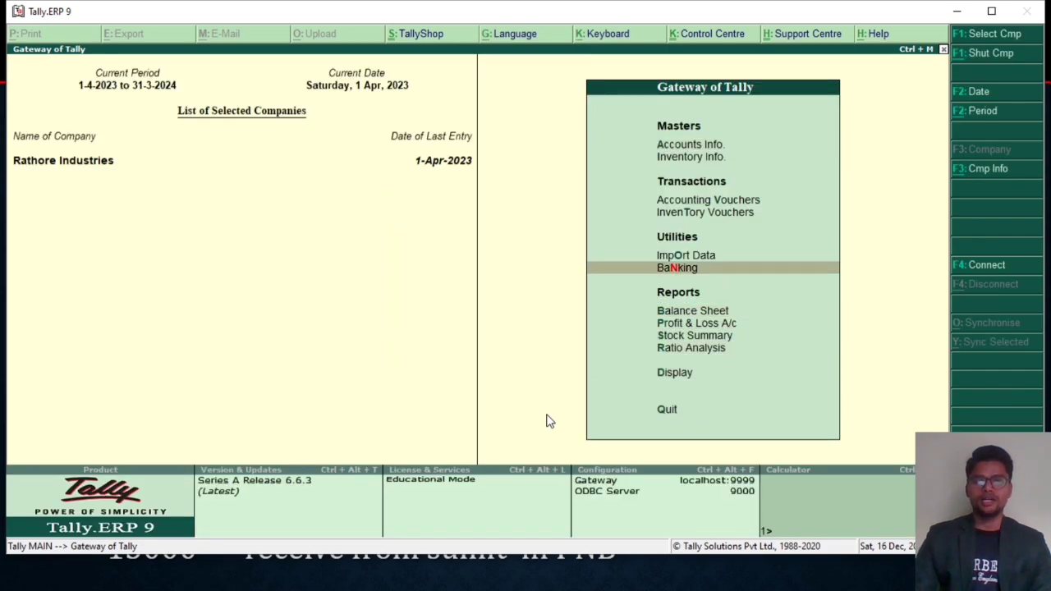
key("Return")
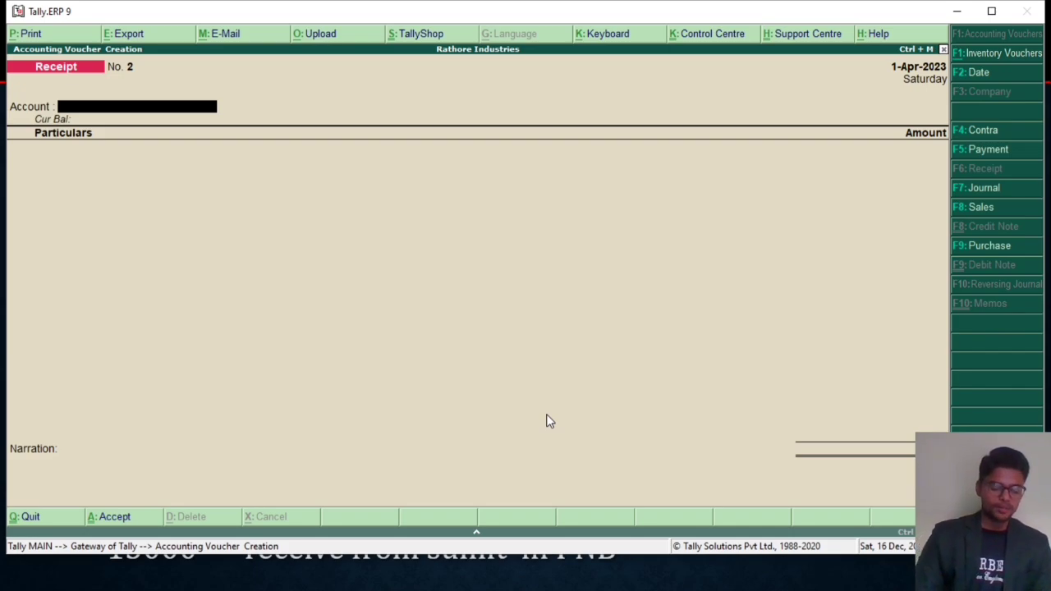
key("F4")
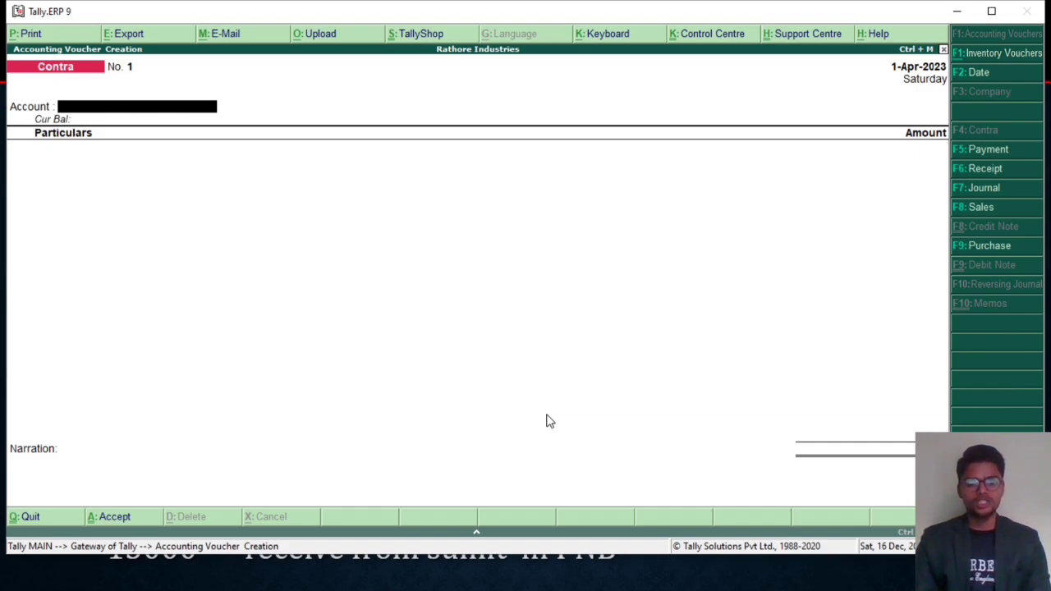
key("space")
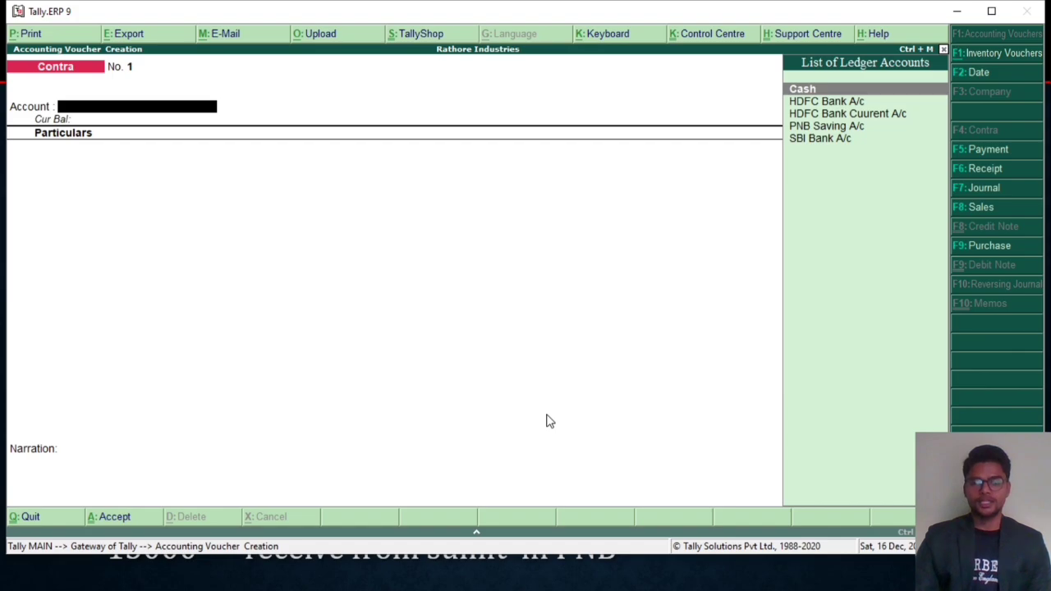
key("Return")
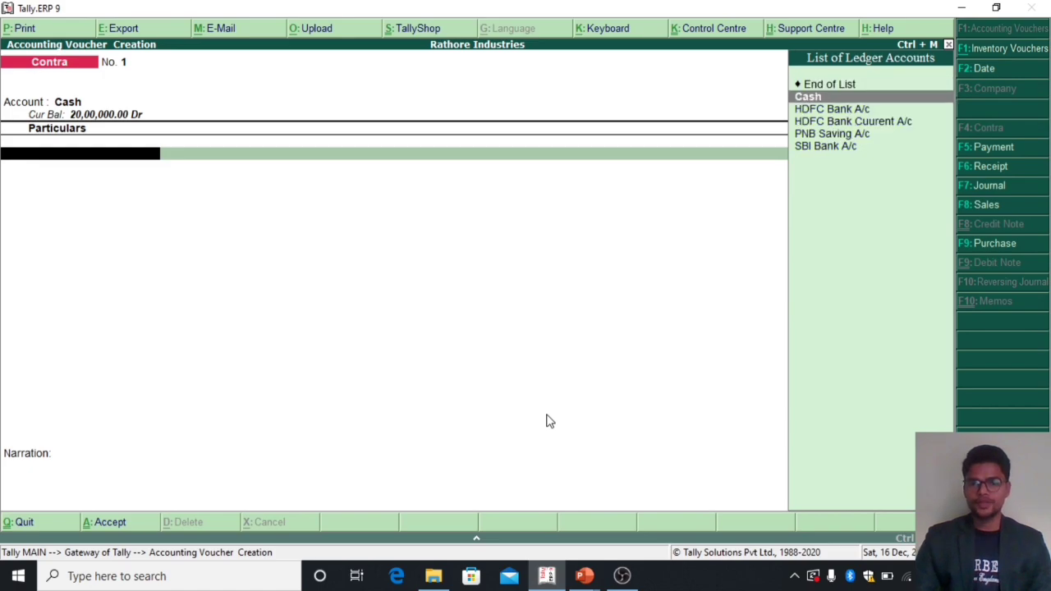
Credit HDFC Bank A/c with 50000 as a cheque transaction, leave the instrument number and narration blank, and save the contra voucher.
key("Down")
key("Return")
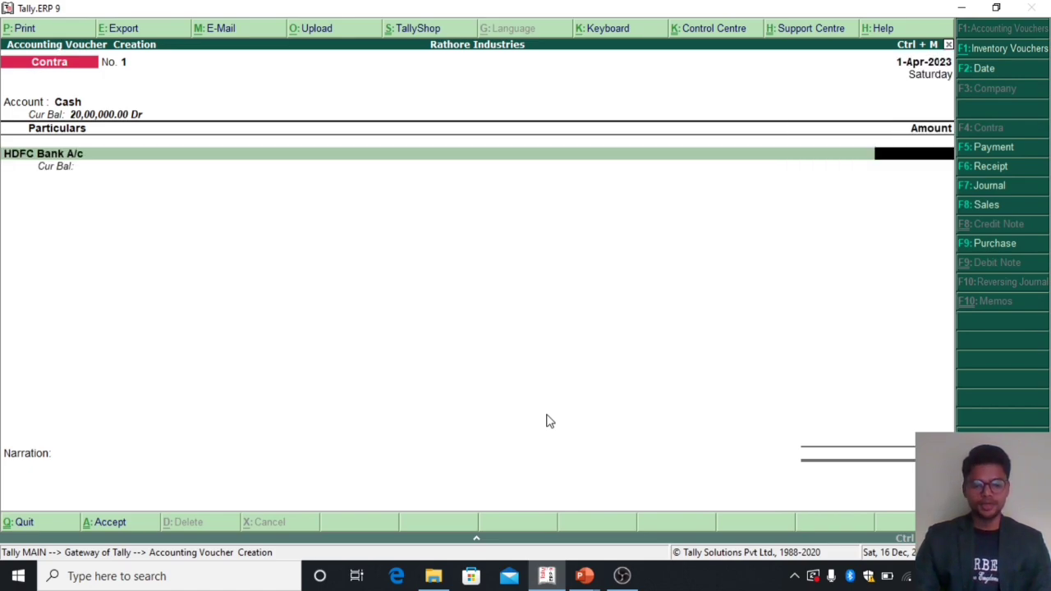
type("50000")
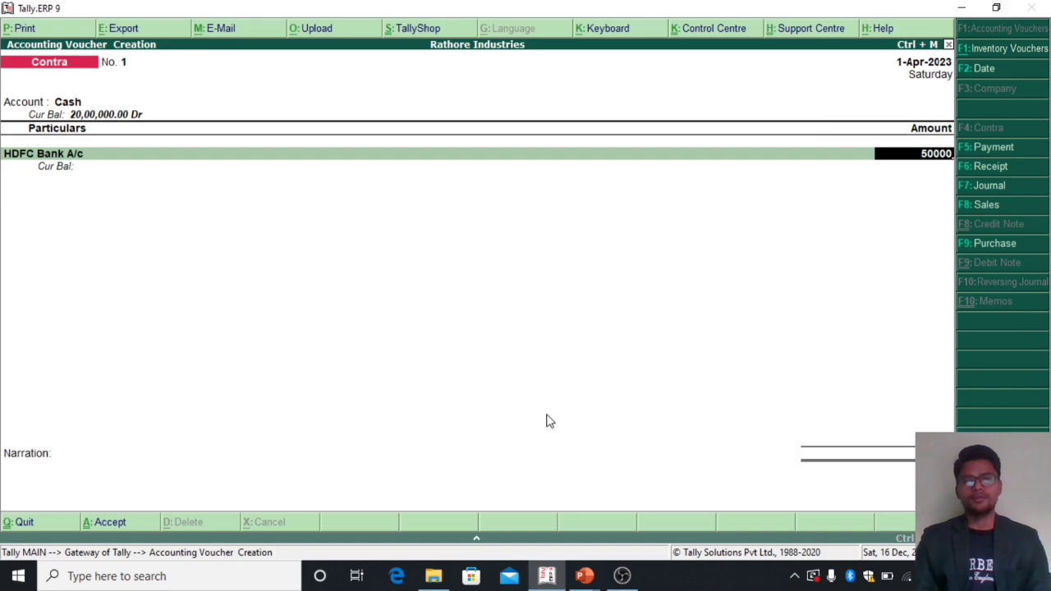
key("Return")
key("Return")
key("Return")
key("Return")
key("Return")
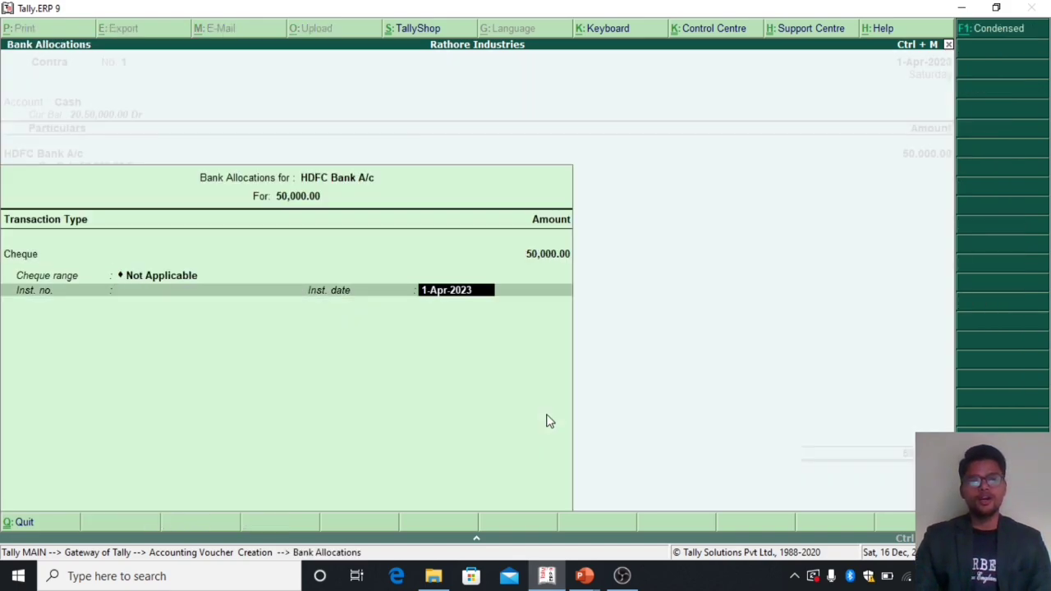
key("Return")
key("Return")
key("Return")
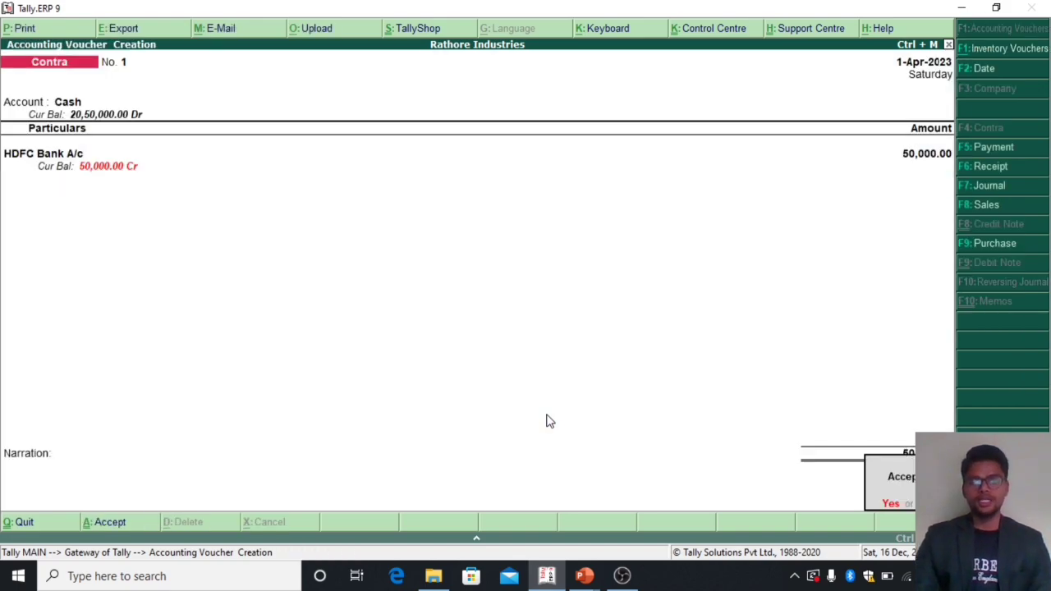
key("Return")
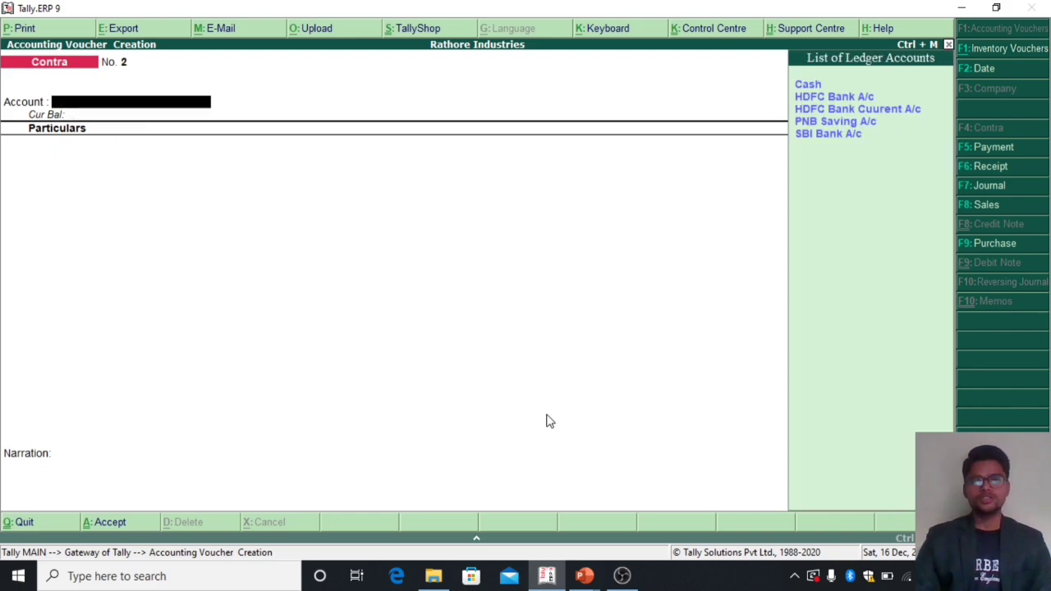
In a new contra voucher, choose HDFC Bank Cuurent A/c as the receiving account and credit Cash with 200000.
key("Down")
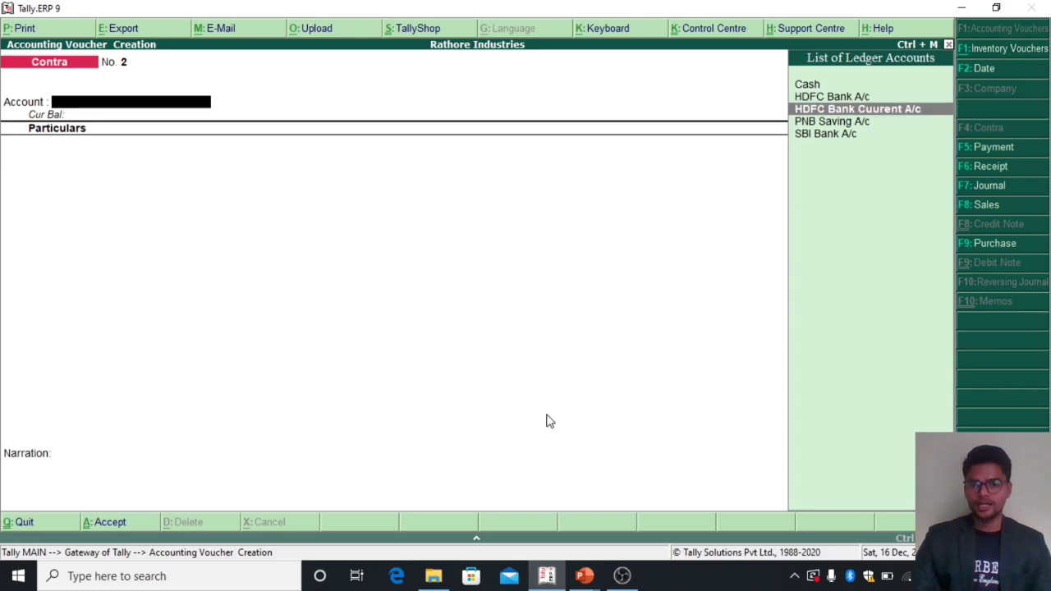
key("Return")
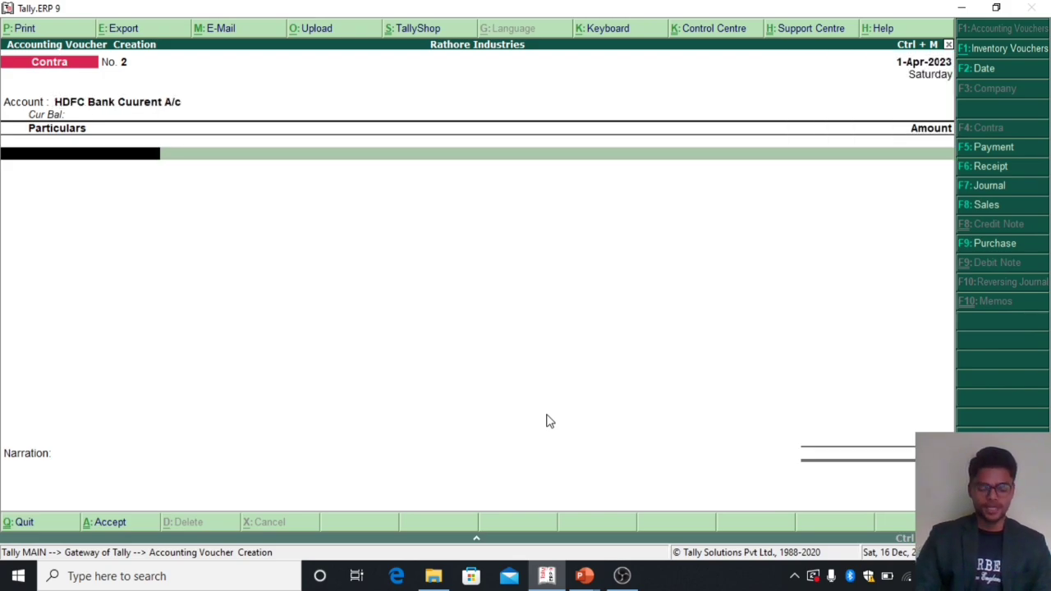
type("Ca")
key("Return")
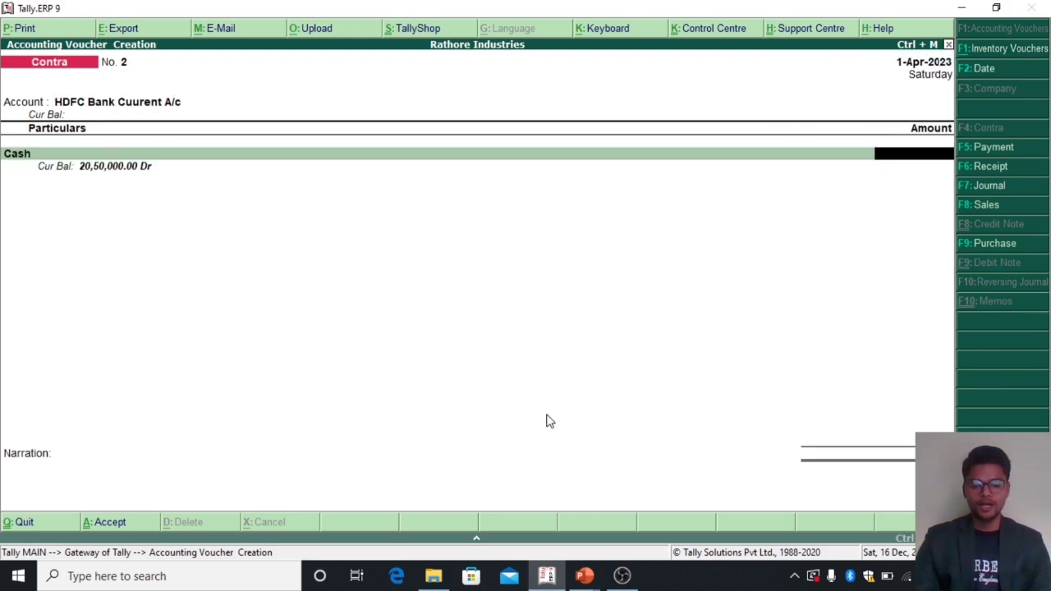
type("200000")
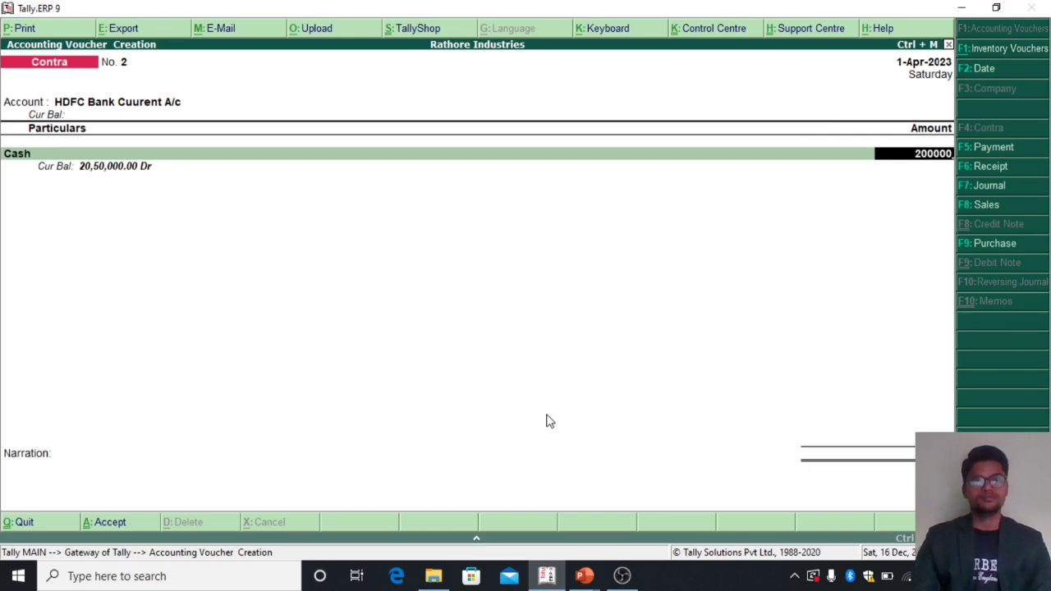
key("Return")
key("Return")
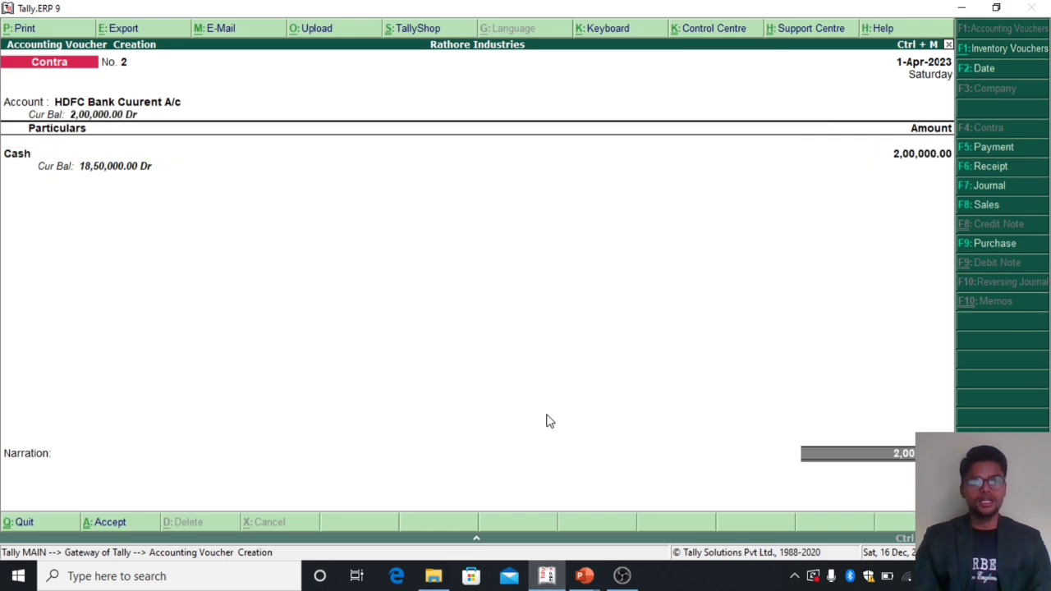
Keep the default Cash bank allocation for HDFC Bank Cuurent A/c, leave the denominations and narration blank, and save the voucher.
key("Return")
key("Return")
key("Return")
key("Return")
key("Return")
key("Return")
key("Return")
key("Return")
key("Return")
key("Return")
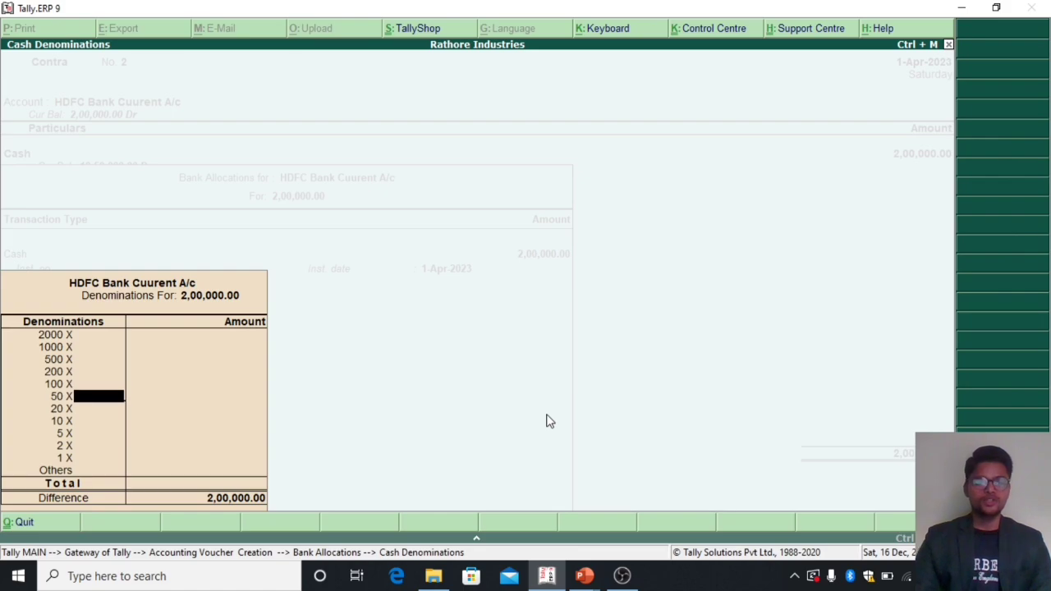
key("Return")
key("Return")
key("Return")
key("Return")
key("Return")
key("Return")
key("Return")
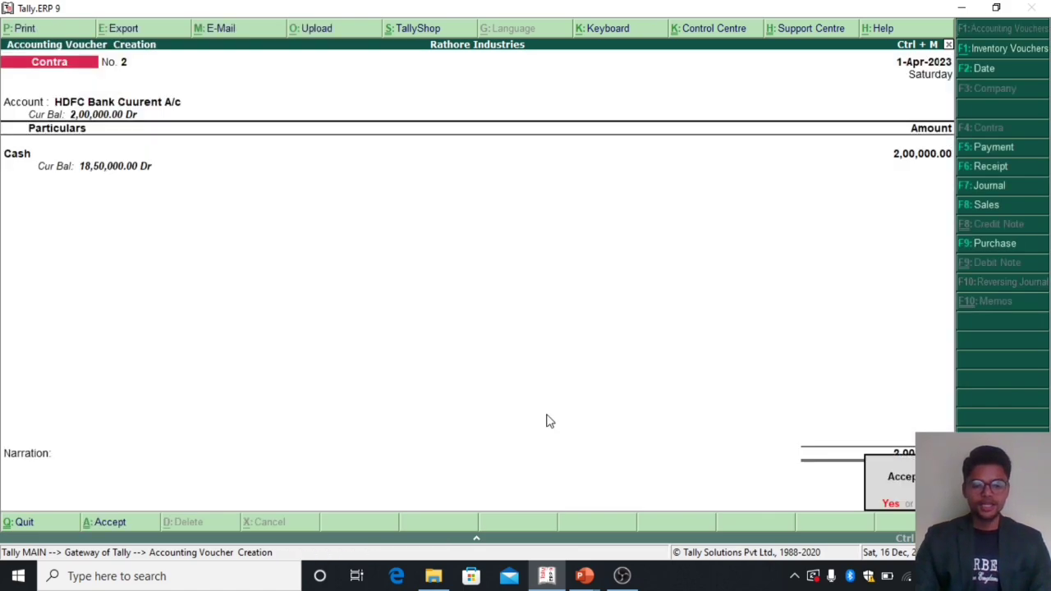
key("Return")
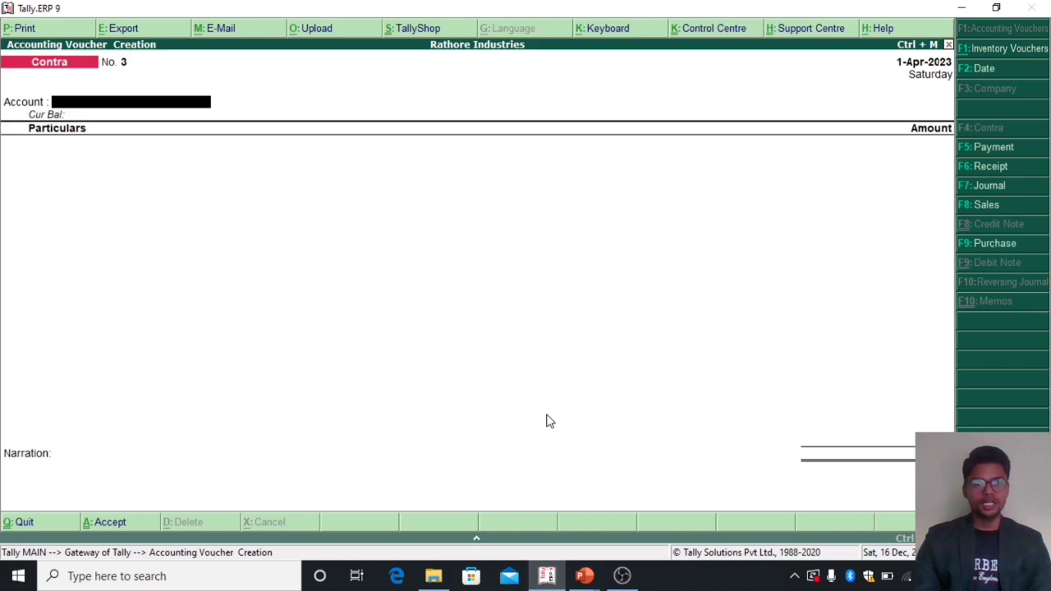
In a new contra voucher, choose PNB Saving A/c as the receiving account and credit Cash with 400000.
type("P")
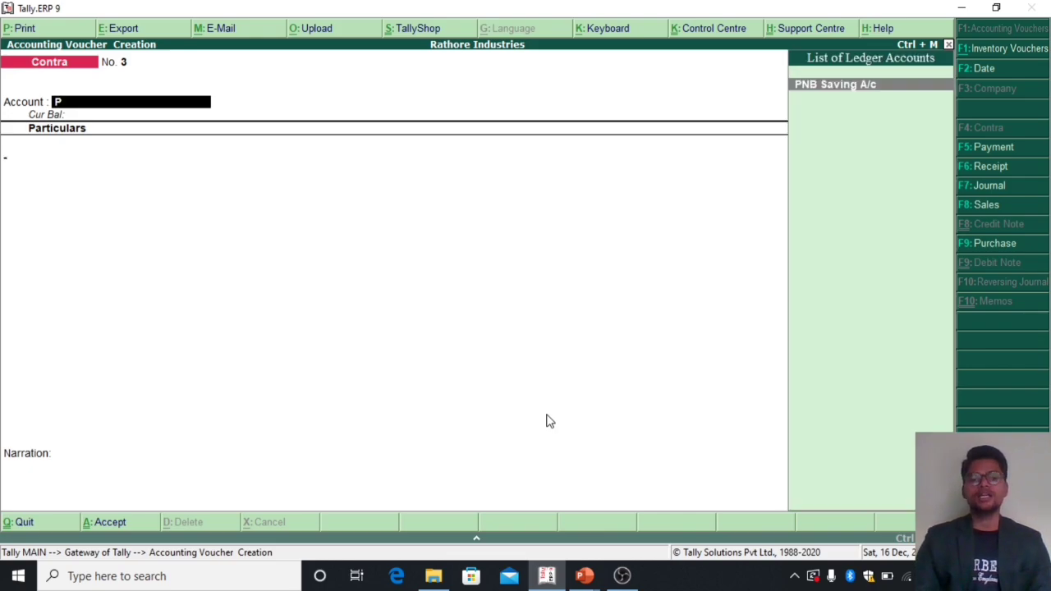
key("Return")
type("Ca")
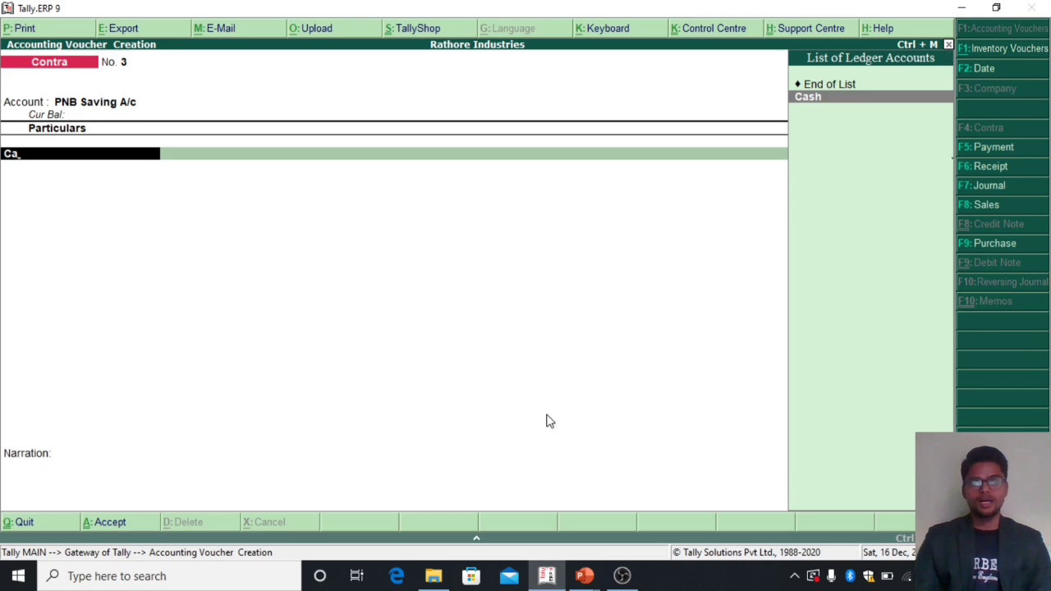
key("Return")
type("400000")
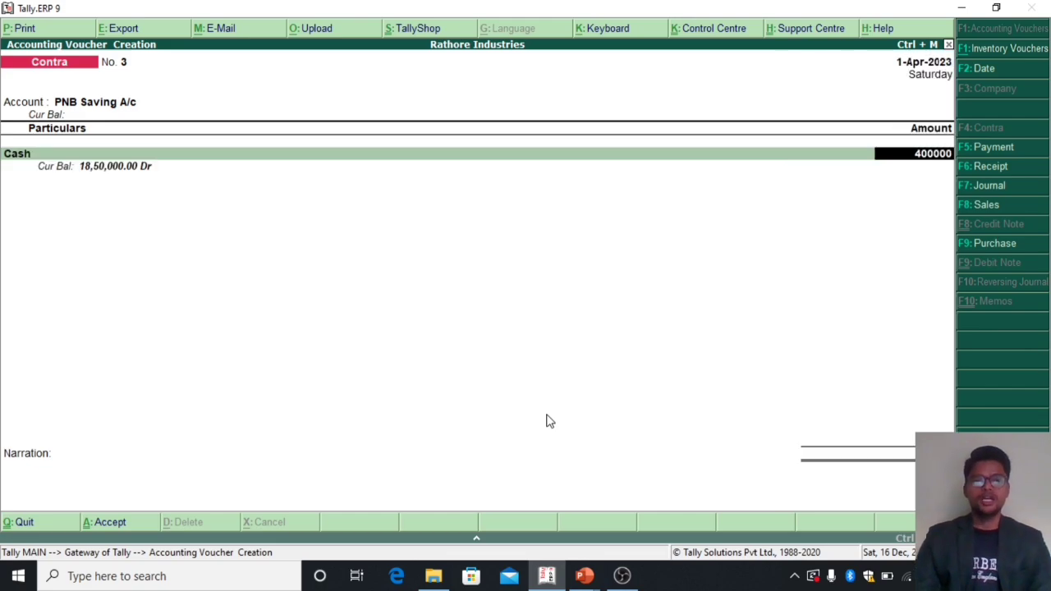
key("Return")
key("Return")
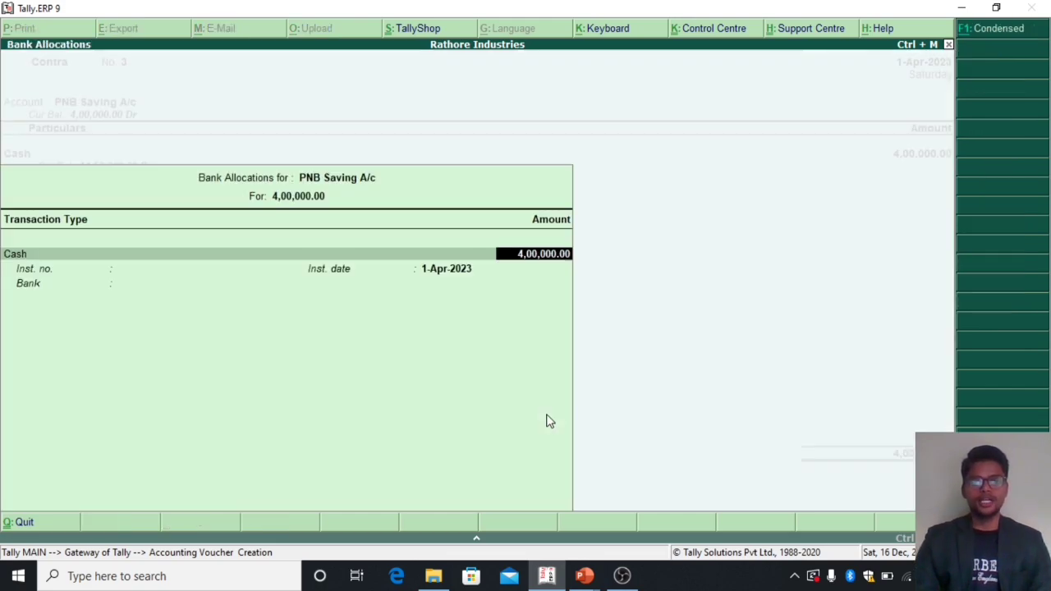
Keep the default Cash bank allocation for PNB Saving A/c, leave the denominations and narration blank, and save the voucher.
key("Return")
key("Return")
key("Return")
key("Return")
key("Return")
key("Return")
key("Return")
key("Return")
key("Return")
key("Return")
key("Return")
key("Return")
key("Return")
key("Return")
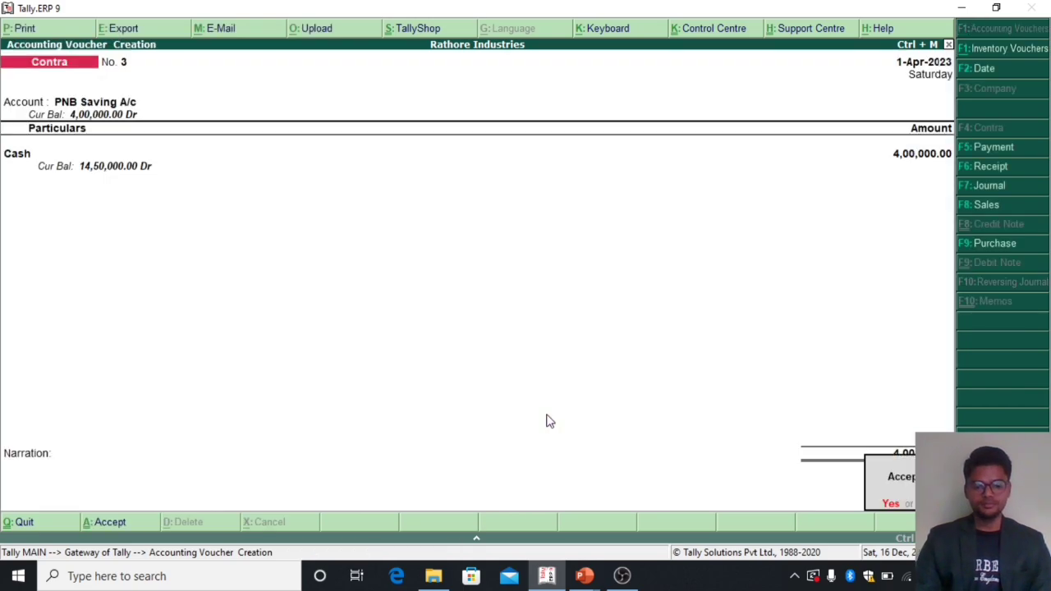
key("Return")
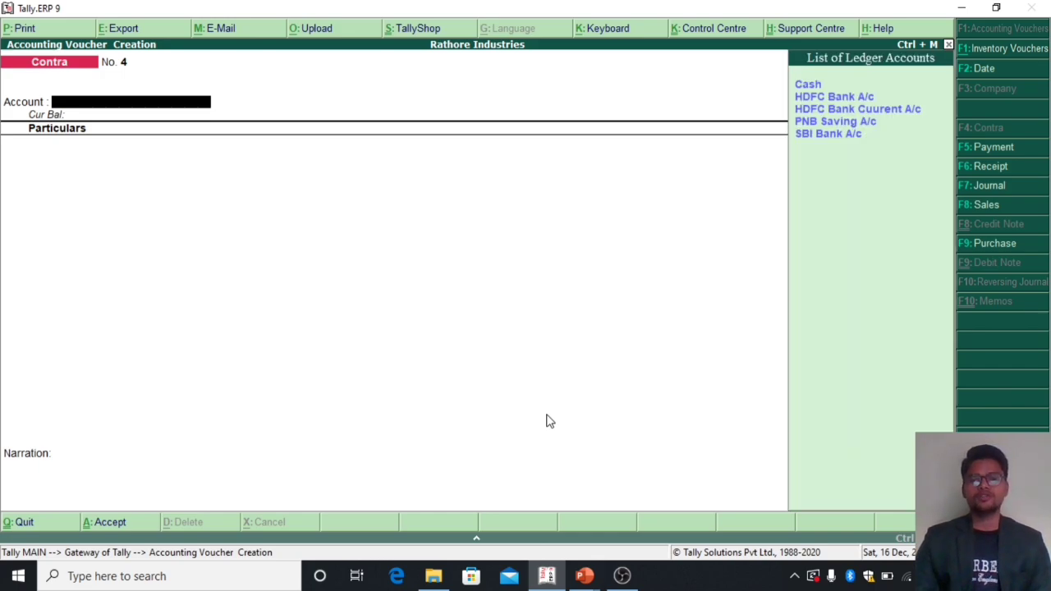
Set SBI Bank A/c as the receiving account of the next contra voucher.
key("Down")
key("Down")
key("Down")
key("Down")
key("Return")
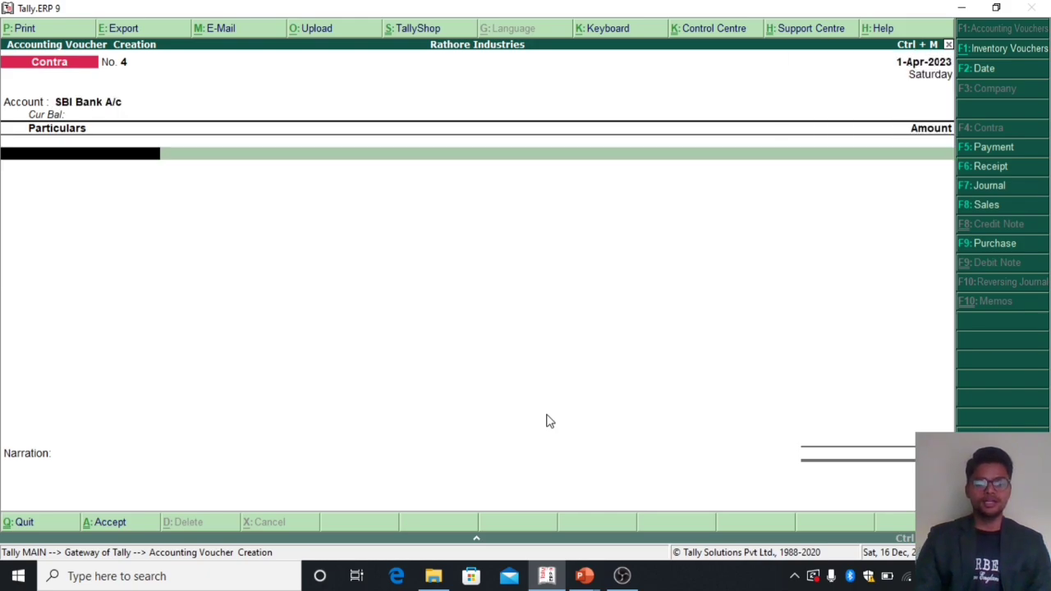
Credit PNB Saving A/c with 100000 in the SBI contra voucher, keeping the default cheque allocation without an instrument number.
key("Down")
key("Down")
key("Down")
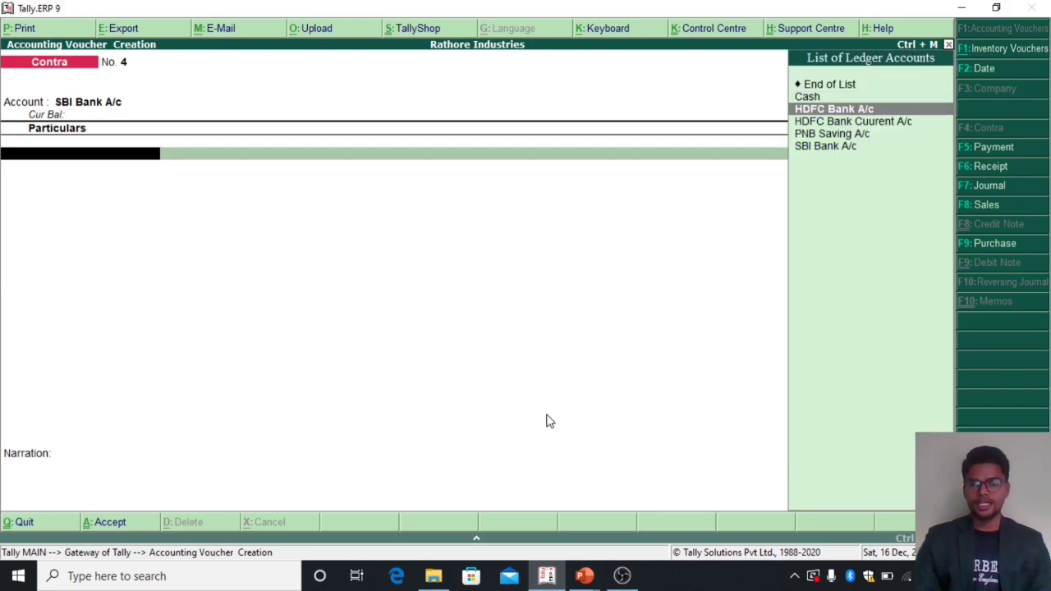
key("Return")
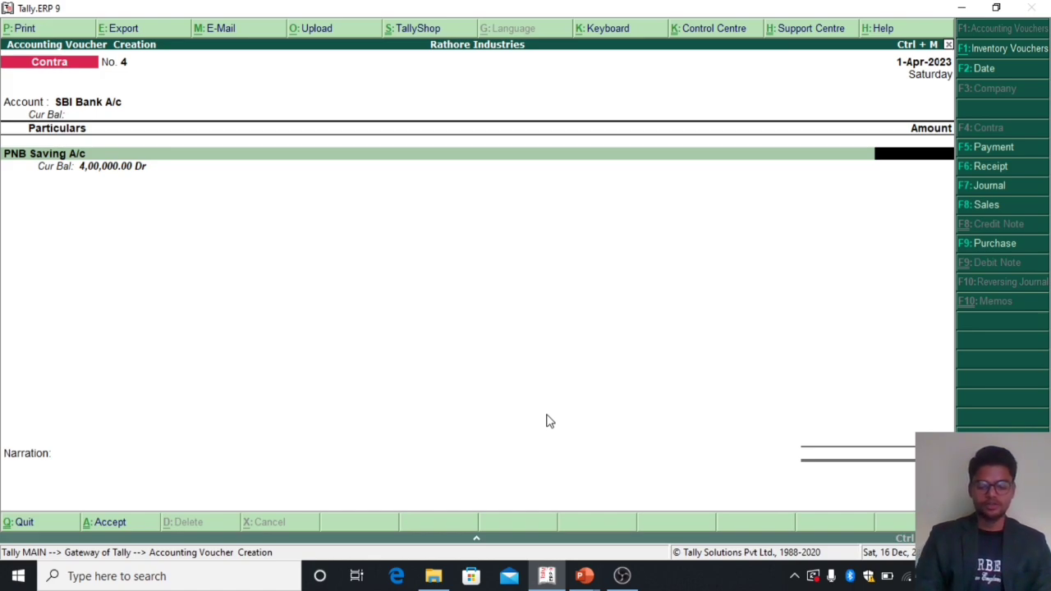
type("100000")
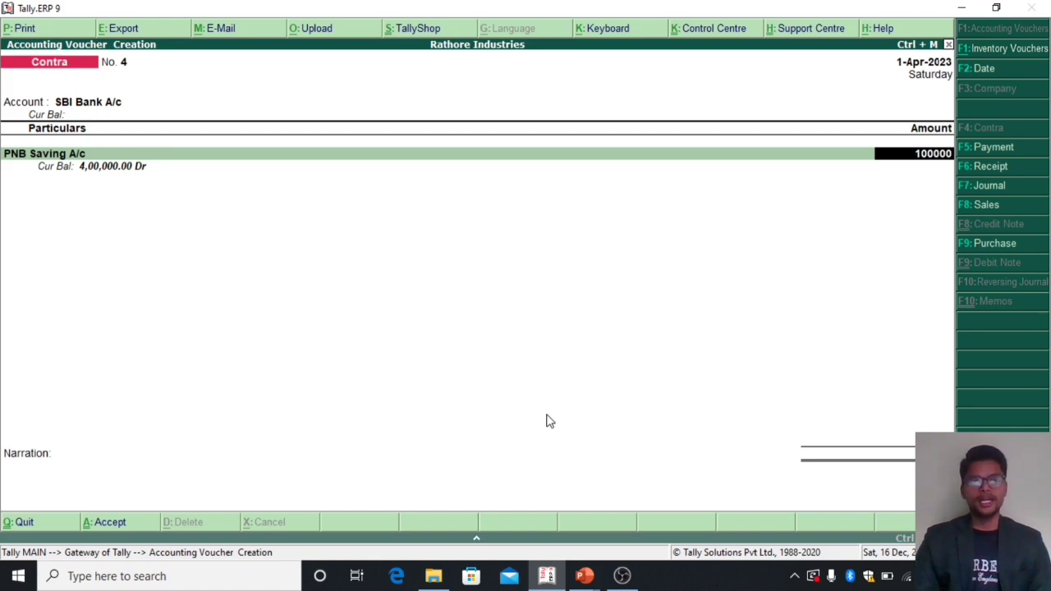
key("Return")
key("Return")
key("Return")
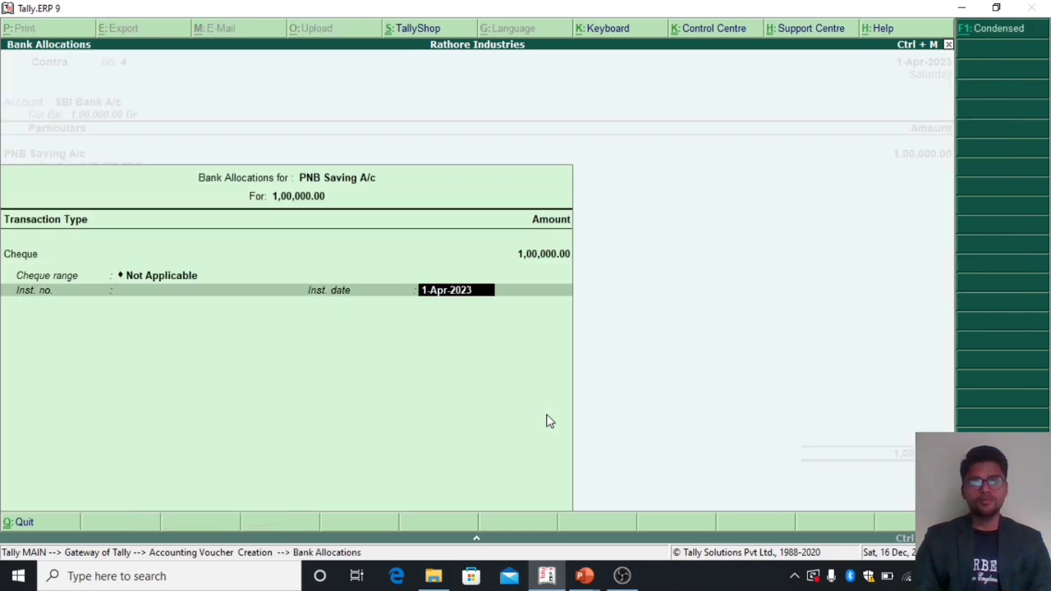
key("Return")
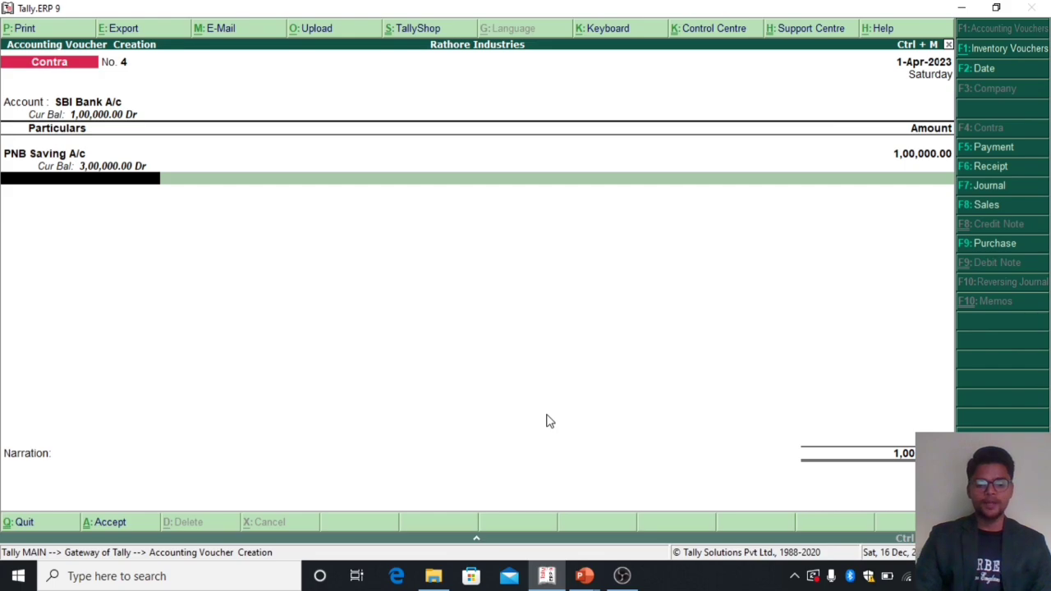
Add a second credit line of 100000 for HDFC Bank Cuurent A/c, keeping the default cheque allocation without an instrument number.
key("Down")
key("Down")
key("Down")
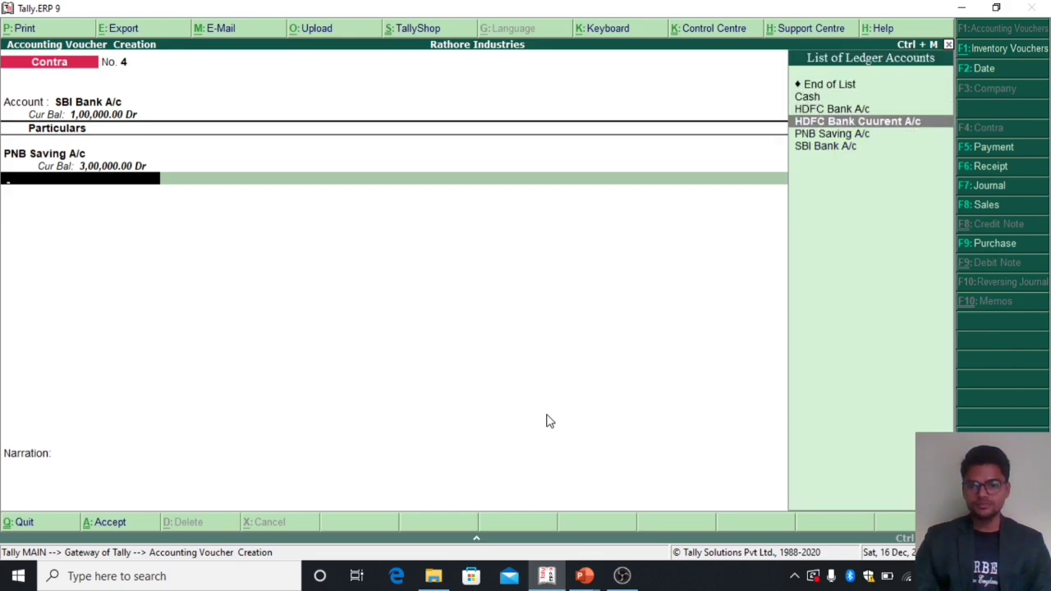
key("Return")
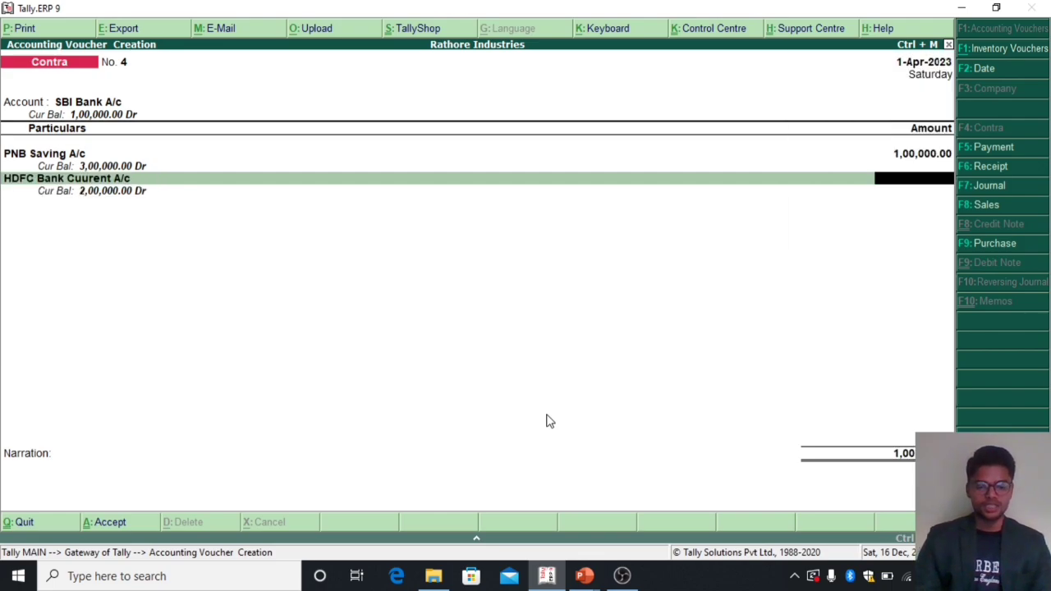
type("100000")
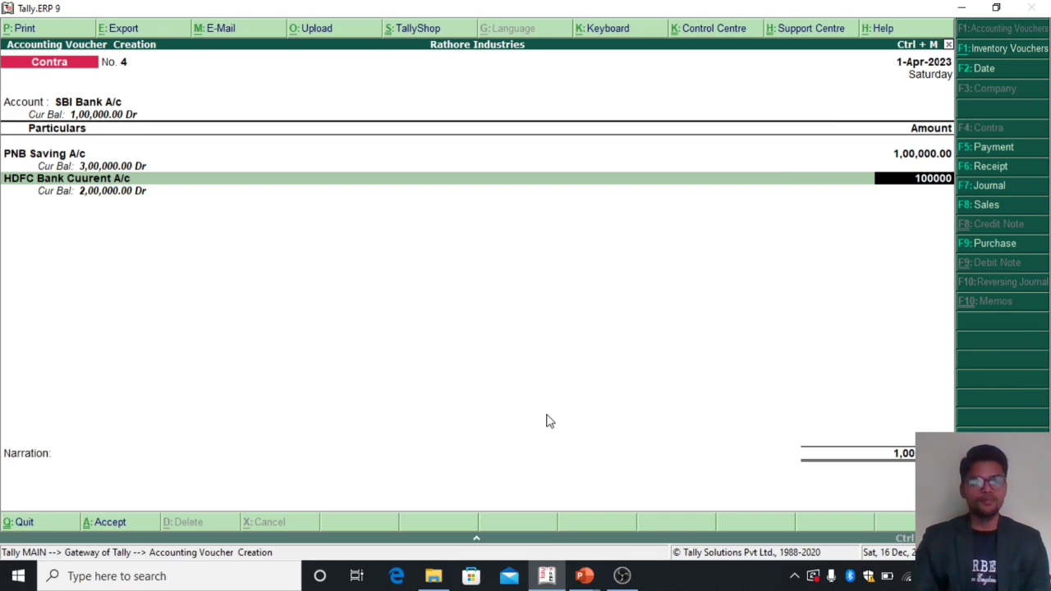
key("Return")
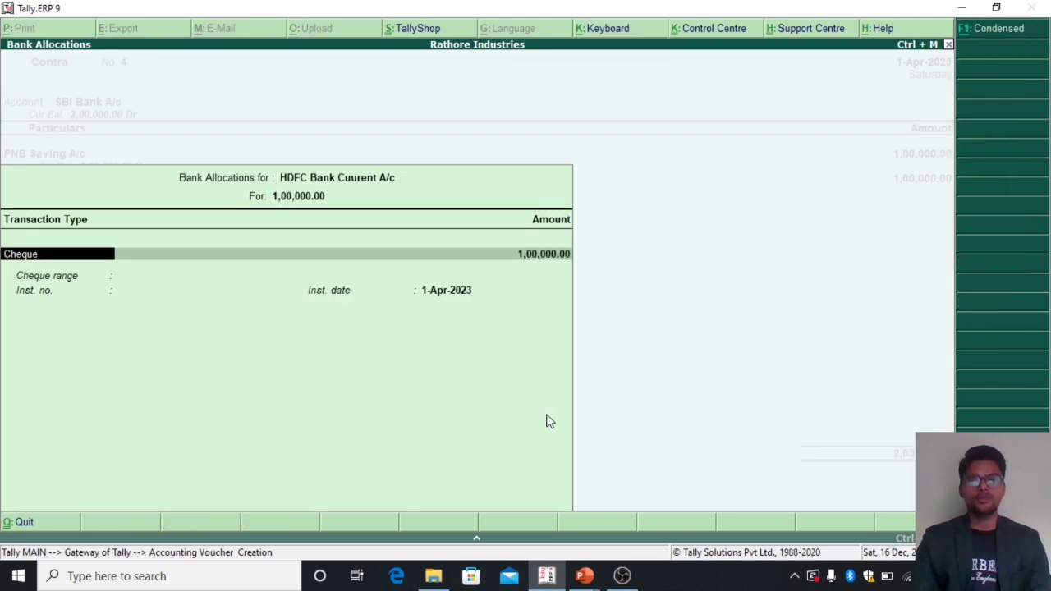
key("Return")
key("Return")
key("Return")
key("Return")
key("Return")
key("Return")
key("Return")
key("Return")
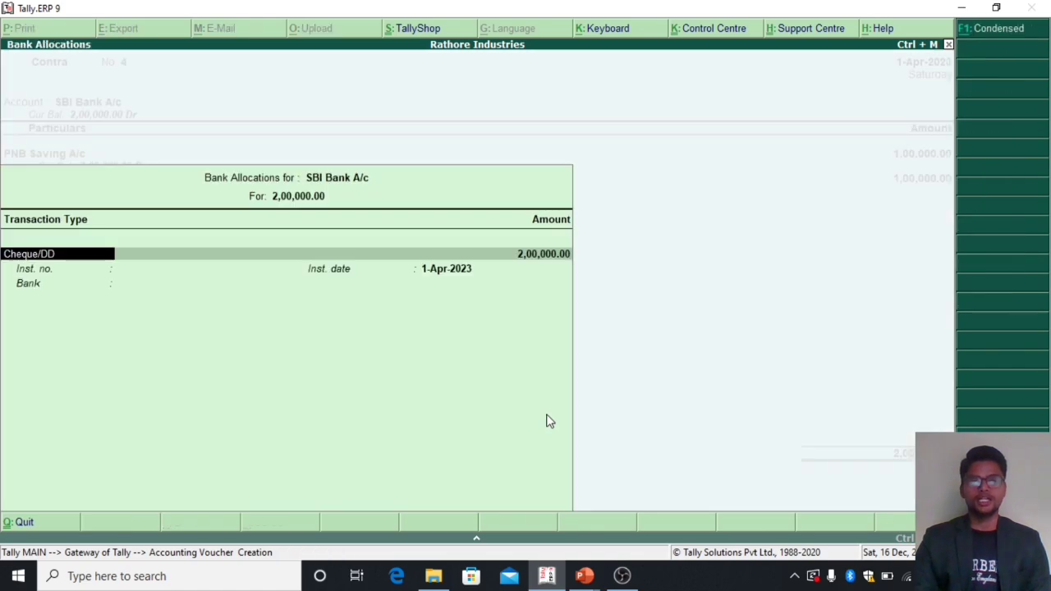
Keep the default Cheque/DD allocation for SBI Bank A/c, leave the narration blank, and save the contra voucher.
key("Return")
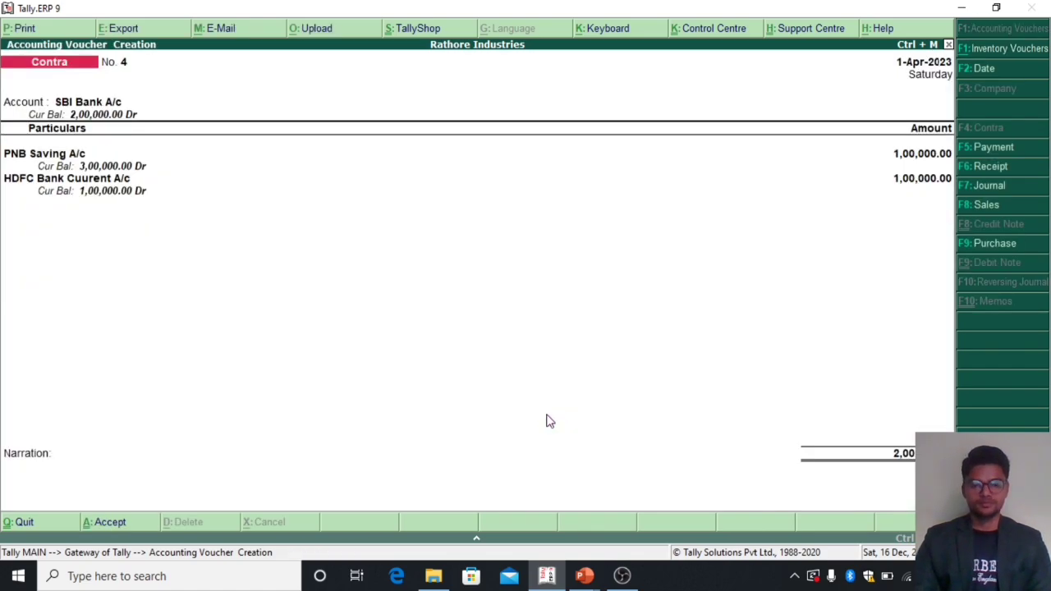
key("Return")
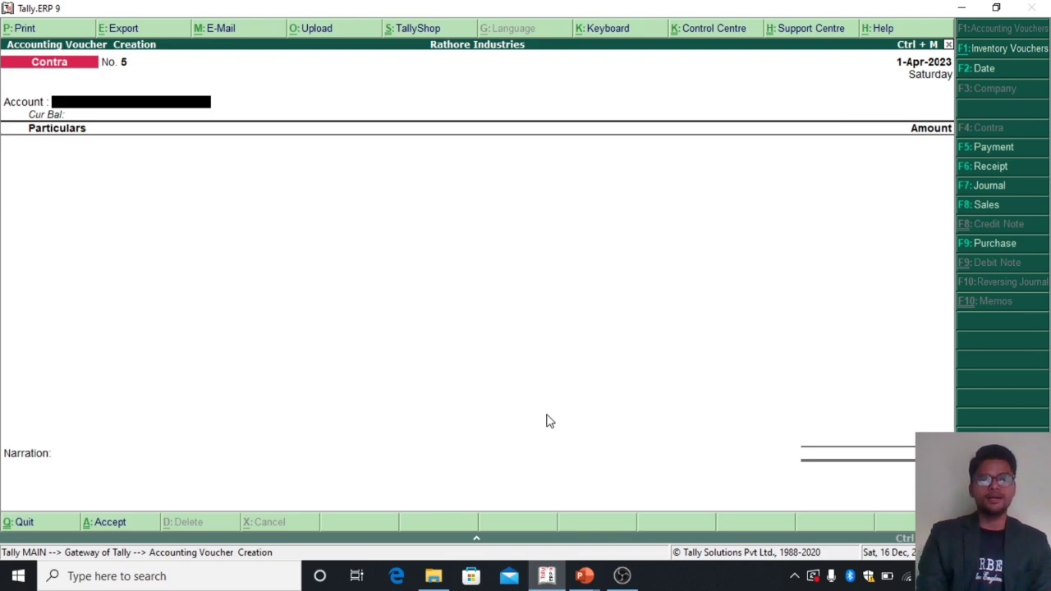
Switch to a payment voucher and set SBI Bank A/c as the paying account.
key("F5")
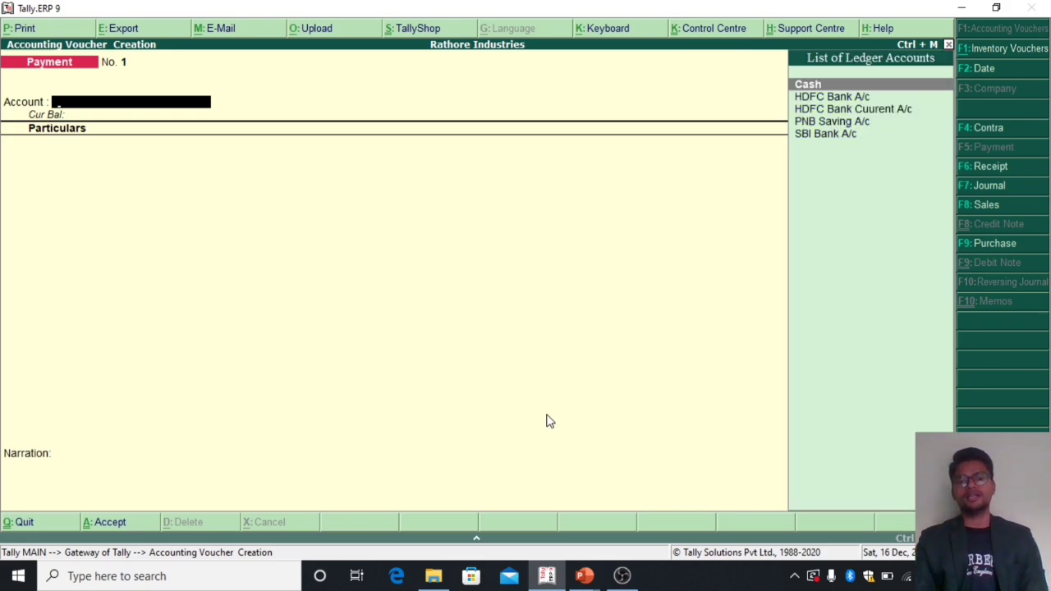
key("Down")
key("Down")
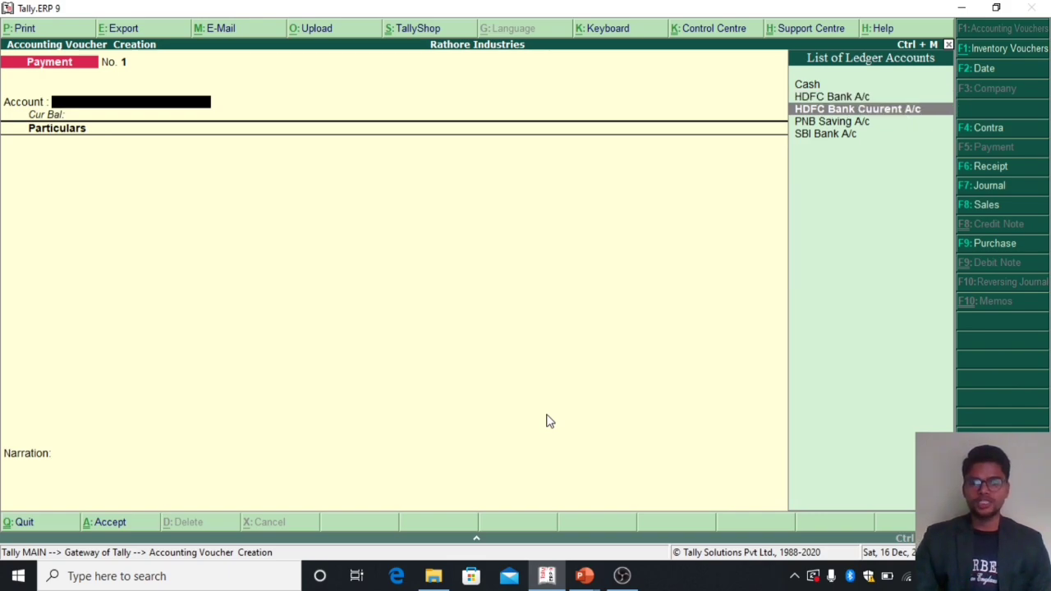
key("Down")
key("Down")
key("Return")
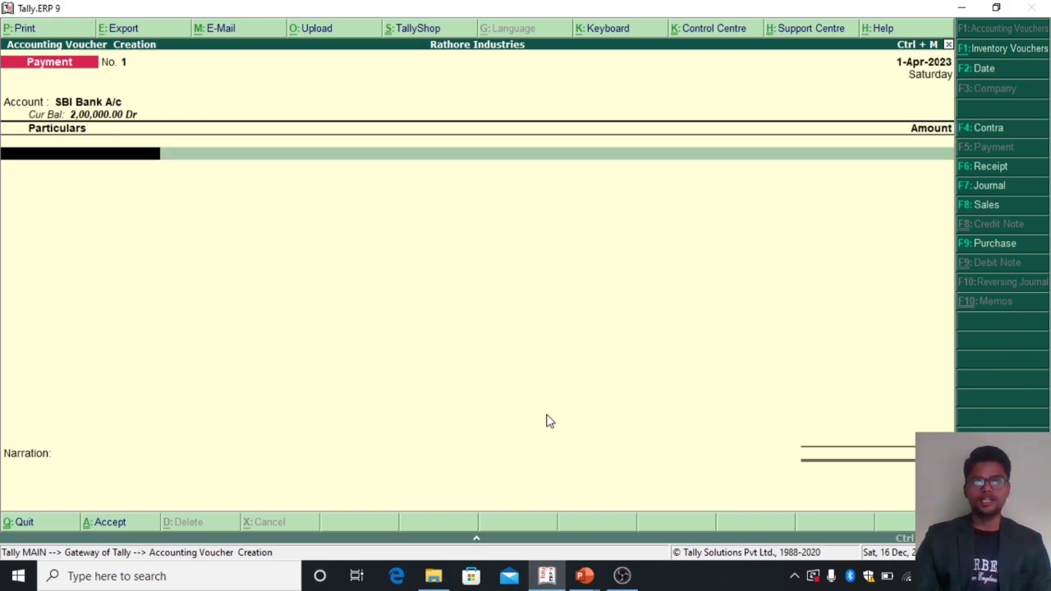
Debit Salary Pay A/c with 20000 in the SBI payment voucher.
type("Sa")
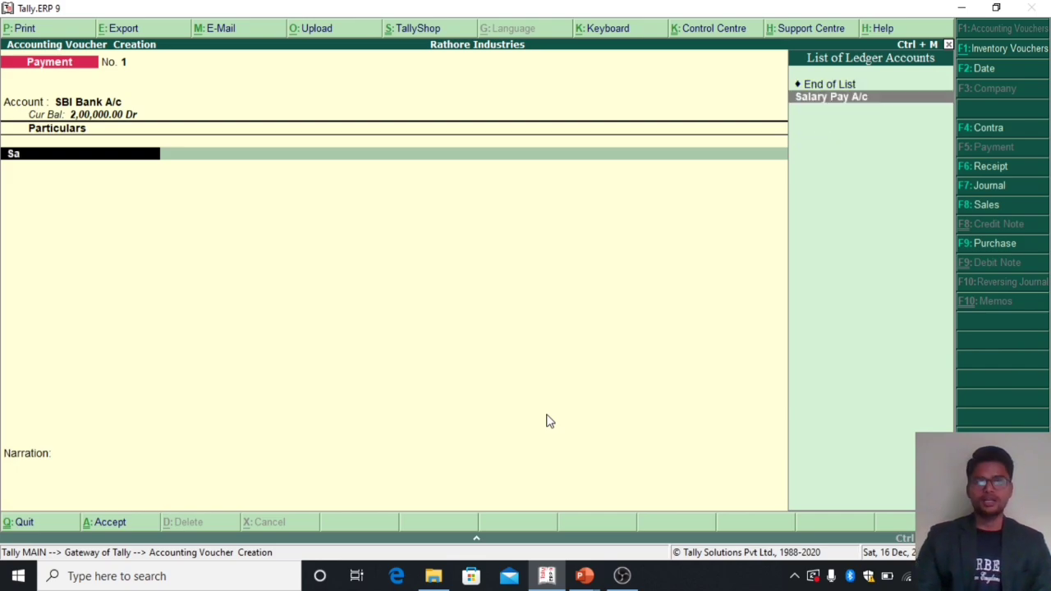
key("Return")
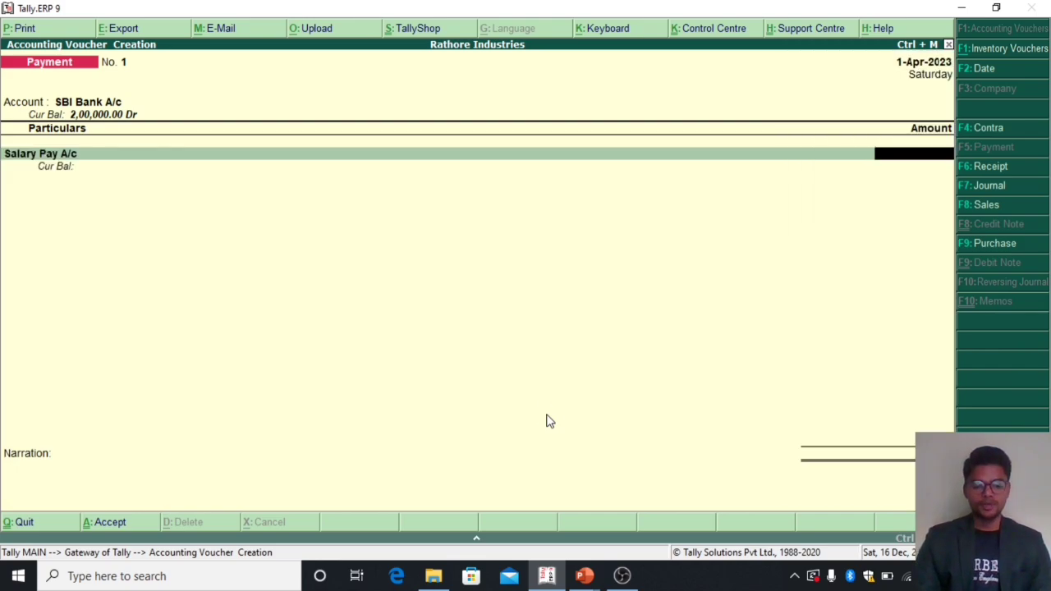
type("20000")
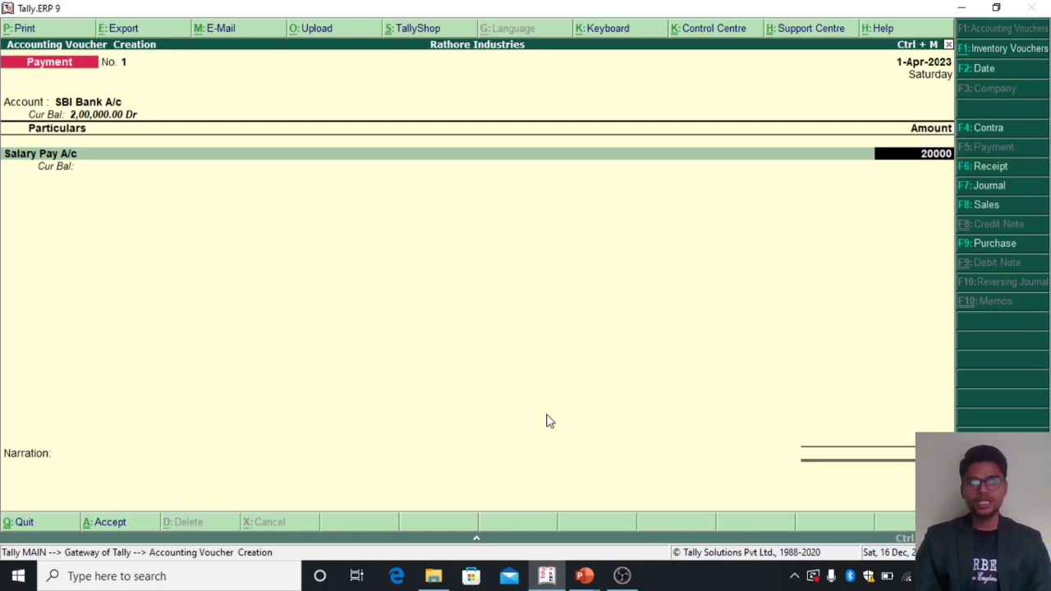
key("Return")
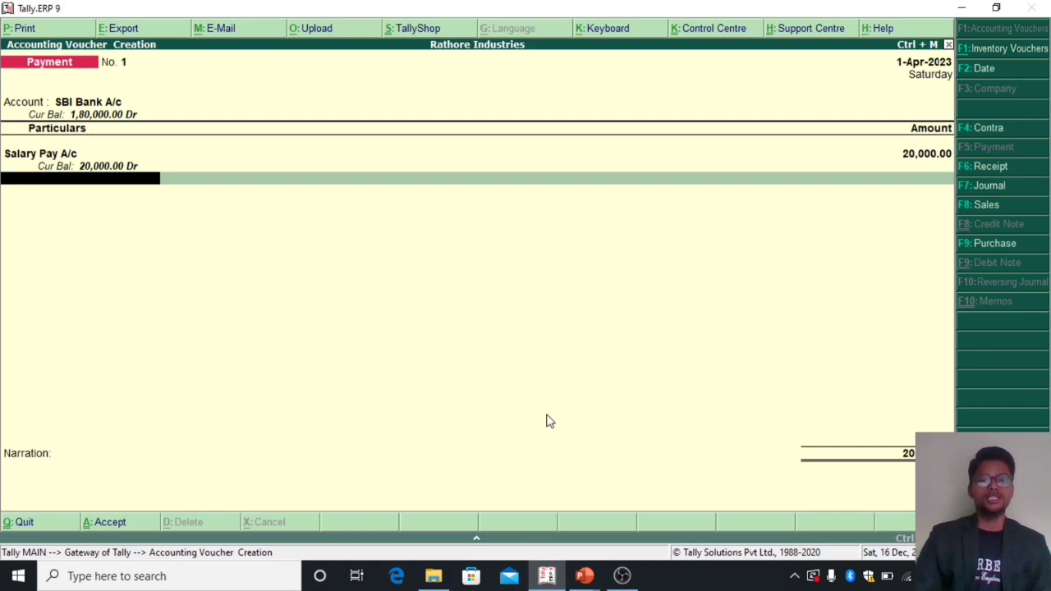
Add a second debit line of 30000 for Light Bill Pay A/c in the payment voucher.
key("space")
type("Li")
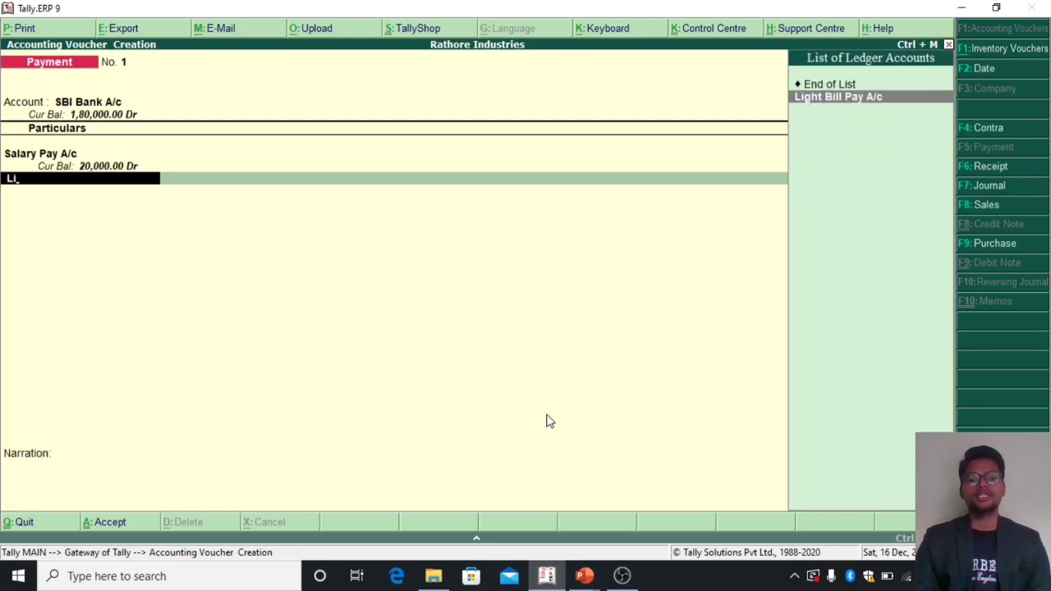
key("Return")
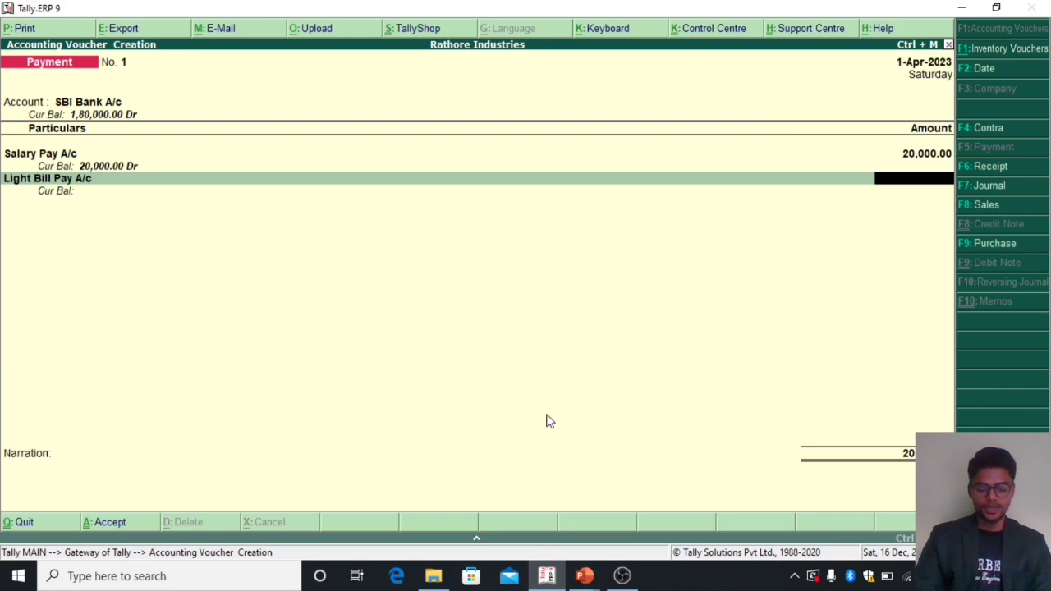
type("30000")
key("Return")
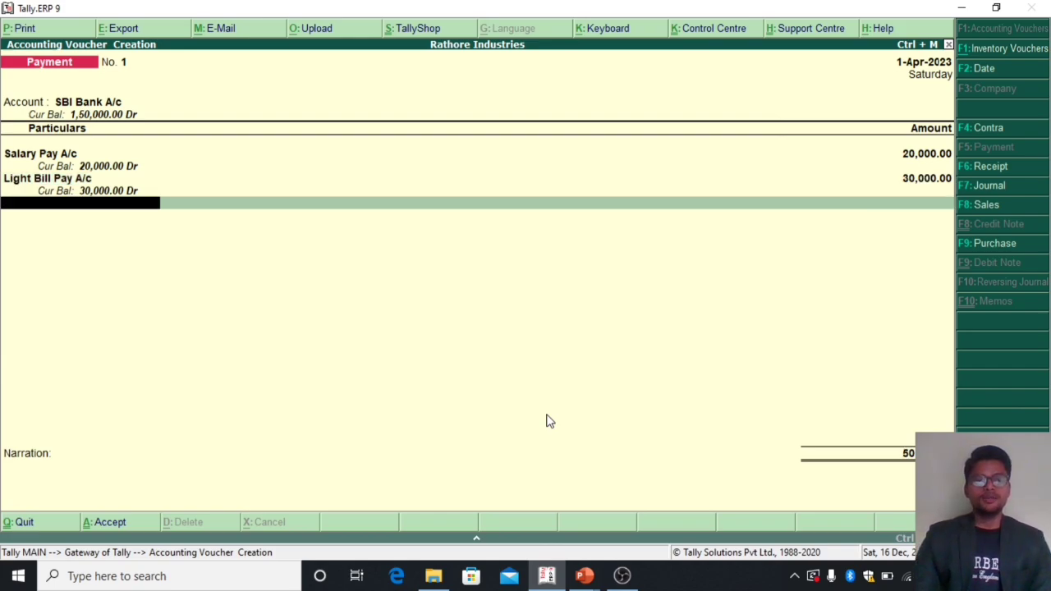
Keep the default Cheque allocation without an instrument number, leave the narration blank, and save the payment voucher.
key("Return")
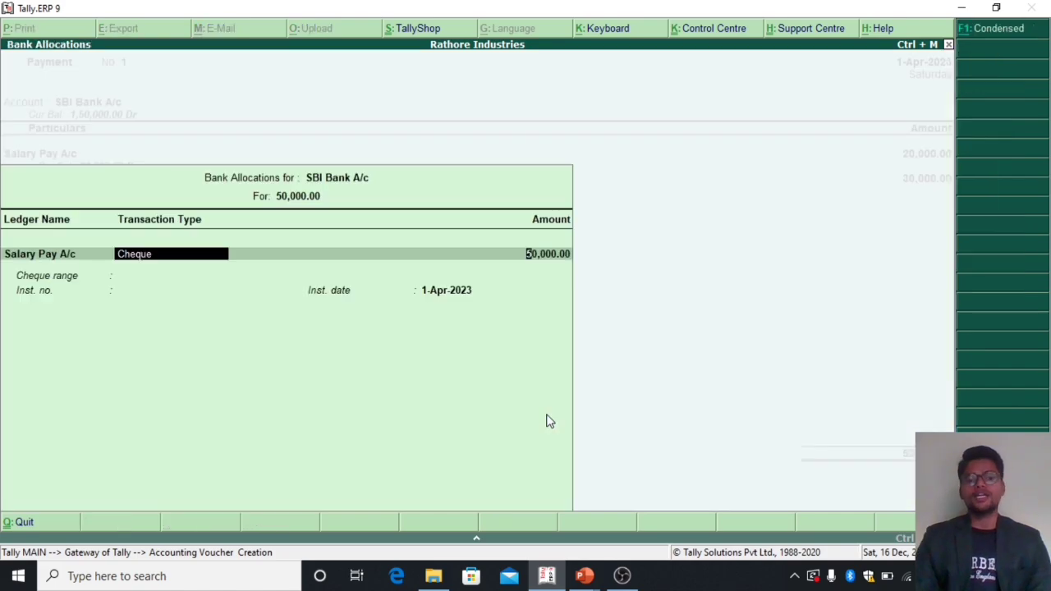
key("Return")
key("Return")
key("Return")
key("Return")
key("Return")
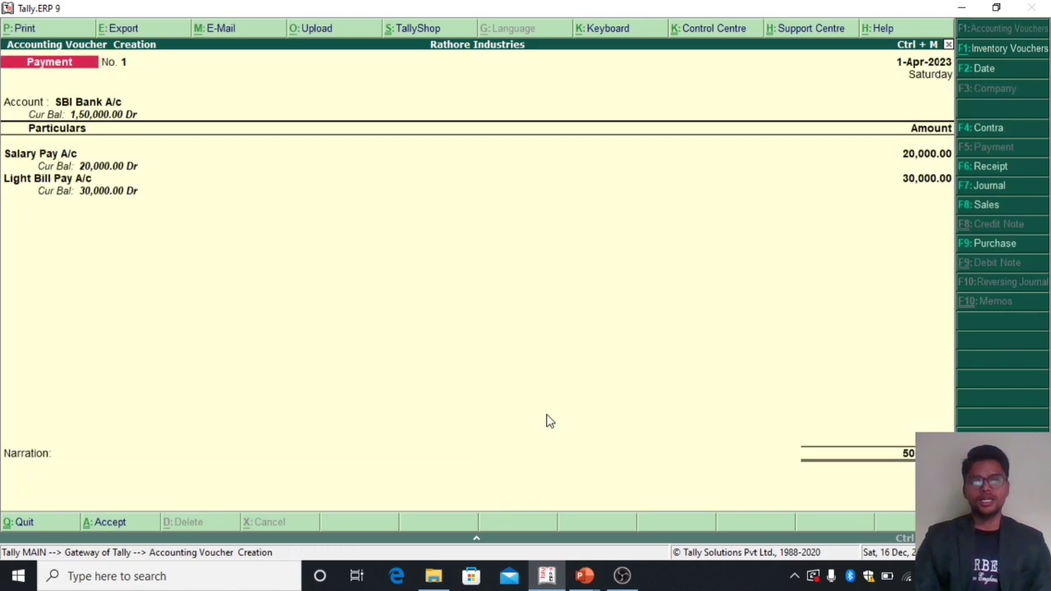
key("Return")
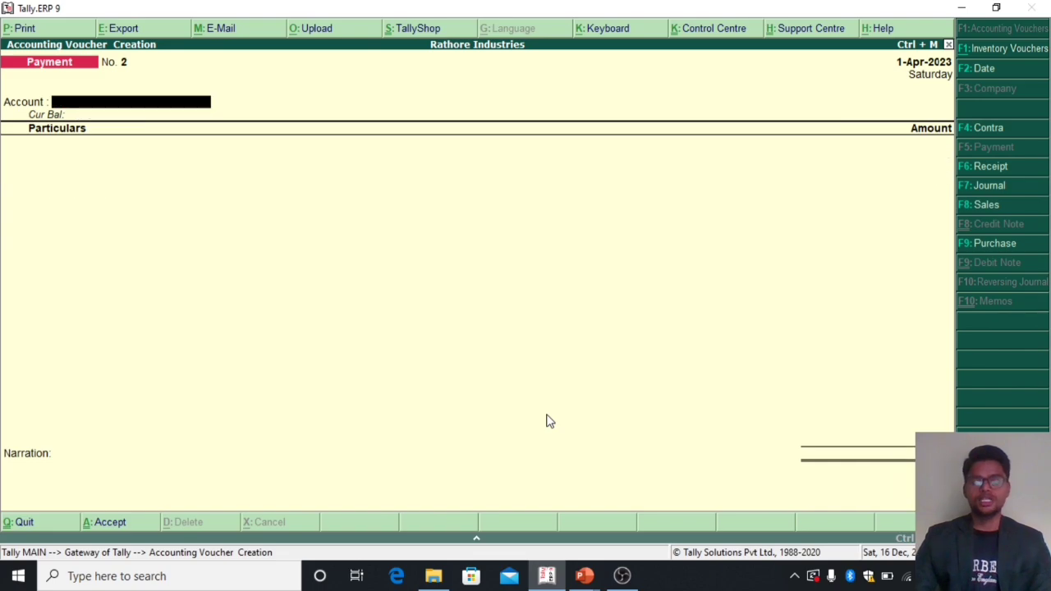
Leave voucher entry and open the Trial Balance in detailed view to examine the group and ledger closing balances.
key("Escape")
key("Return")
key("Up")
key("Up")
key("Up")
key("Up")
key("Up")
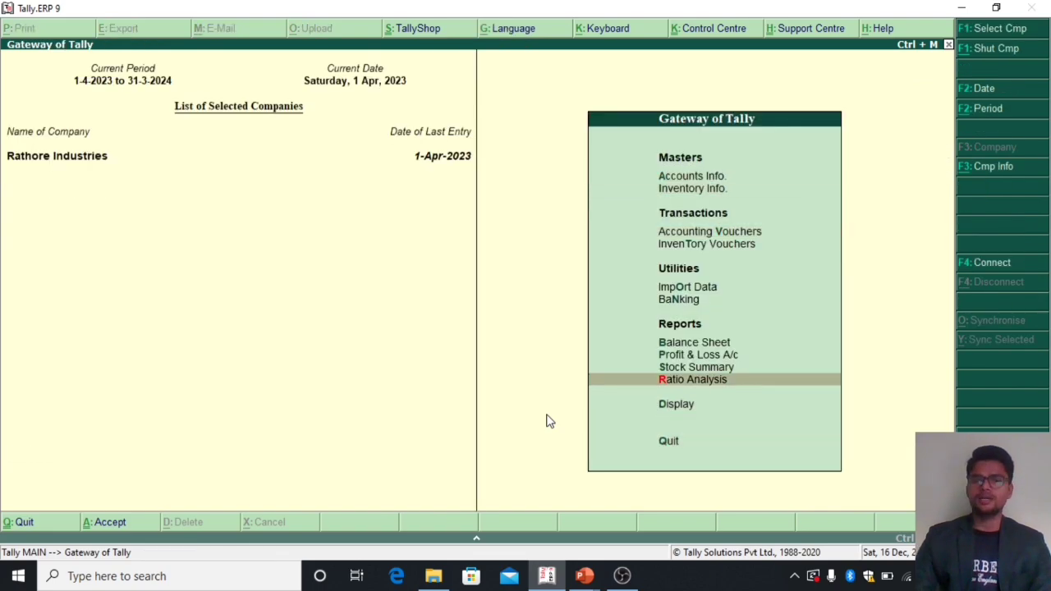
key("Down")
key("Return")
key("Down")
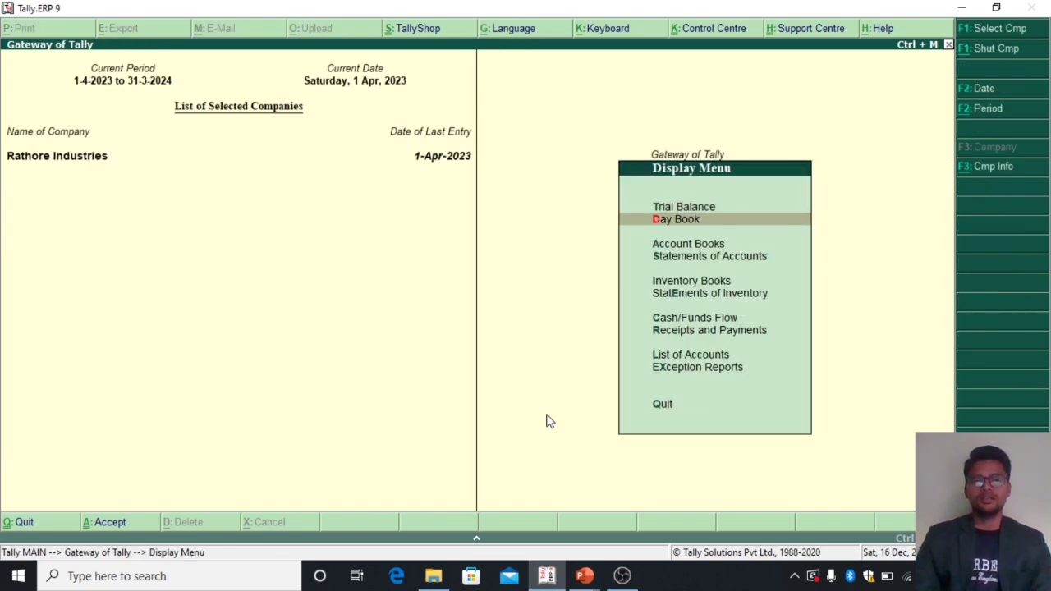
key("Up")
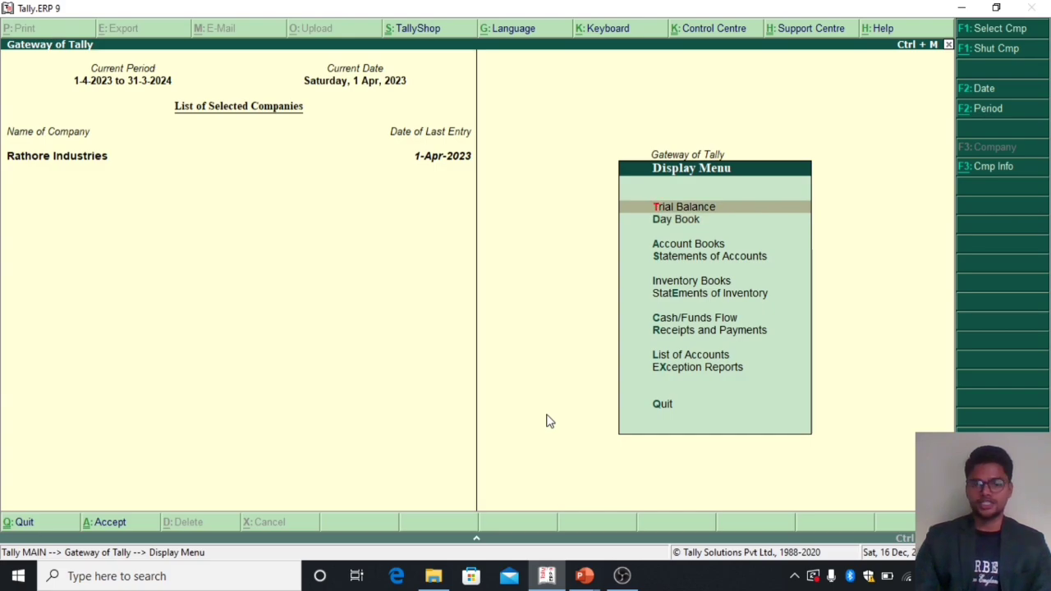
key("Return")
key("alt+F1")
key("Down")
key("Down")
key("Down")
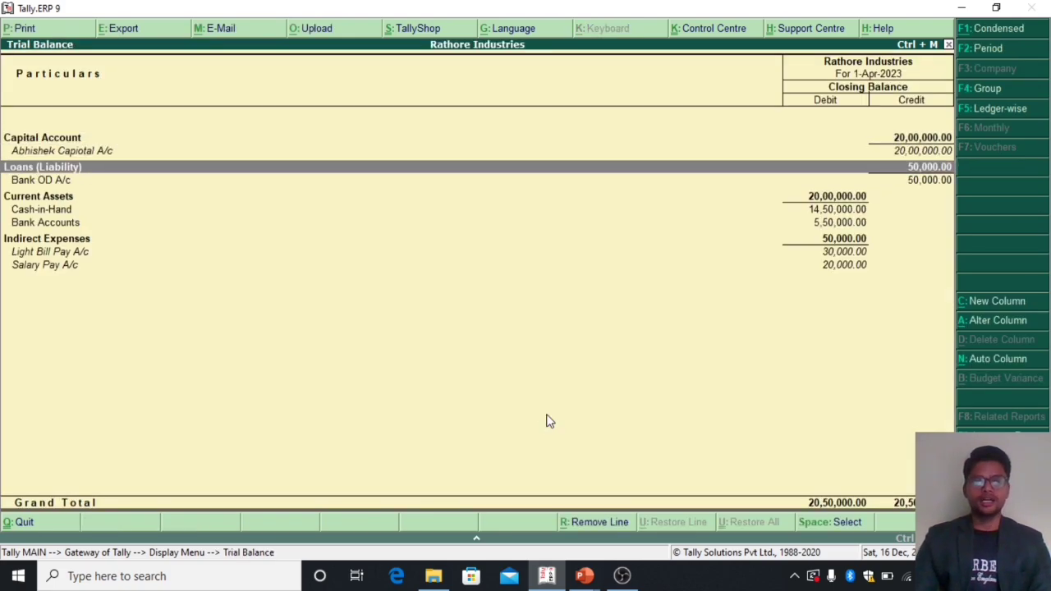
Drill into the Bank Accounts group of the Trial Balance and examine the closing balance of SBI Bank A/c.
key("Down")
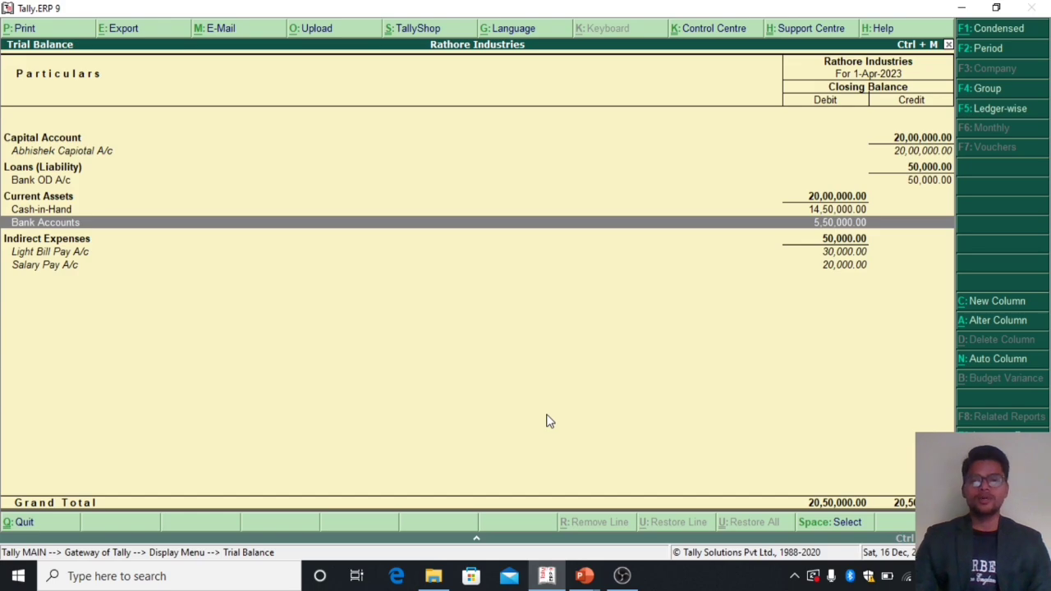
key("Return")
key("Down")
key("Down")
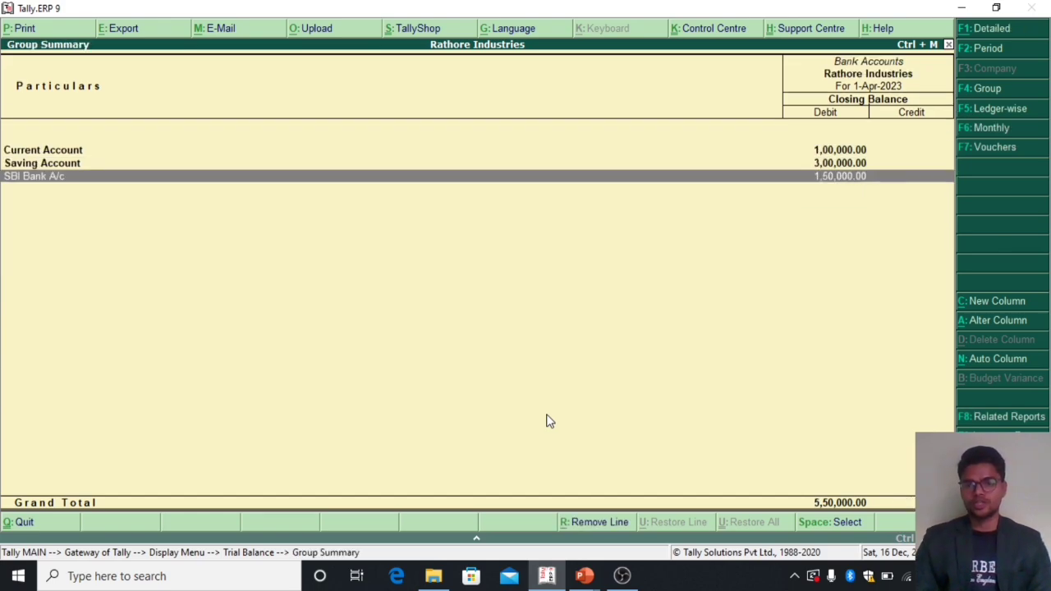
Leave the reports and reopen accounting voucher entry.
key("Escape")
key("Escape")
key("Escape")
key("Up")
key("Up")
key("Up")
key("Up")
key("Up")
key("Up")
key("Up")
key("Up")
key("Up")
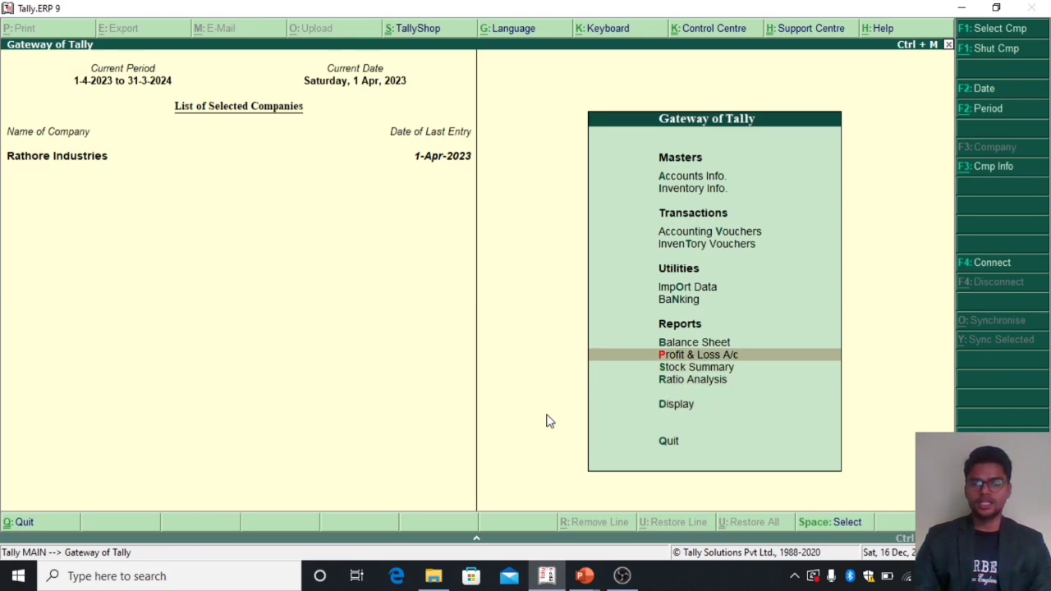
key("Down")
key("Down")
key("Up")
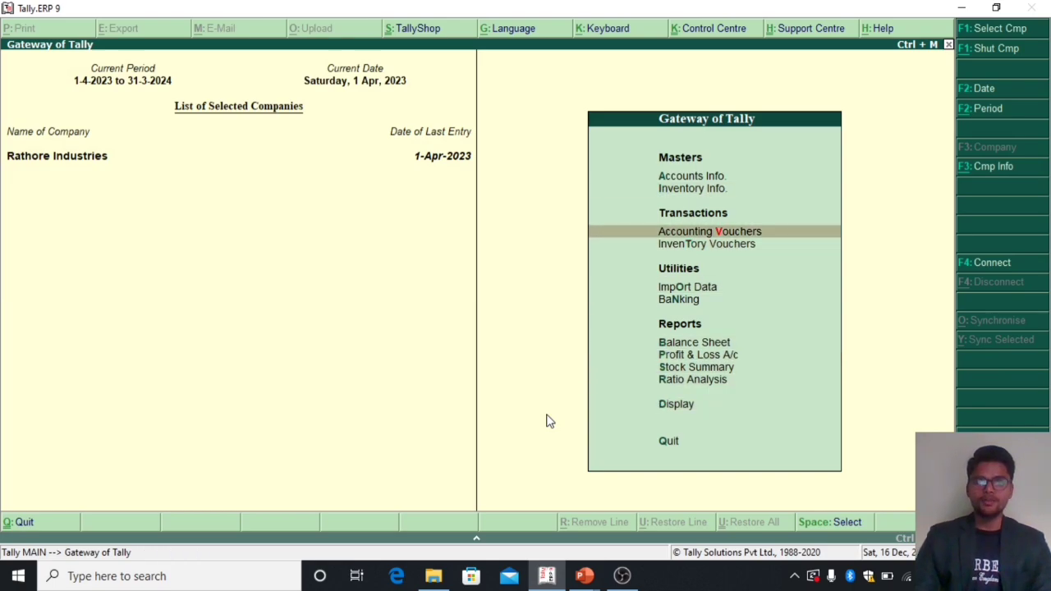
key("Return")
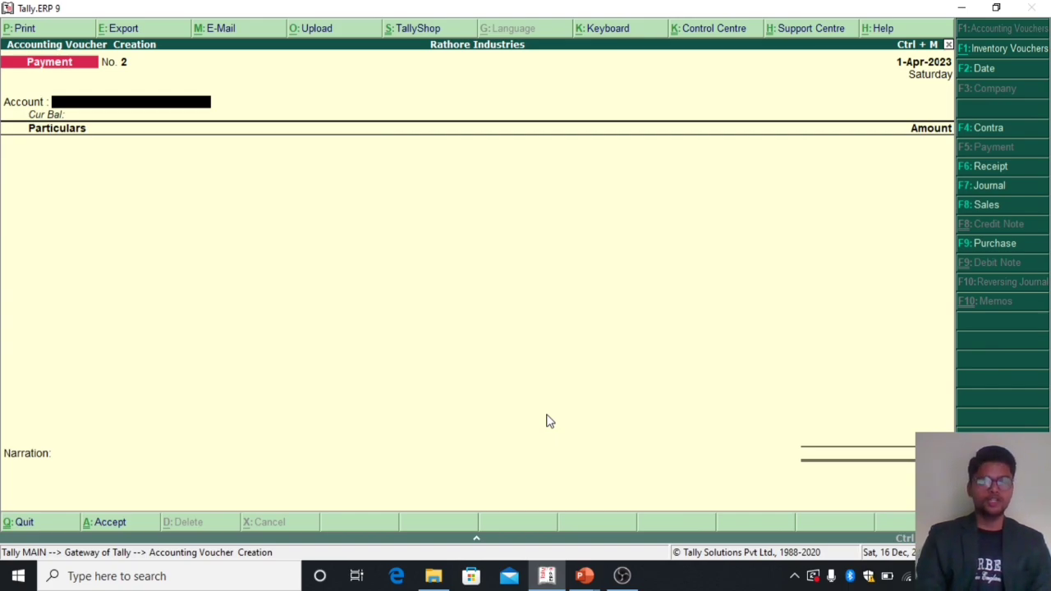
Switch to a receipt voucher and set SBI Bank A/c as the receiving account.
key("F6")
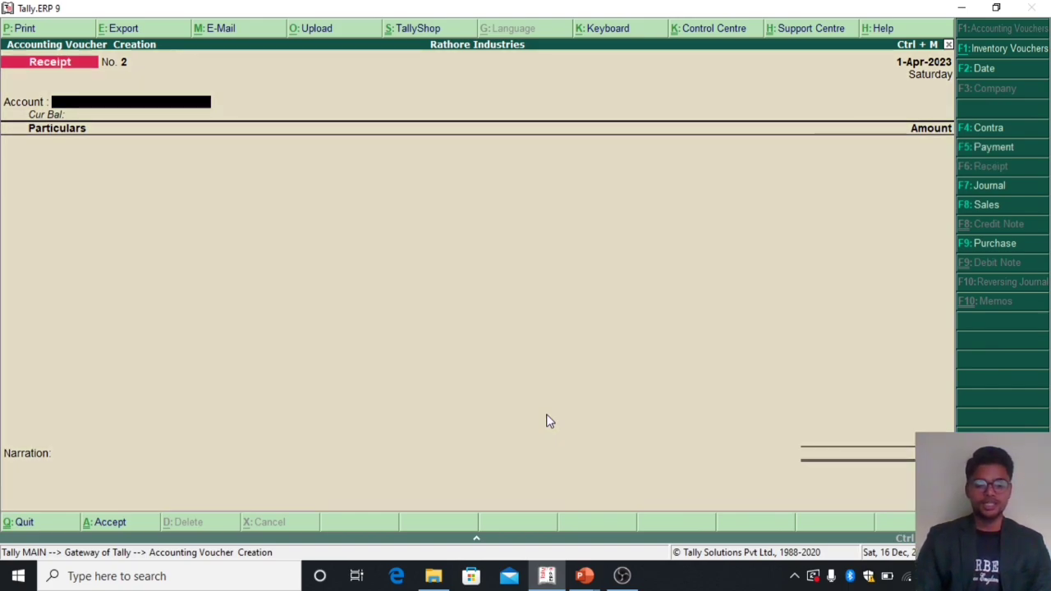
key("space")
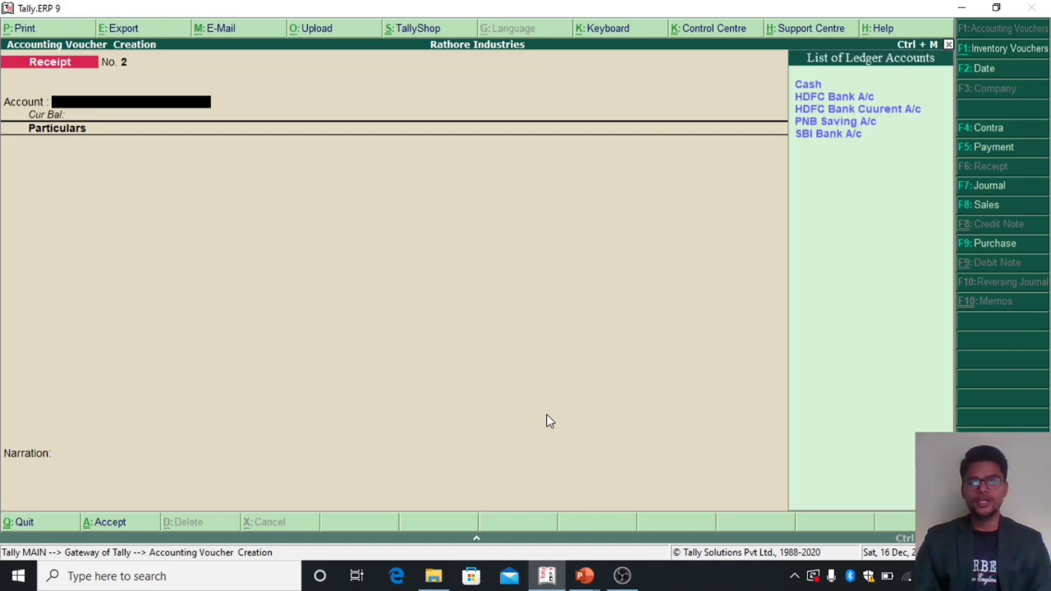
key("Down")
key("Down")
key("Down")
key("Down")
key("Down")
key("Return")
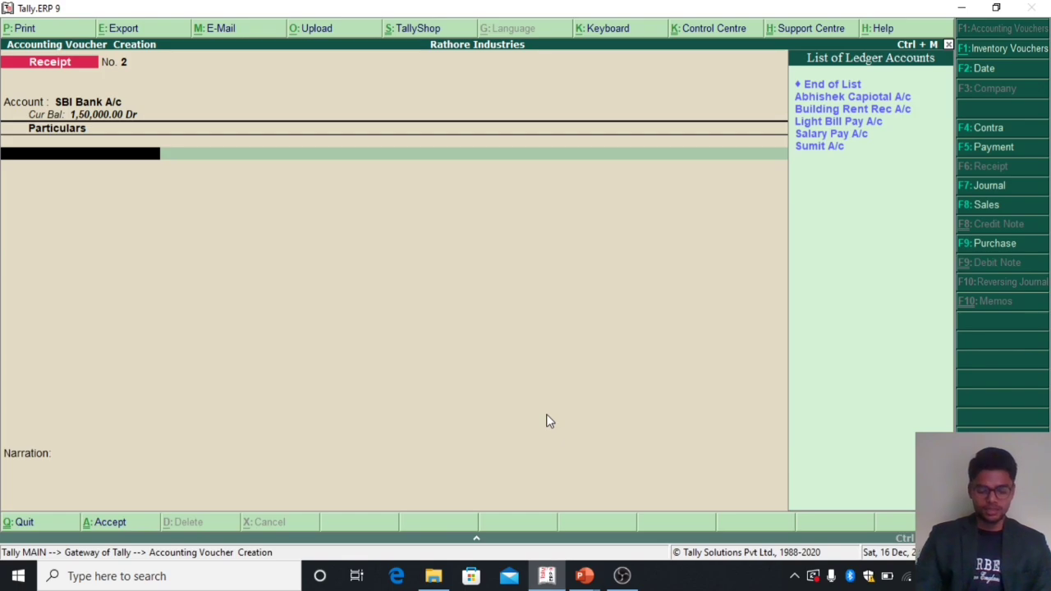
Credit Building Rent Rec A/c with 23000 in the SBI receipt voucher.
type("Bui")
key("Return")
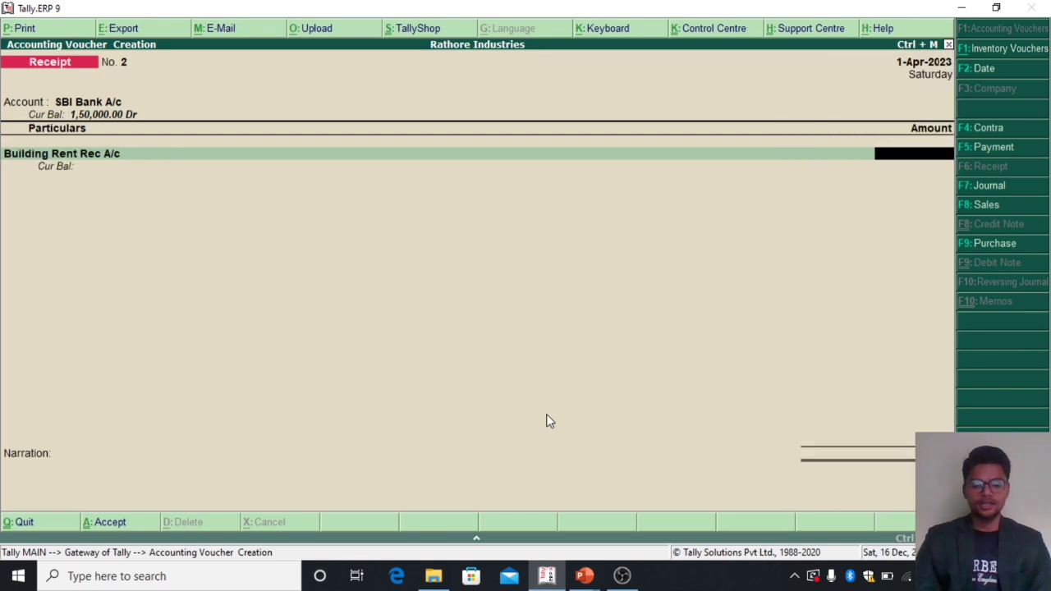
type("23000")
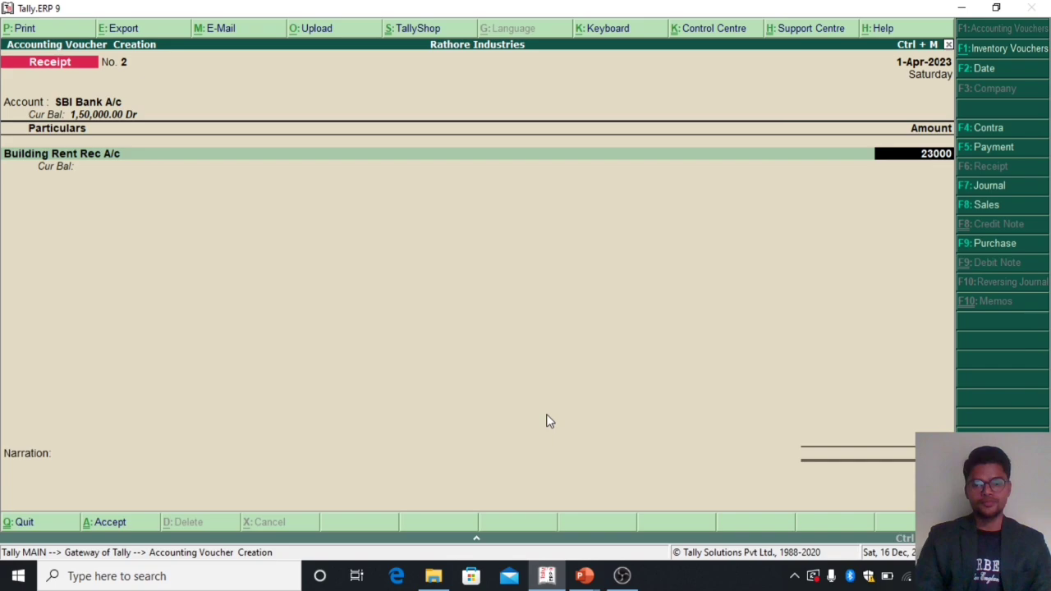
key("Return")
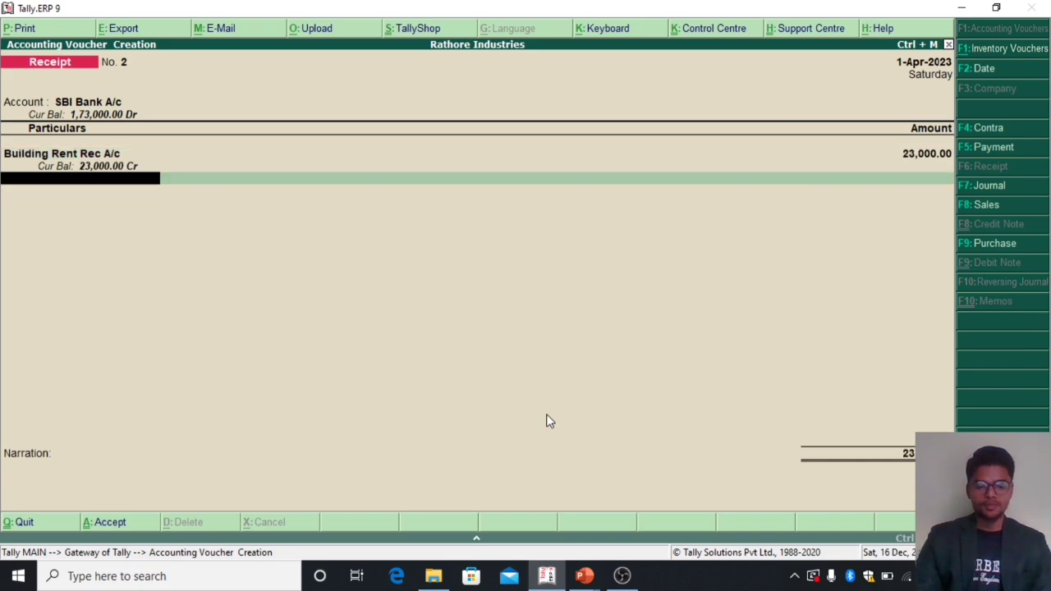
Add a second credit line of 15000 for the individual party's ledger, allocated On Account.
type("Su")
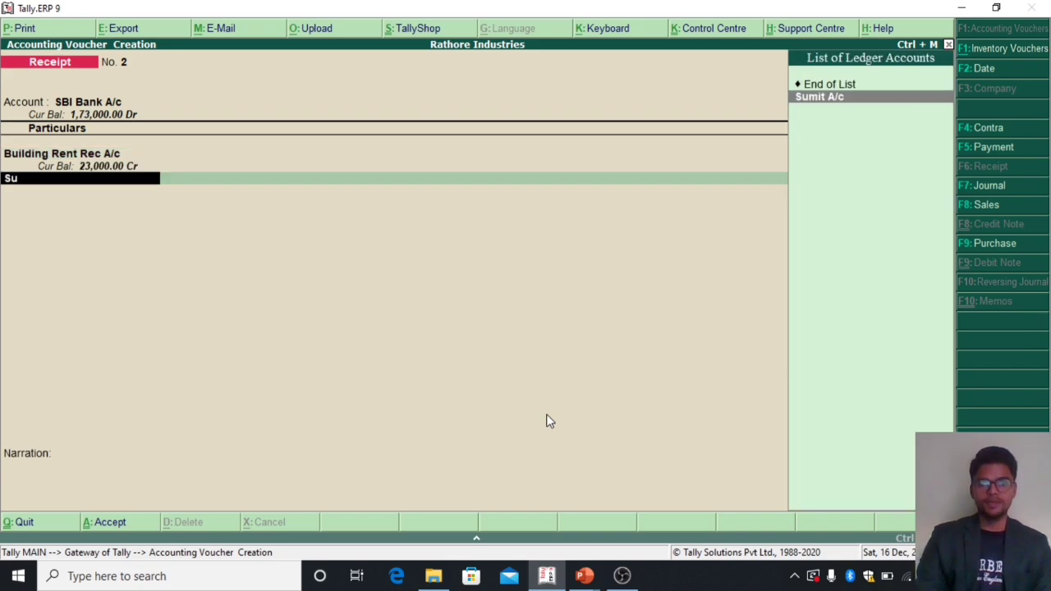
key("Return")
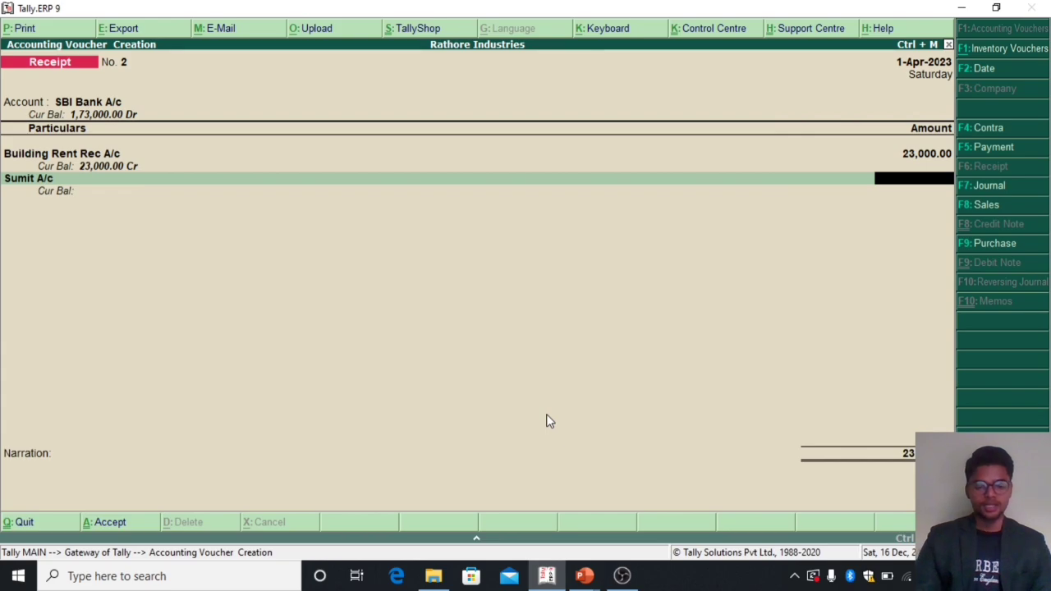
type("15000")
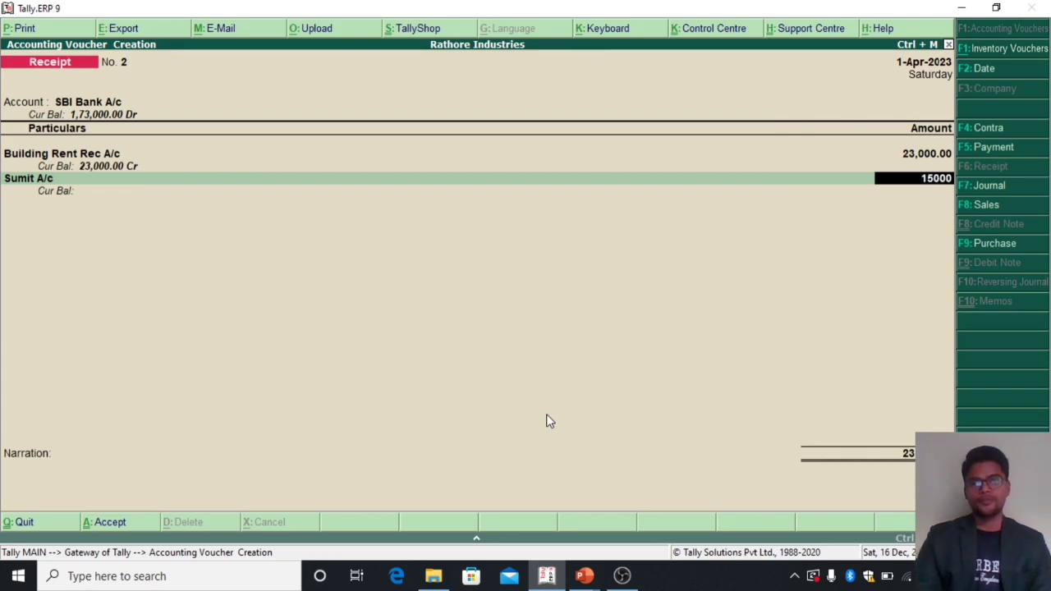
key("Return")
key("Return")
key("Return")
key("Return")
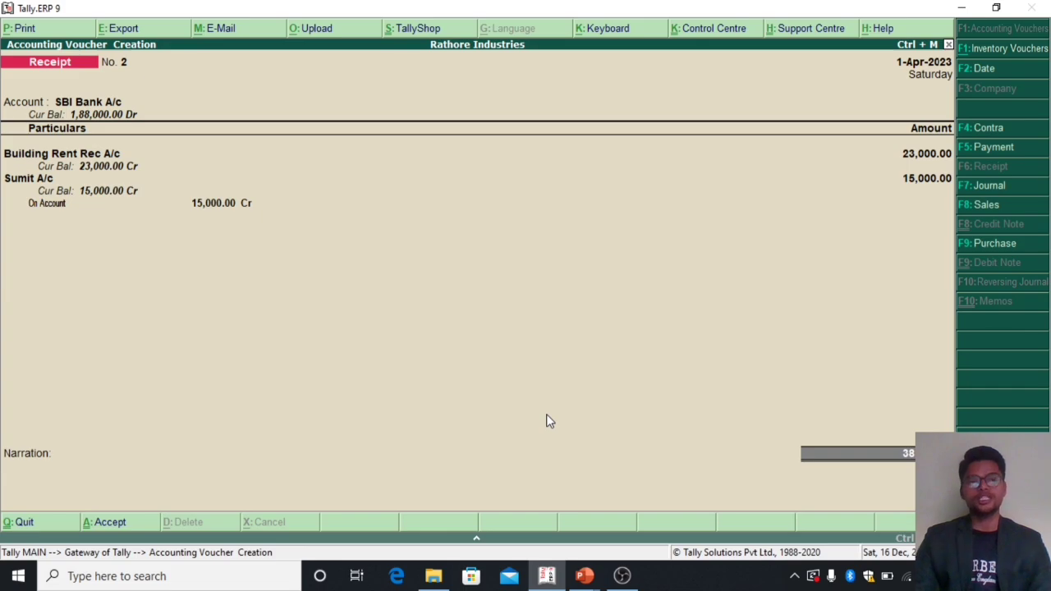
Allocate the SBI Bank A/c receipt as Cheque/DD dated 1-Apr-2023, without an instrument number.
key("Return")
key("Return")
key("Return")
key("Return")
key("Return")
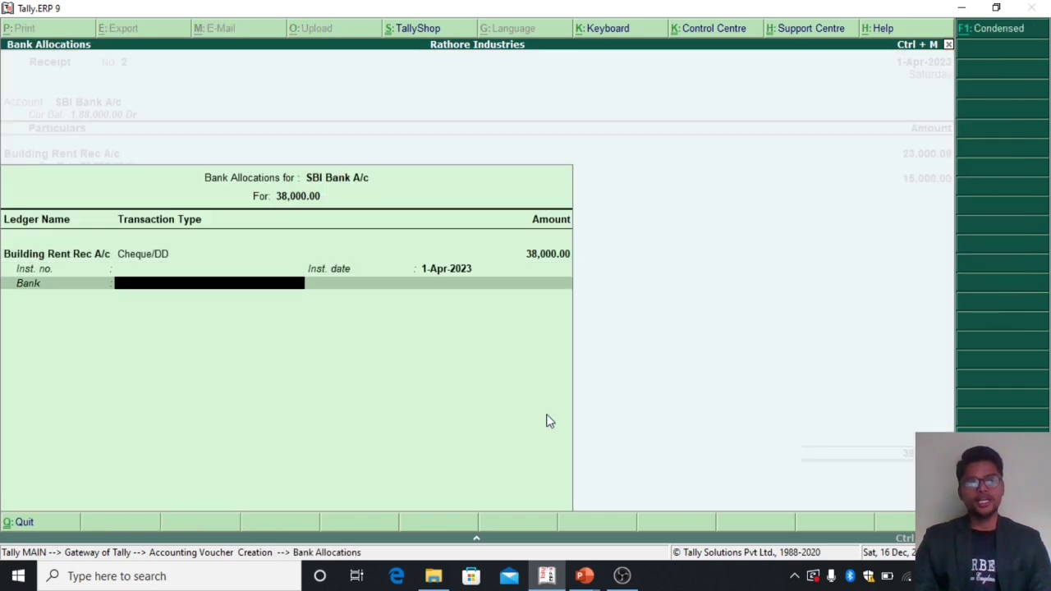
key("Return")
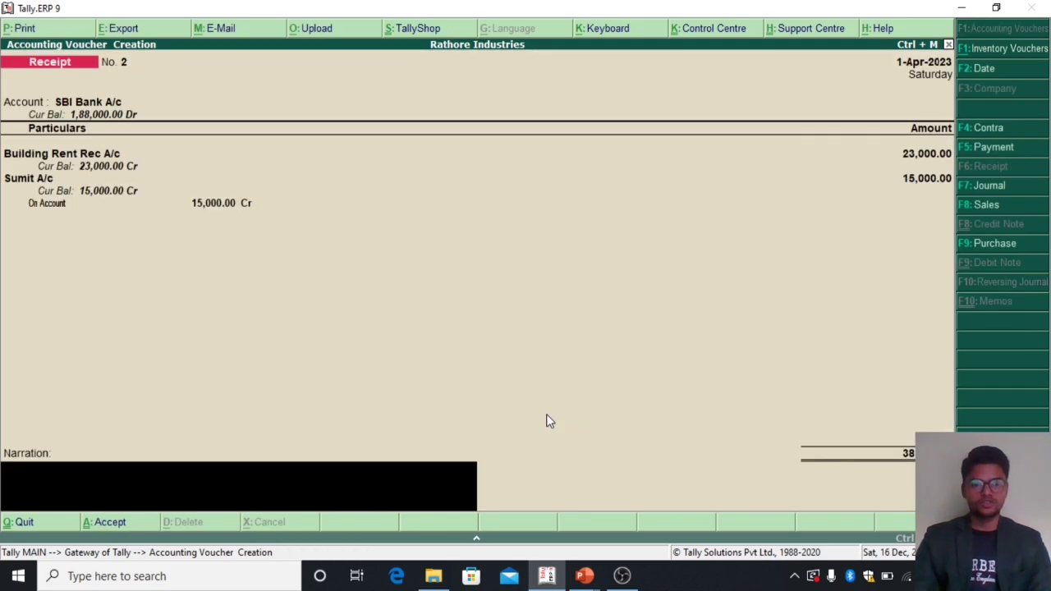
Go back through the receipt voucher and change the receiving account to PNB Saving A/c.
key("BackSpace")
key("BackSpace")
key("BackSpace")
key("BackSpace")
key("BackSpace")
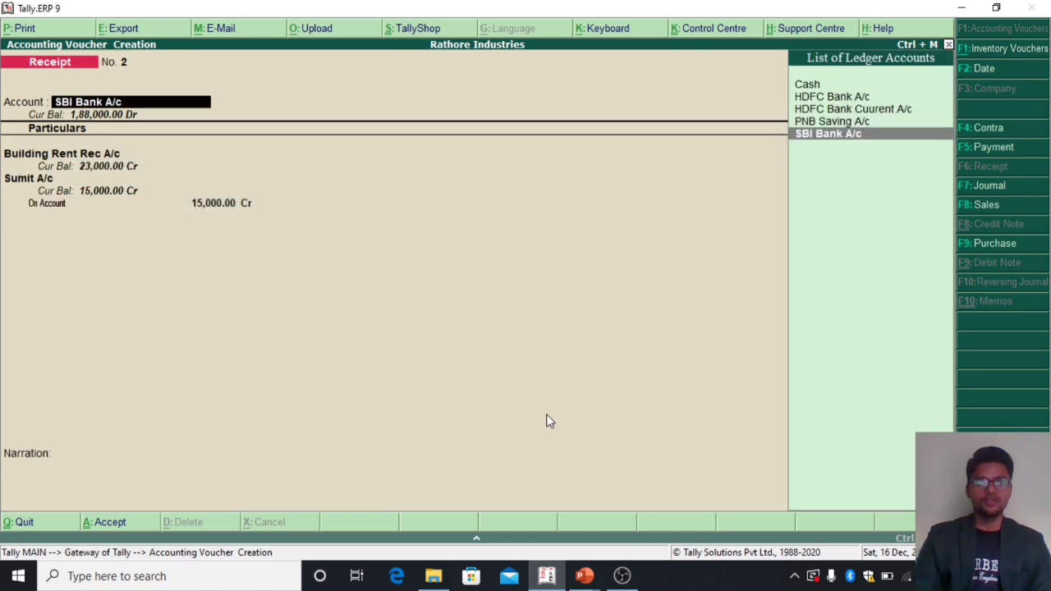
type("pn")
key("Return")
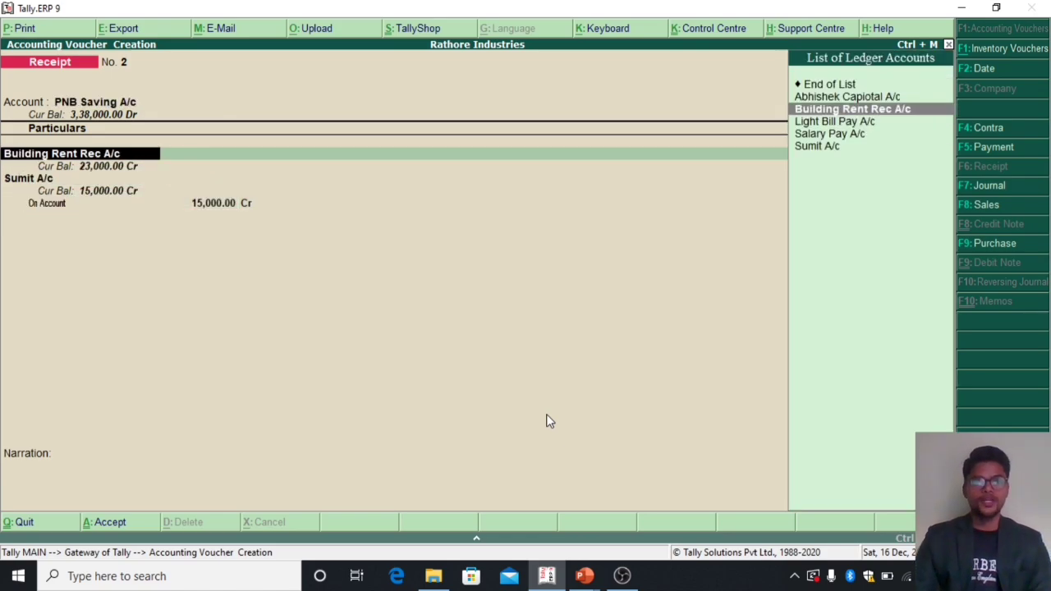
Keep the 23000 building rent and 15000 On Account credit lines and proceed to the bank allocation for PNB Saving A/c.
key("Return")
key("Return")
key("Return")
key("Return")
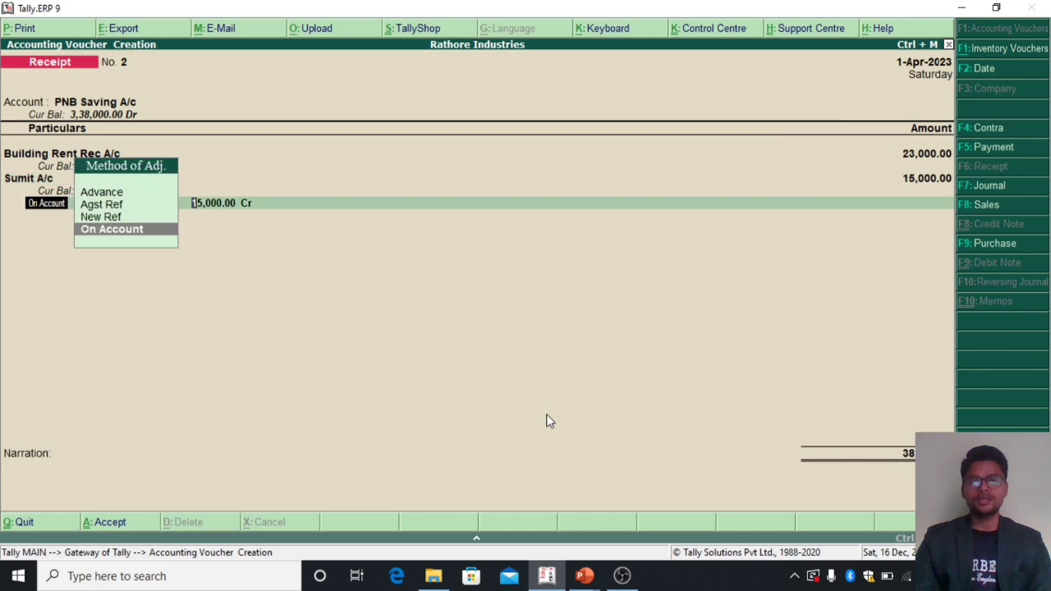
key("Return")
key("Return")
key("Return")
key("Return")
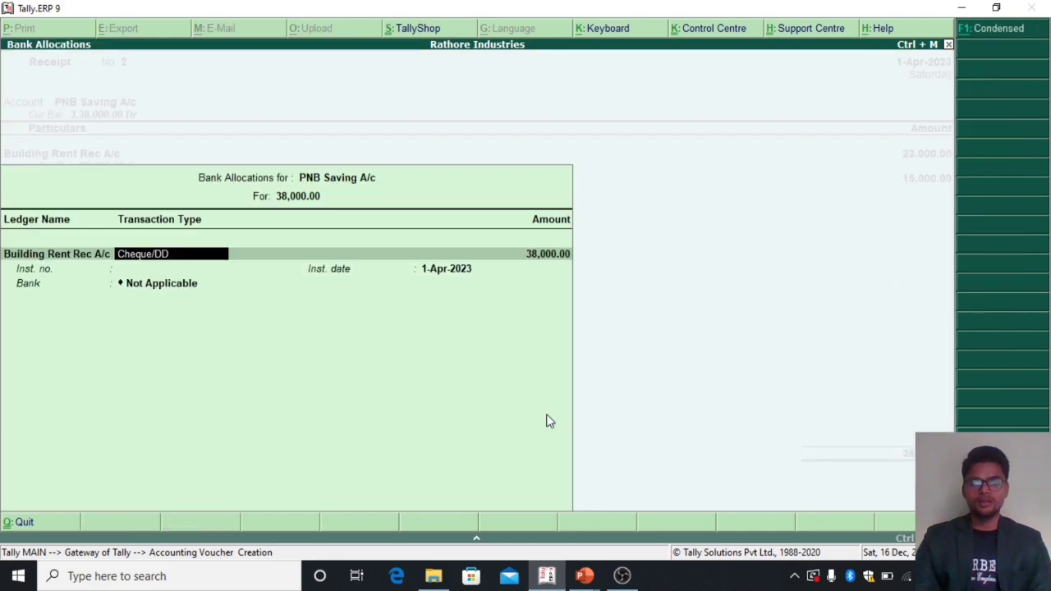
Allocate the PNB receipt as Cheque/DD dated 1-Apr-2023, leave the narration blank and accept the voucher.
key("Return")
key("Return")
key("Return")
key("Return")
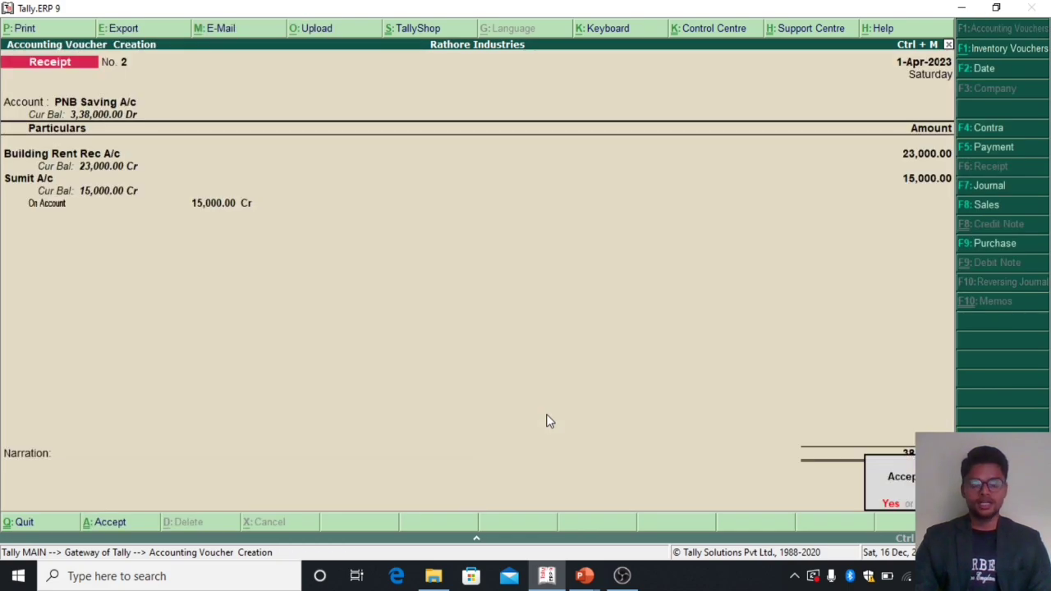
key("Return")
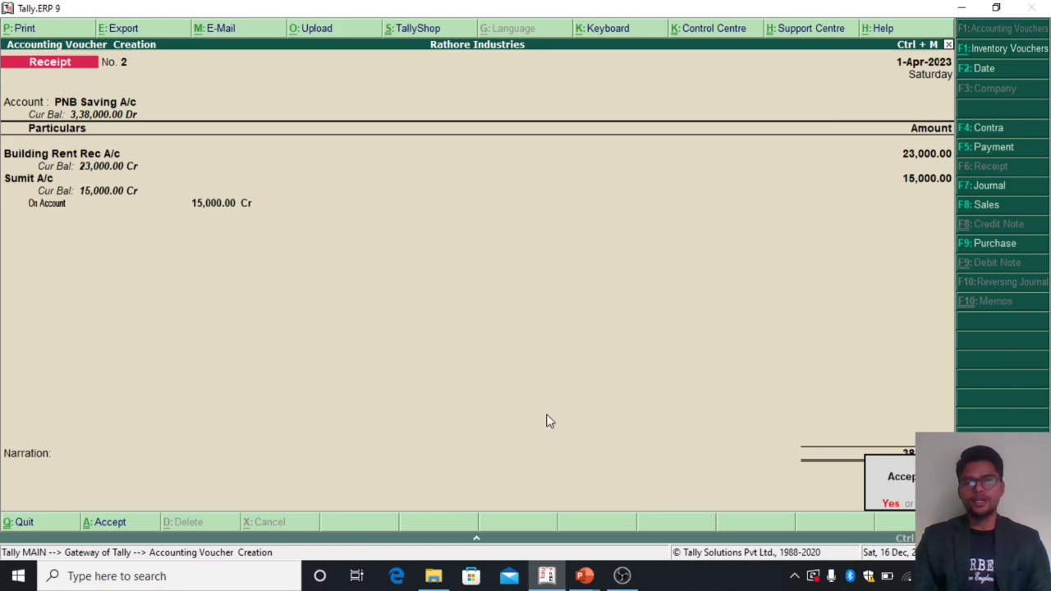
Leave voucher entry and open the Trial Balance report.
key("Escape")
key("Return")
key("Up")
key("Up")
key("Up")
key("Up")
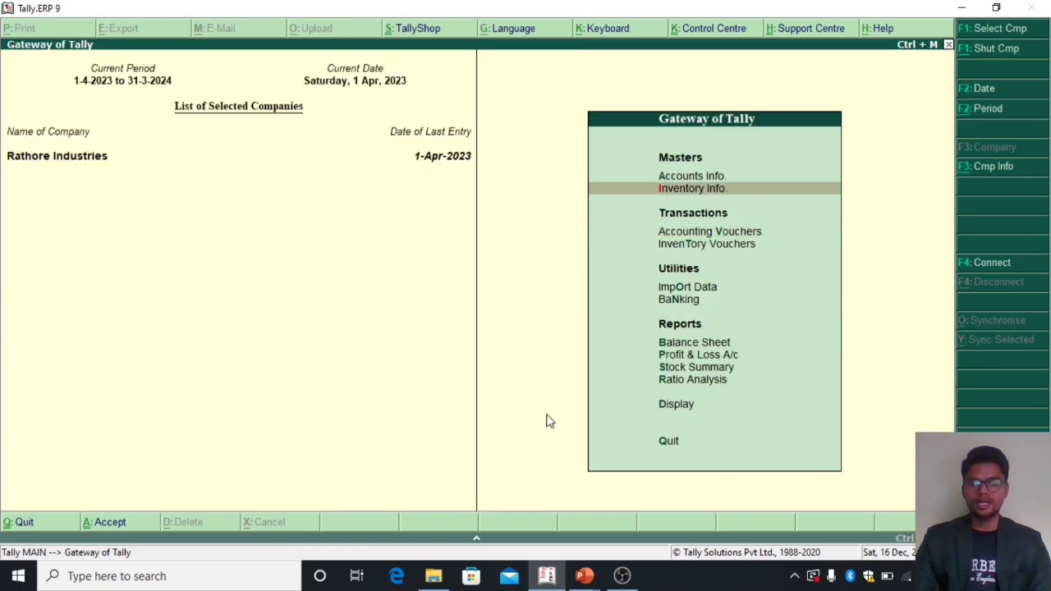
key("Return")
key("Return")
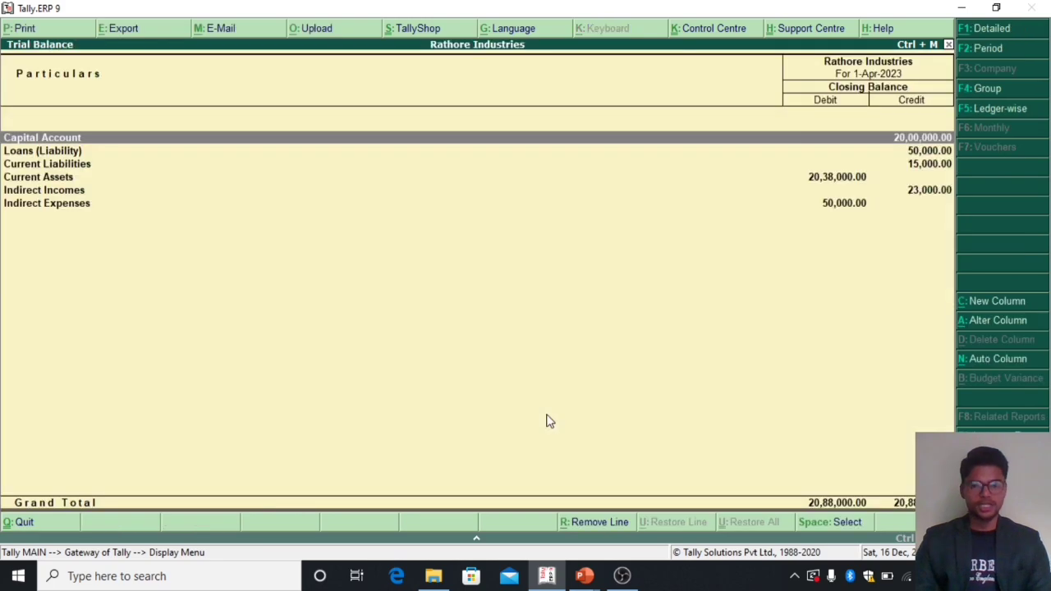
Expand the Trial Balance to its detailed form and open the Bank Accounts group summary under Current Assets.
key("Down")
key("Down")
key("Down")
key("Down")
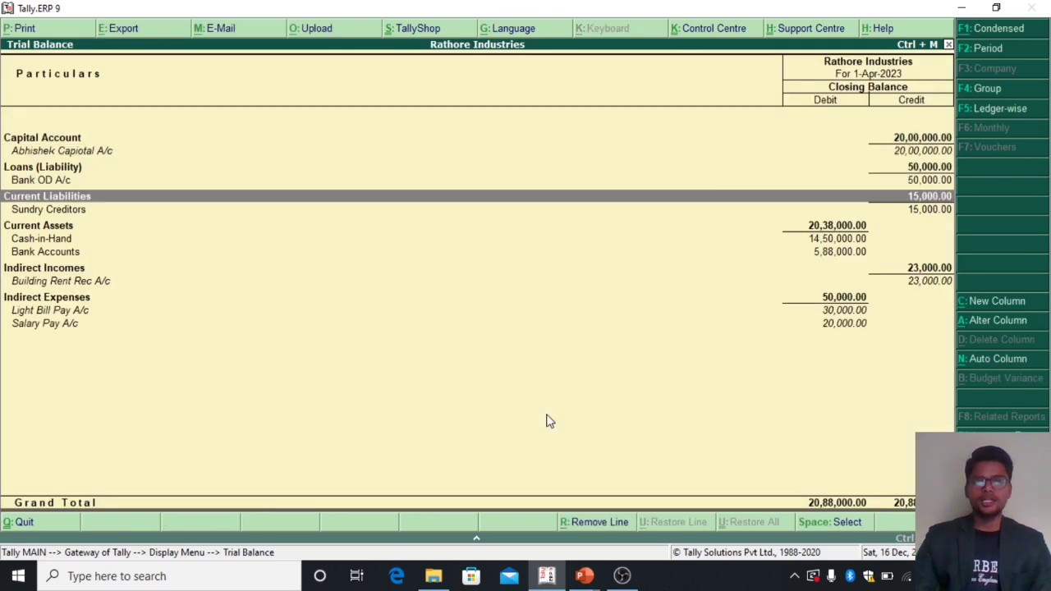
key("Up")
key("Down")
key("Down")
key("Down")
key("Down")
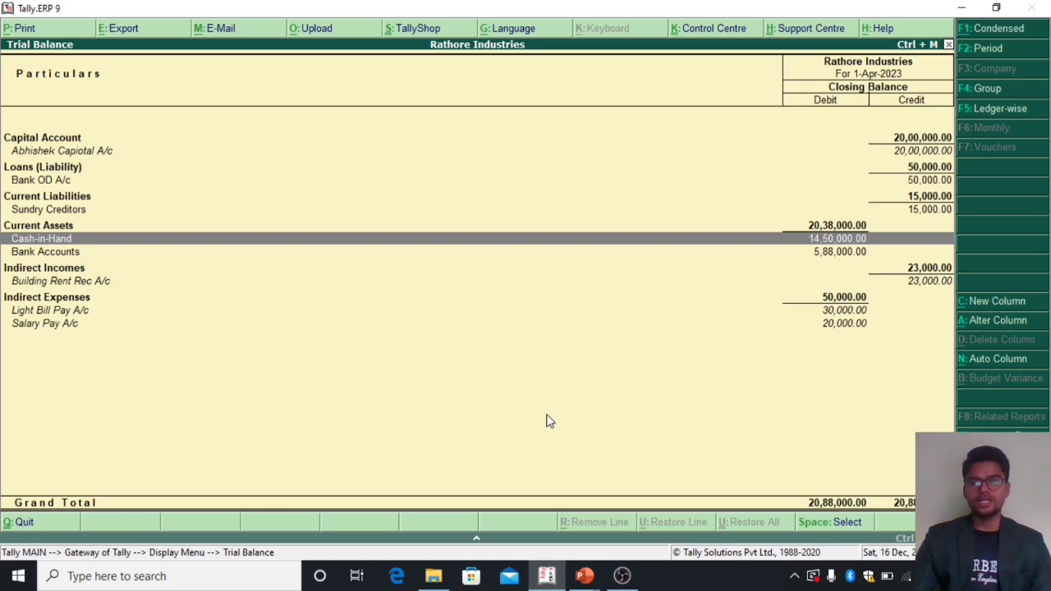
key("Down")
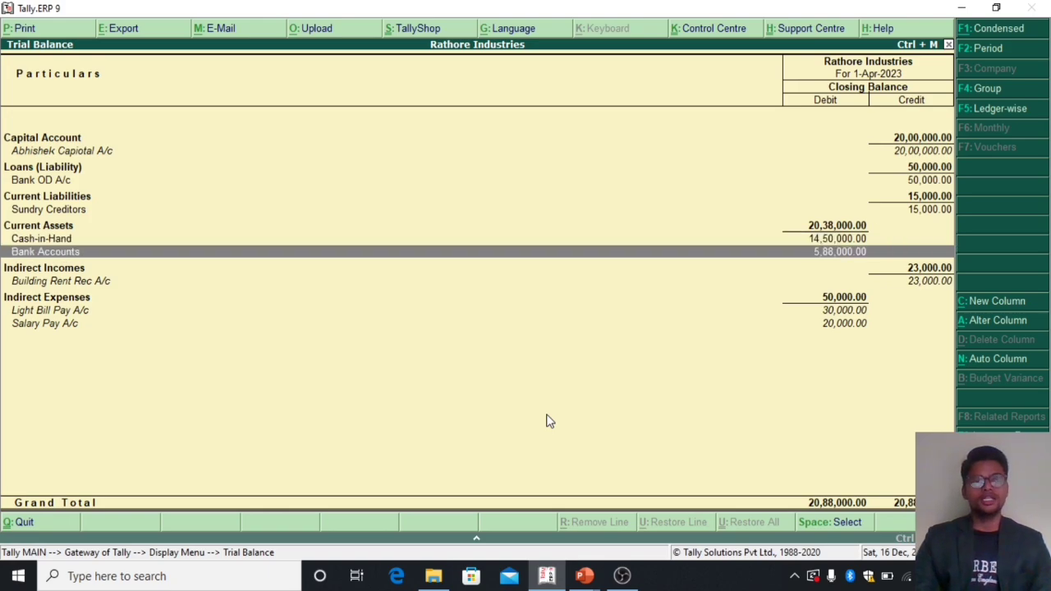
key("Return")
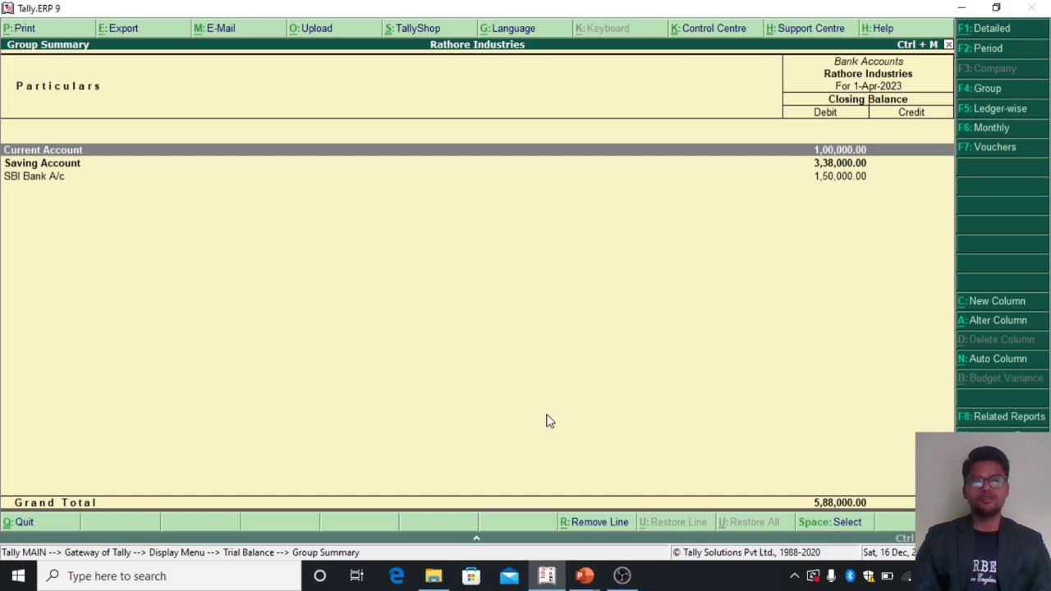